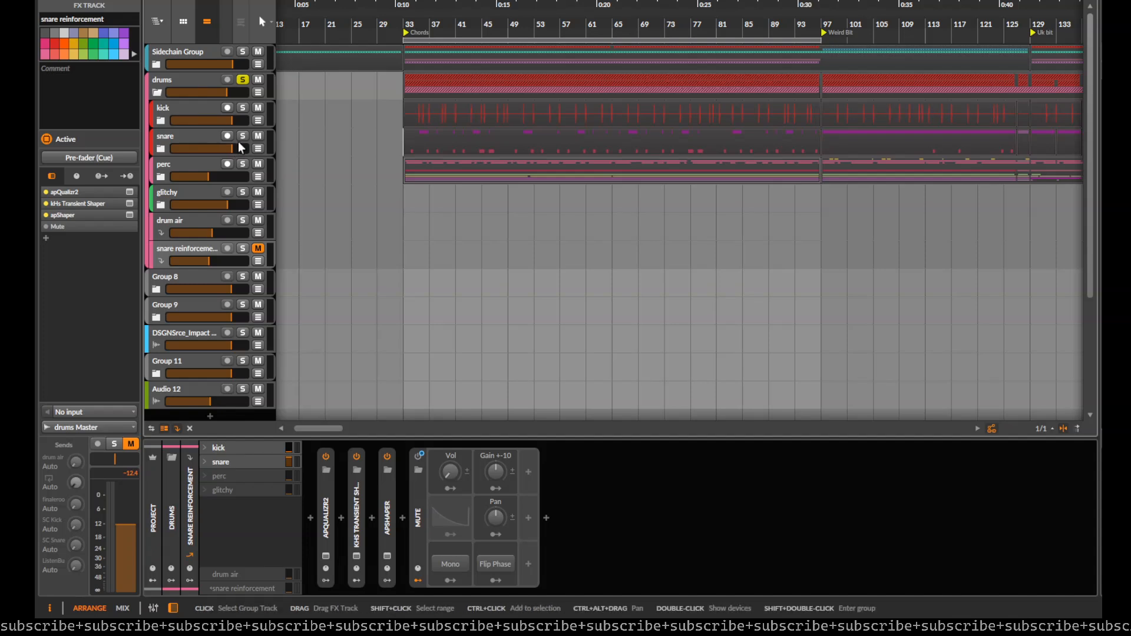
# Step: Add an FX track inside the drums group and move it above the drum air track
pyautogui.click(176, 224)
pyautogui.rightClick(172, 221)
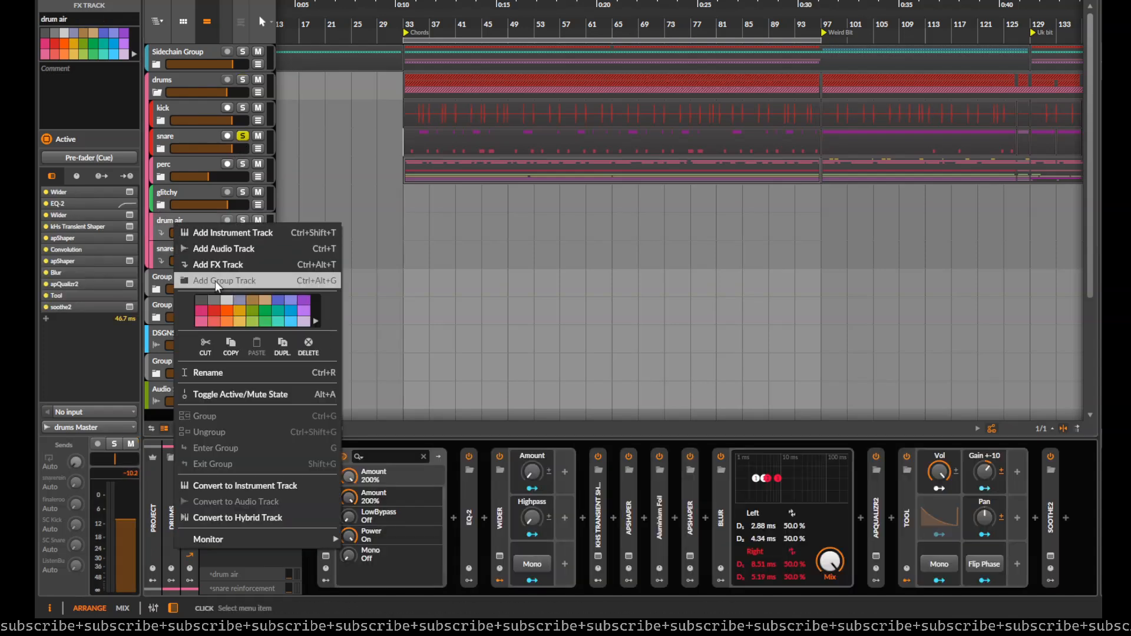
pyautogui.click(184, 197)
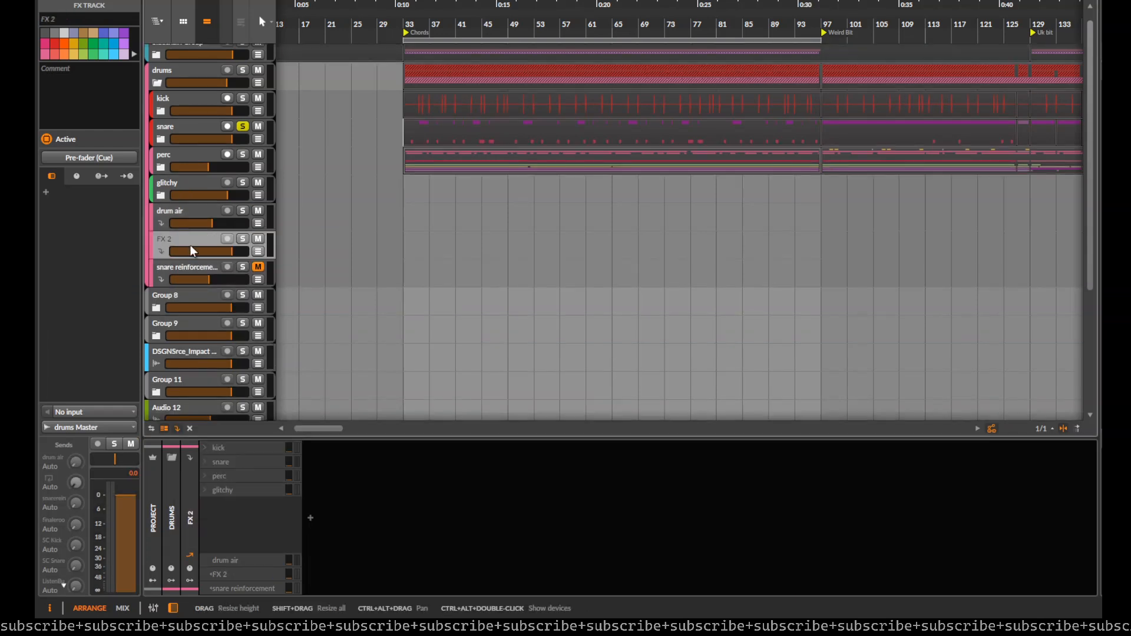
pyautogui.moveTo(189, 245); pyautogui.dragTo(181, 218)
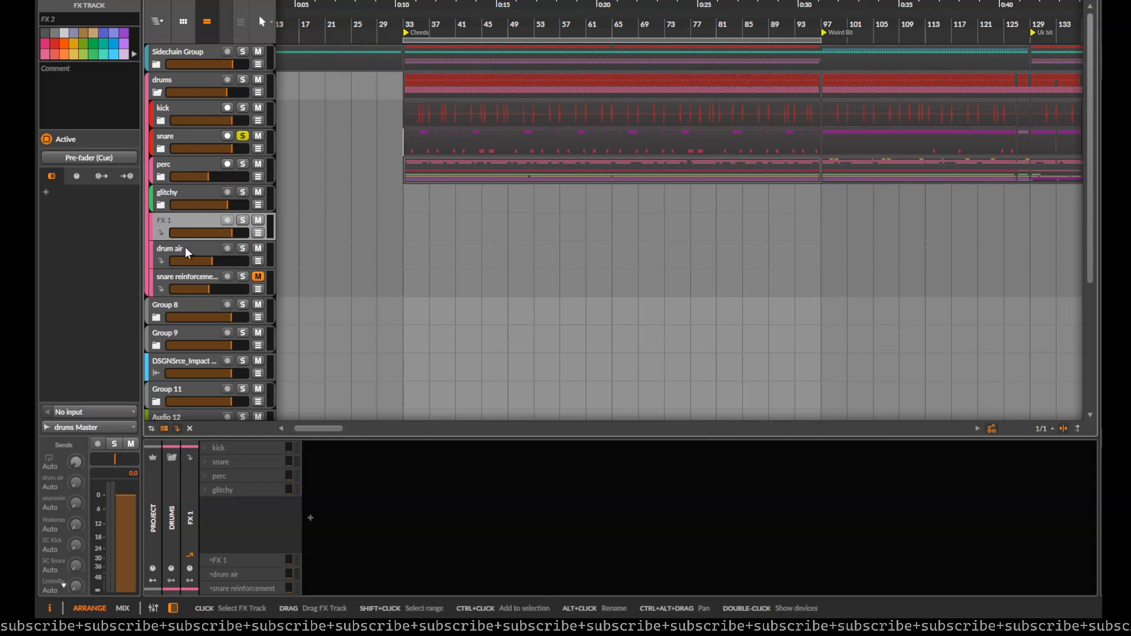
# Step: Set the playback start to bar 33 at the beginning of the snare clips and play the soloed snare group
pyautogui.scroll(5, 415, 148)
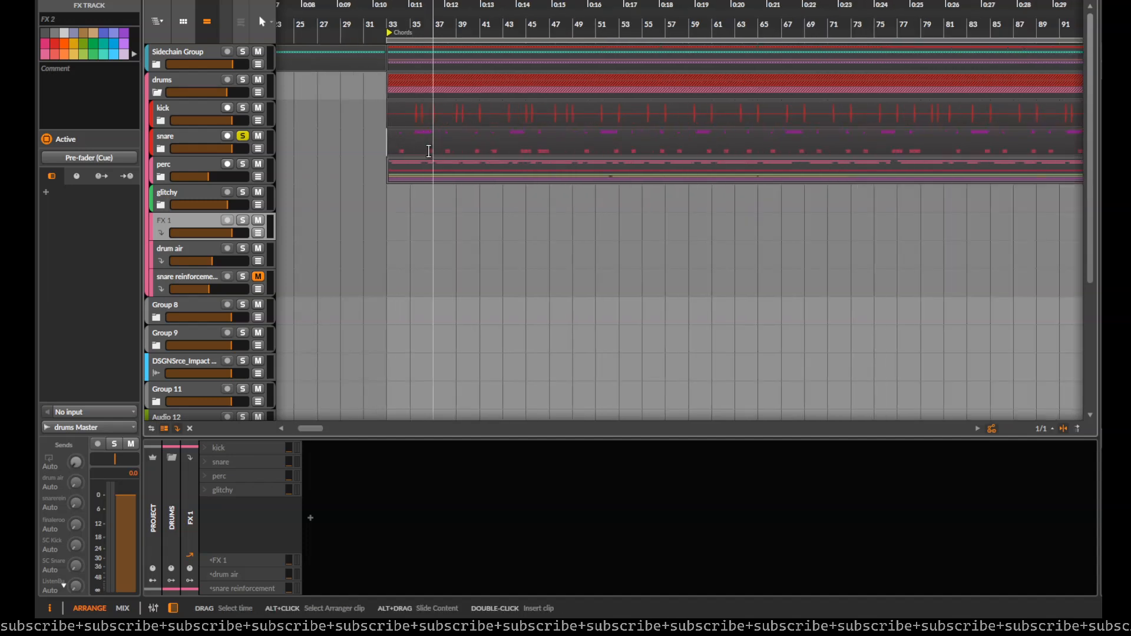
pyautogui.click(189, 138)
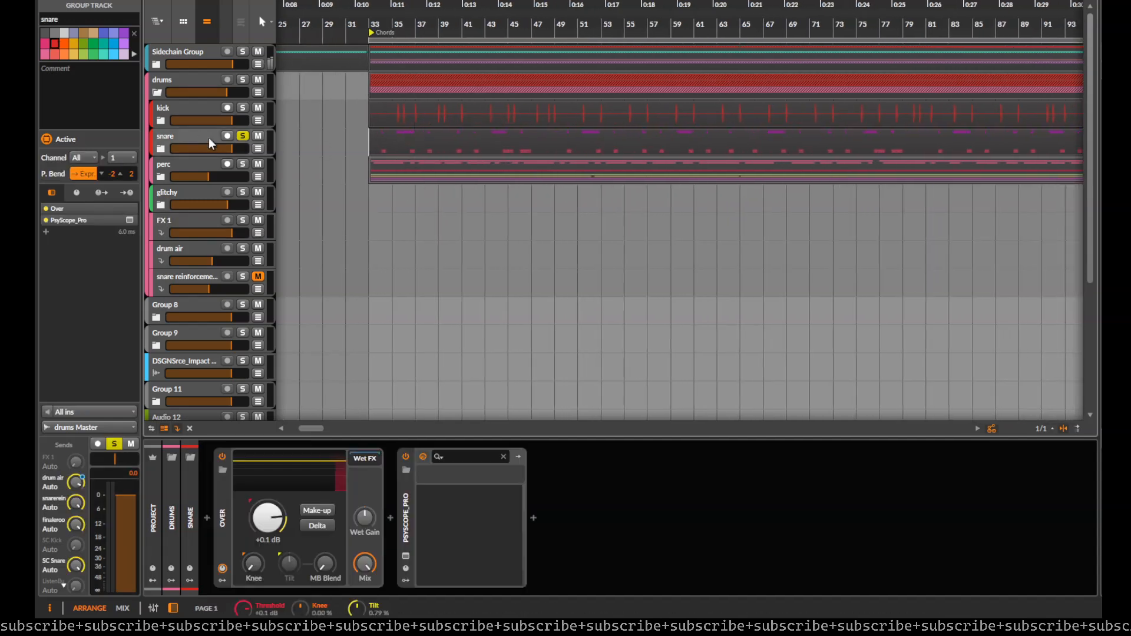
pyautogui.click(367, 149)
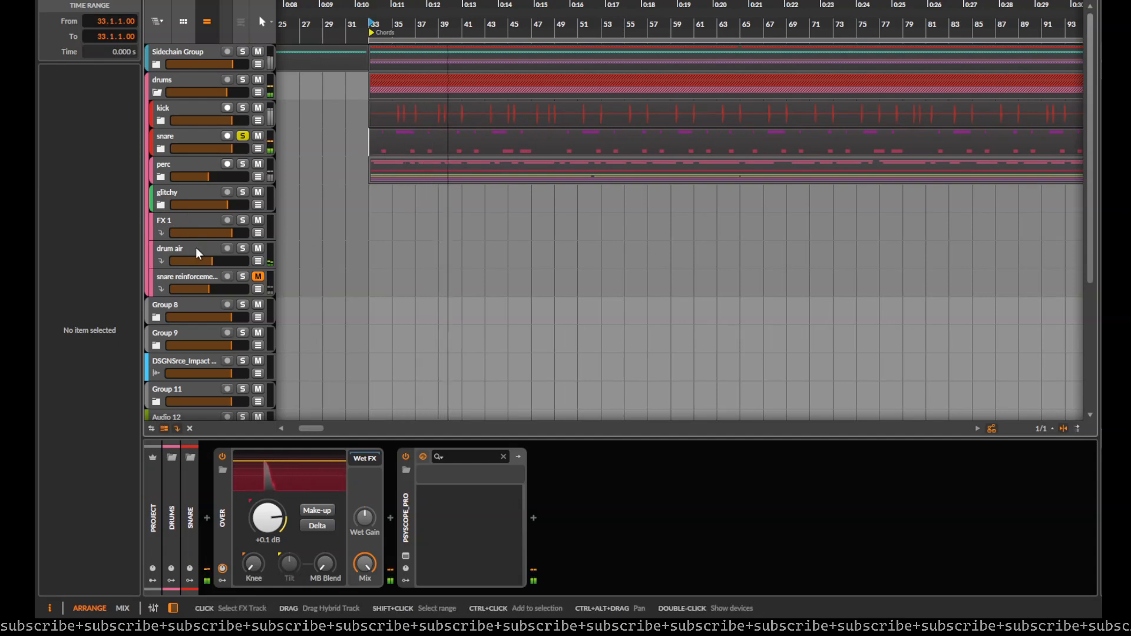
# Step: Solo the new FX track and raise the snare group's send into it
pyautogui.click(177, 229)
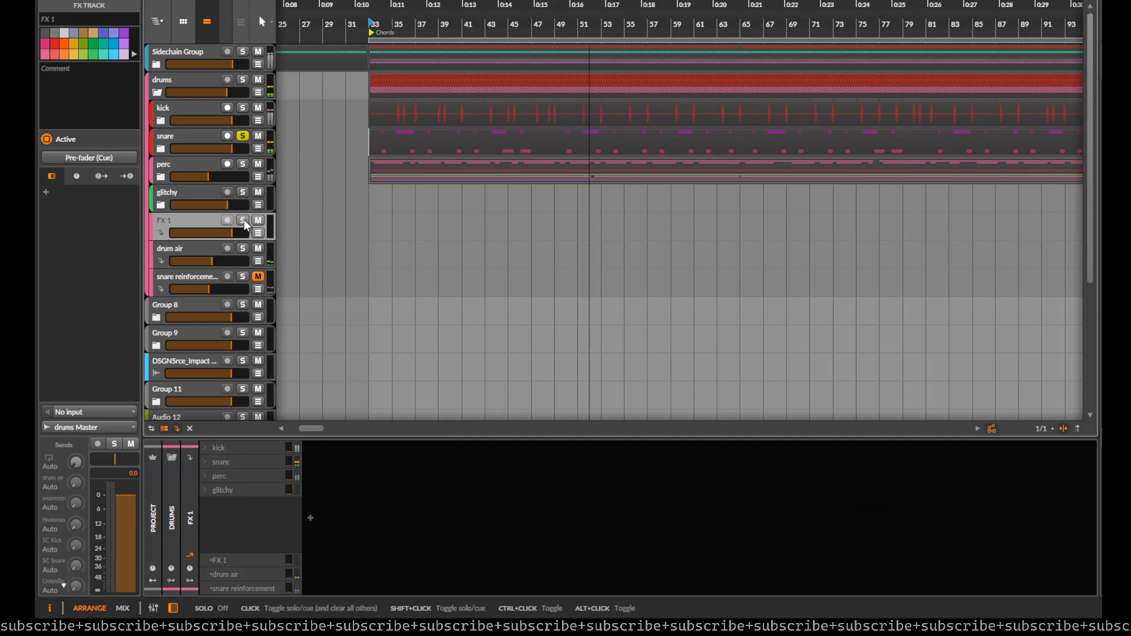
pyautogui.click(243, 220)
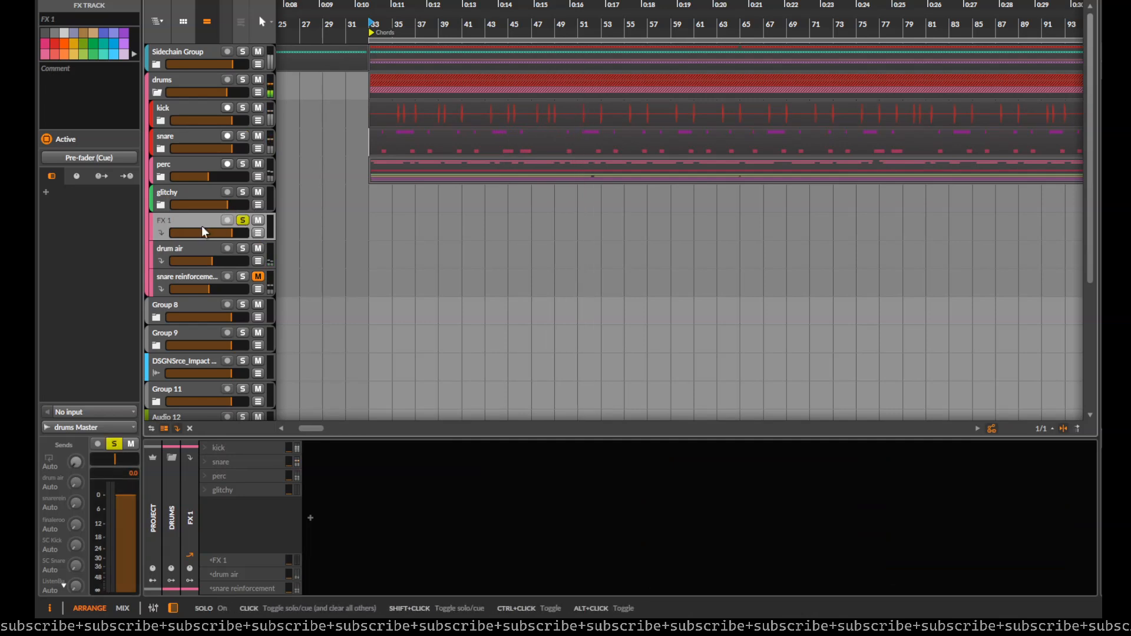
pyautogui.click(290, 465)
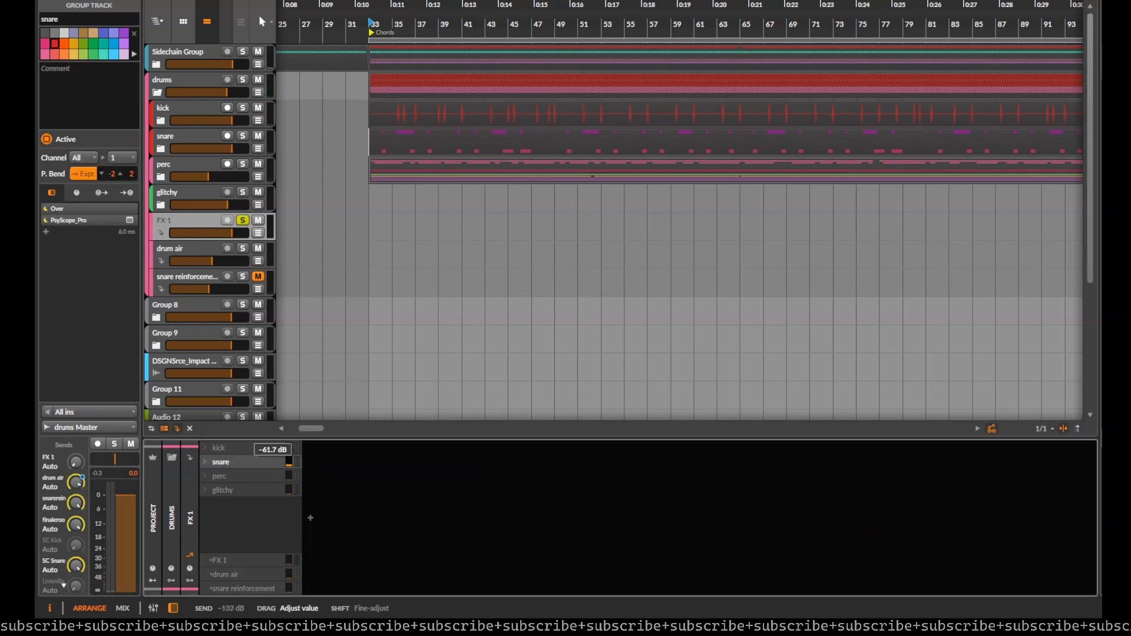
pyautogui.click(414, 550)
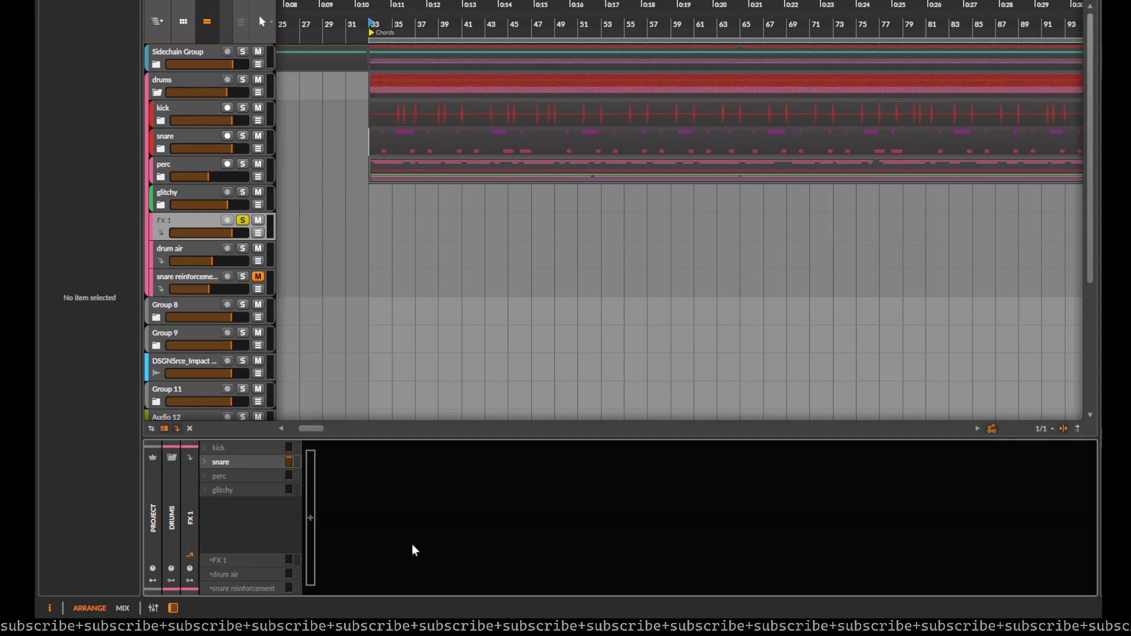
pyautogui.doubleClick(308, 521)
pyautogui.write('tra')
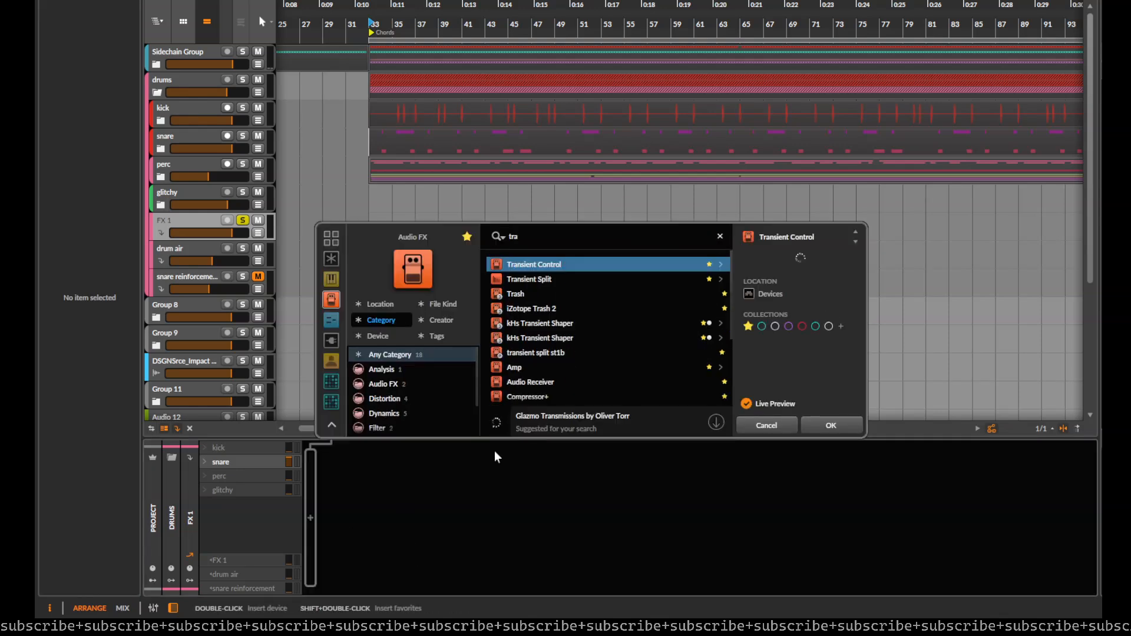
pyautogui.press('Down')
pyautogui.press('Down')
pyautogui.press('Down')
pyautogui.press('Down')
pyautogui.press('Return')
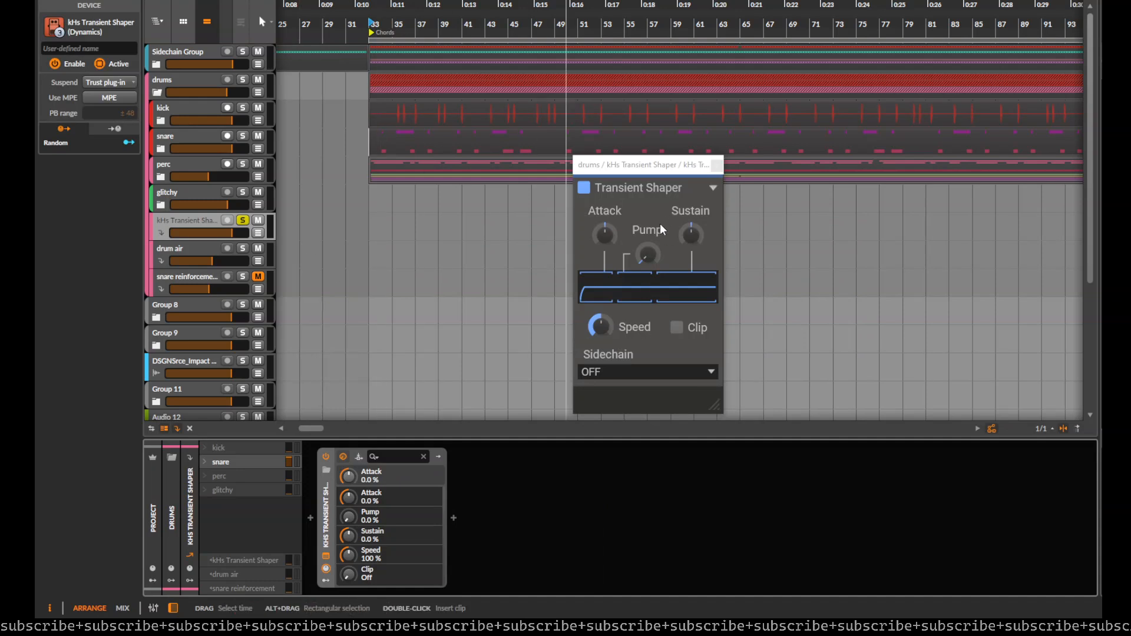
pyautogui.moveTo(647, 255); pyautogui.dragTo(648, 252)
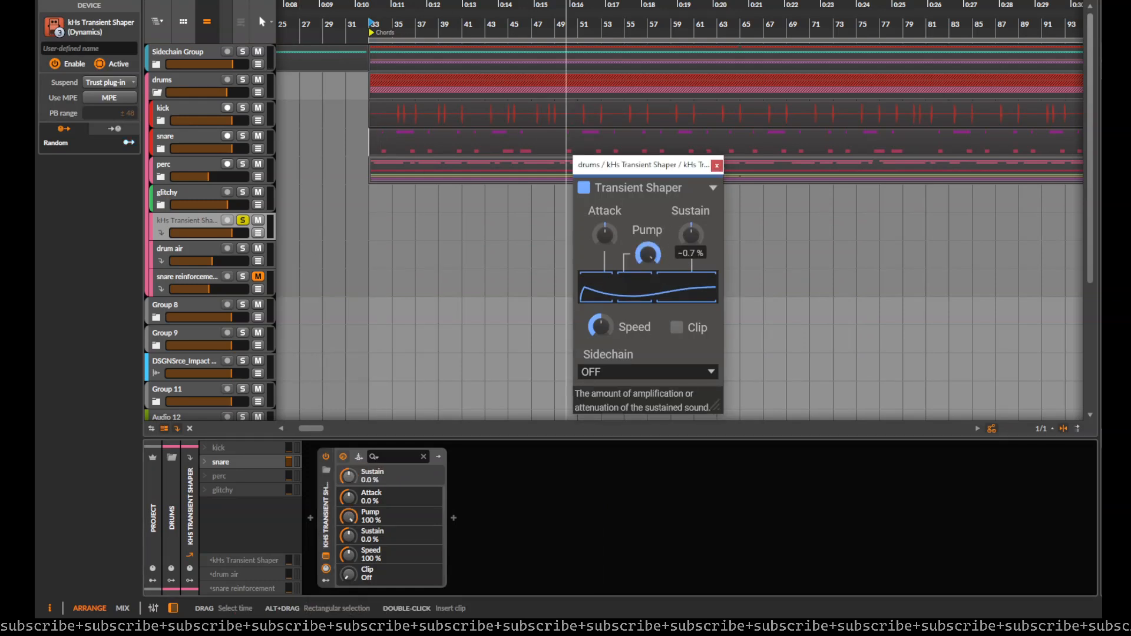
pyautogui.click(325, 504)
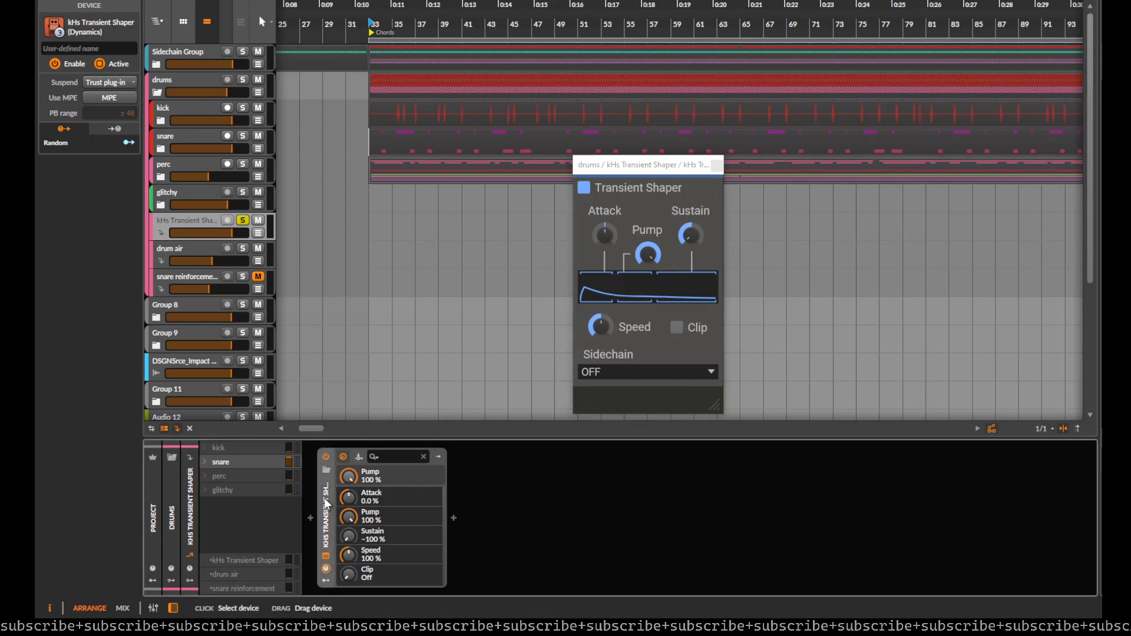
pyautogui.press('Delete')
# Step: Insert a Transient Split device on the new FX track
pyautogui.click(309, 521)
pyautogui.write('trans')
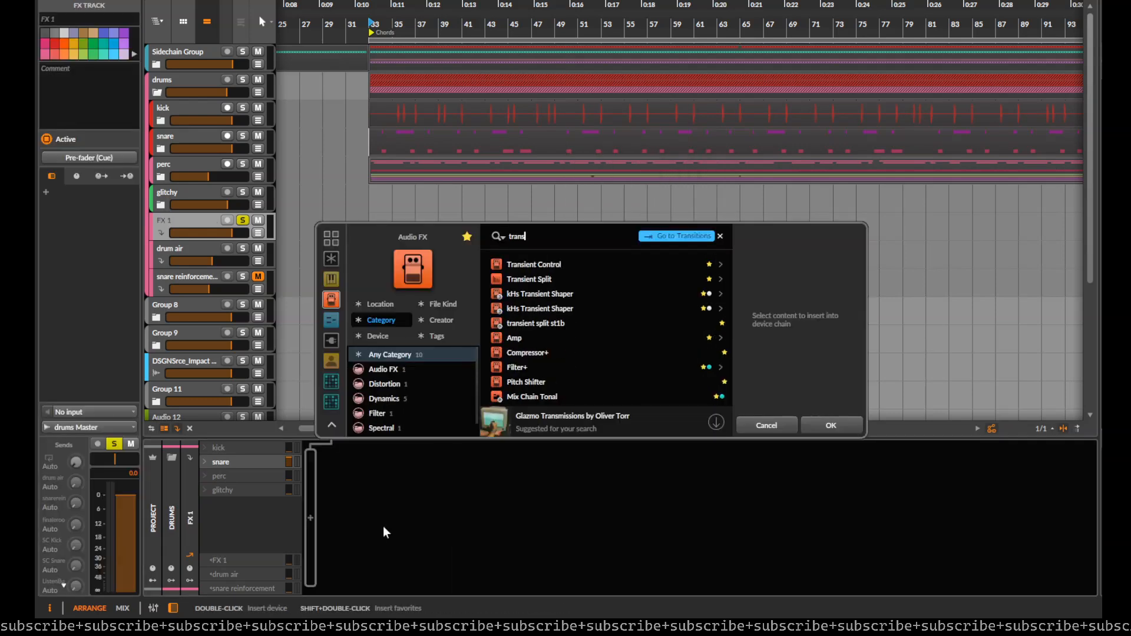
pyautogui.press('Down')
pyautogui.press('Return')
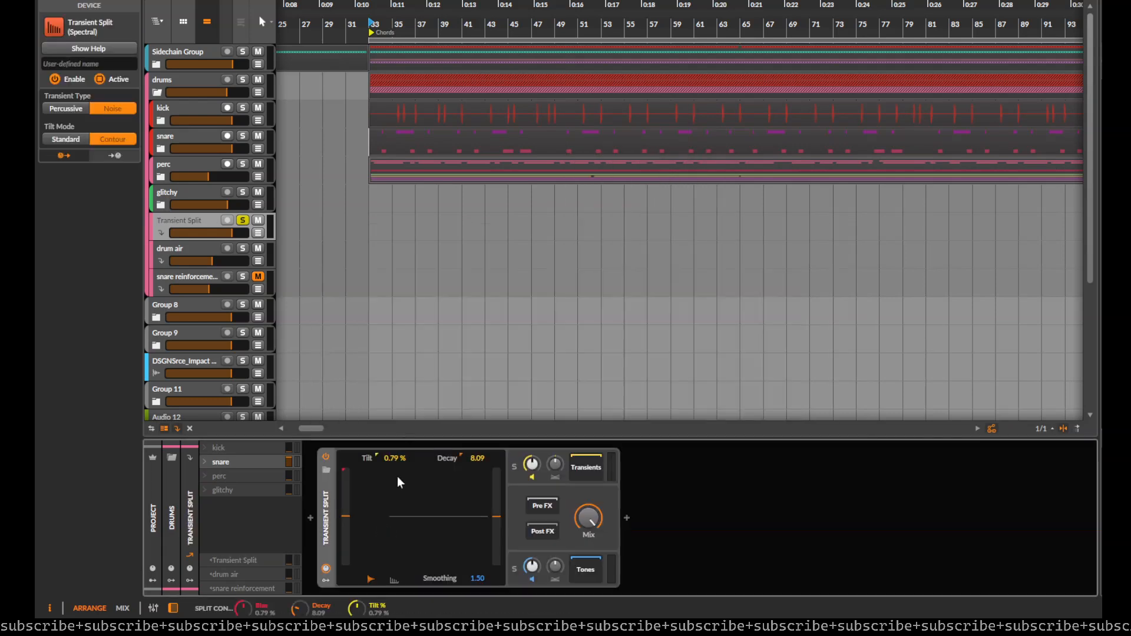
# Step: Solo the transients in Transient Split, set its type to Percussive and decay to 1.00, and start playback
pyautogui.click(515, 469)
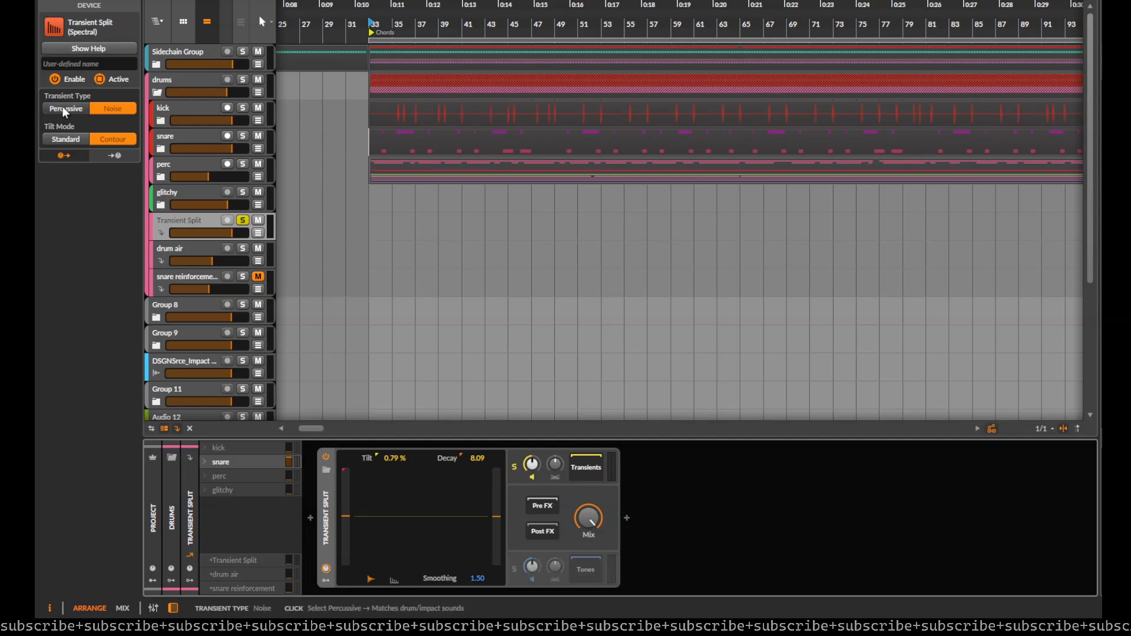
pyautogui.click(63, 107)
pyautogui.doubleClick(477, 458)
pyautogui.press('space')
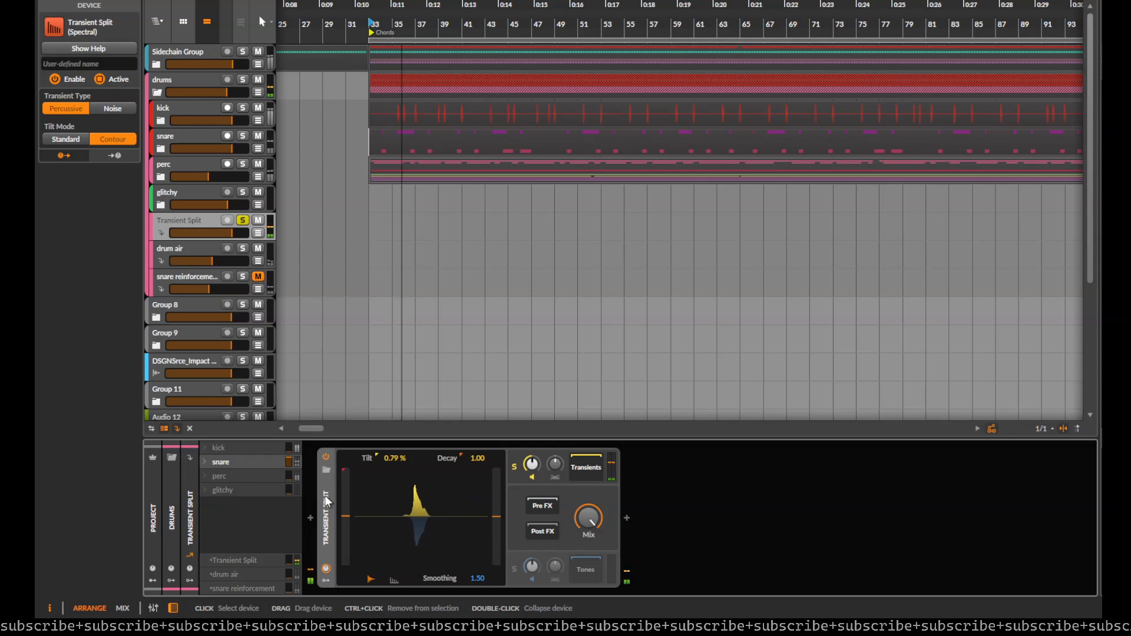
# Step: Compare Transient Split's effect by setting its mix to 0% and back to 100% during playback
pyautogui.moveTo(589, 518); pyautogui.dragTo(589, 578)
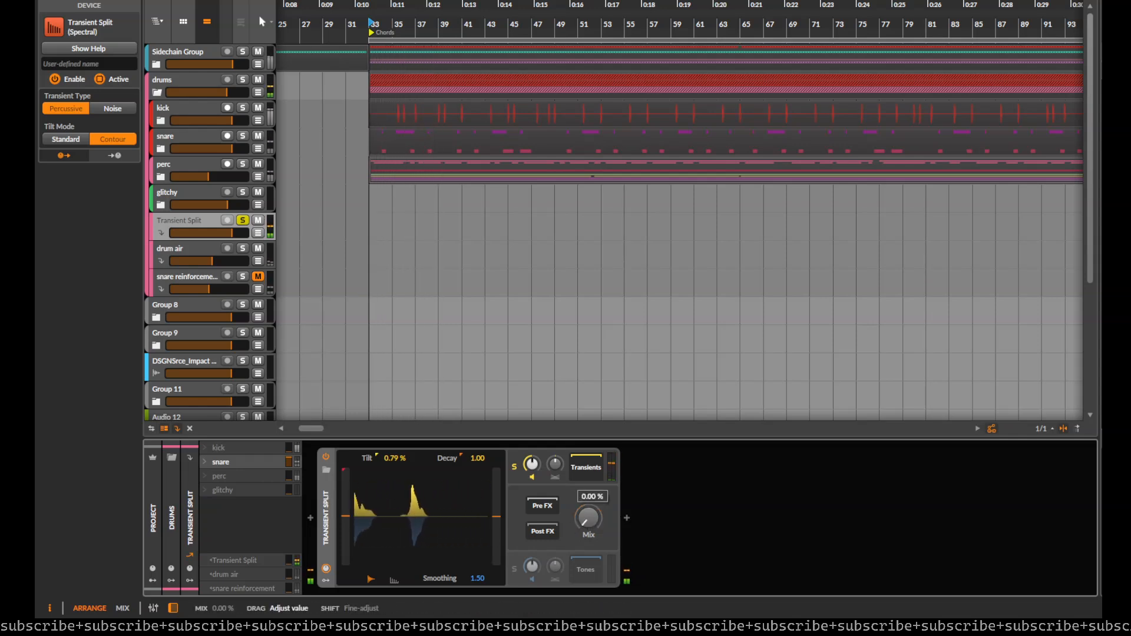
pyautogui.moveTo(589, 518); pyautogui.dragTo(589, 459)
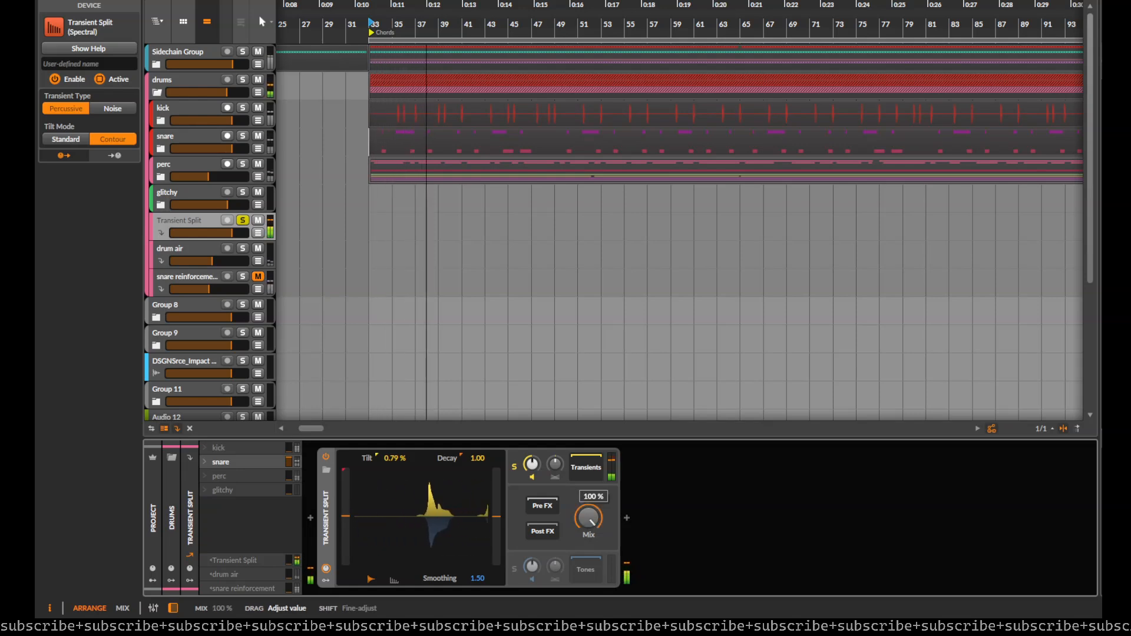
pyautogui.press('space')
pyautogui.press('space')
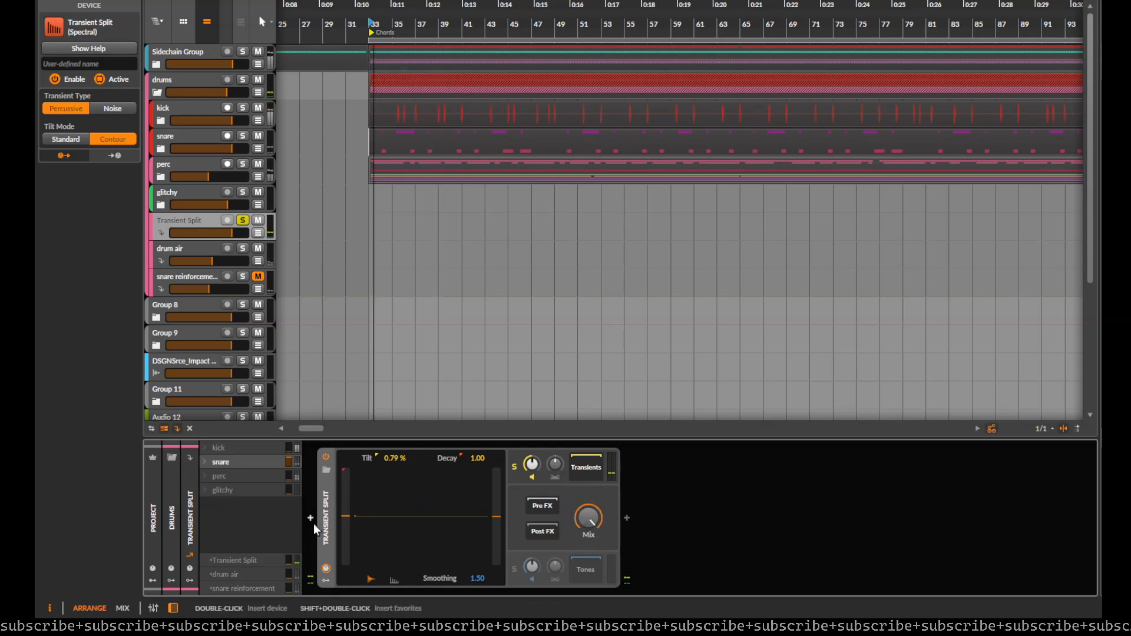
# Step: Collapse Transient Split and insert kHs Transient Shaper after it
pyautogui.doubleClick(330, 514)
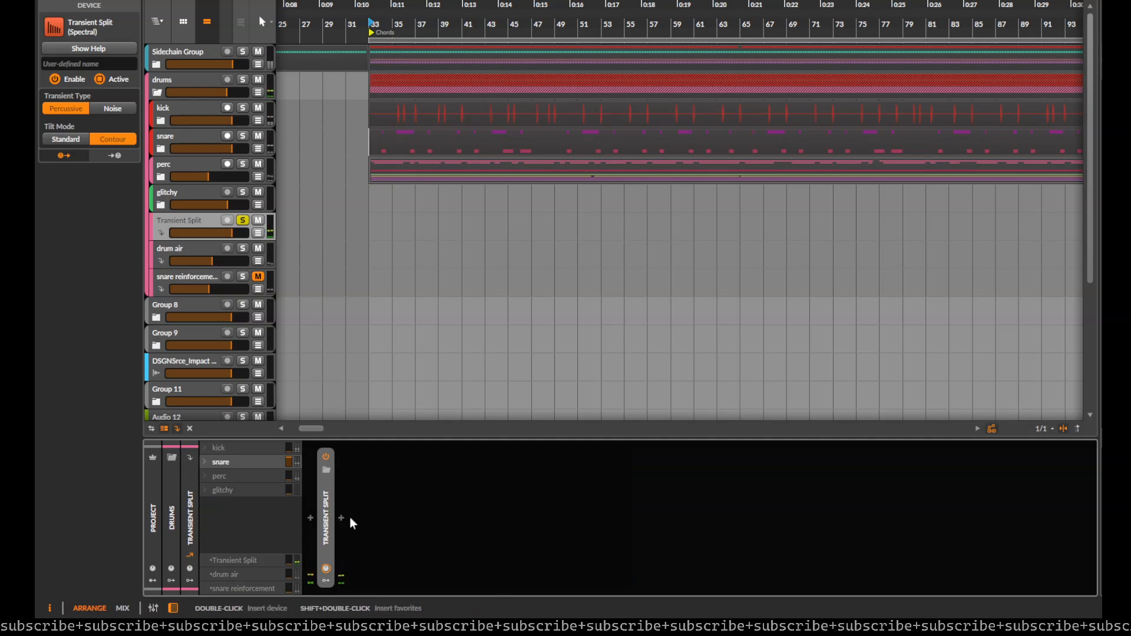
pyautogui.click(341, 518)
pyautogui.write('tra')
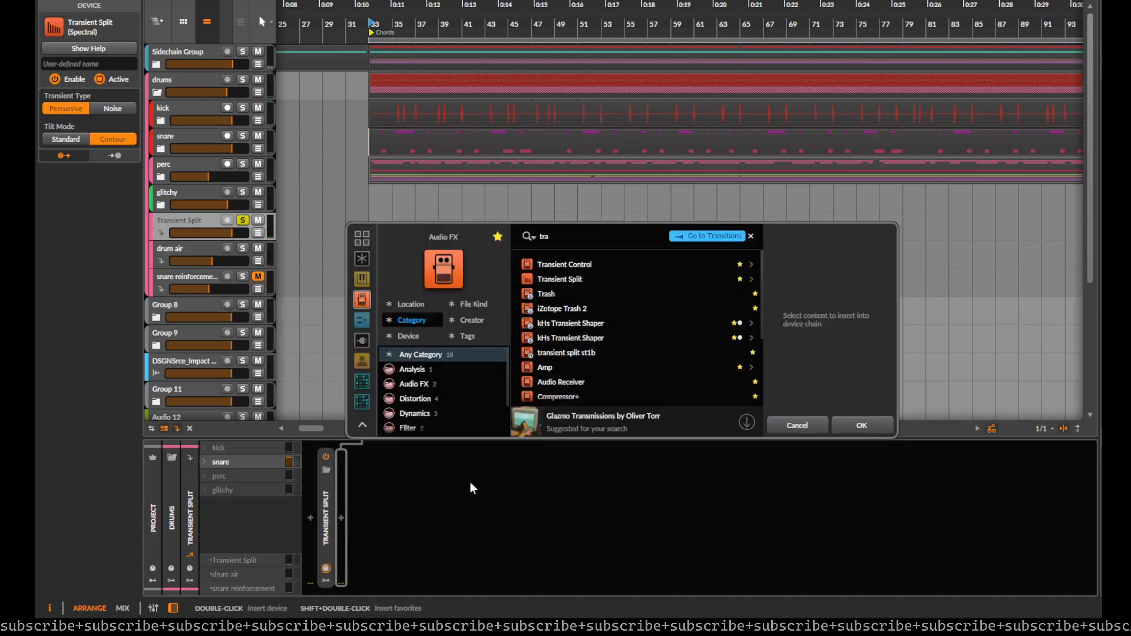
pyautogui.press('Down')
pyautogui.press('Down')
pyautogui.press('Down')
pyautogui.press('Down')
pyautogui.press('Down')
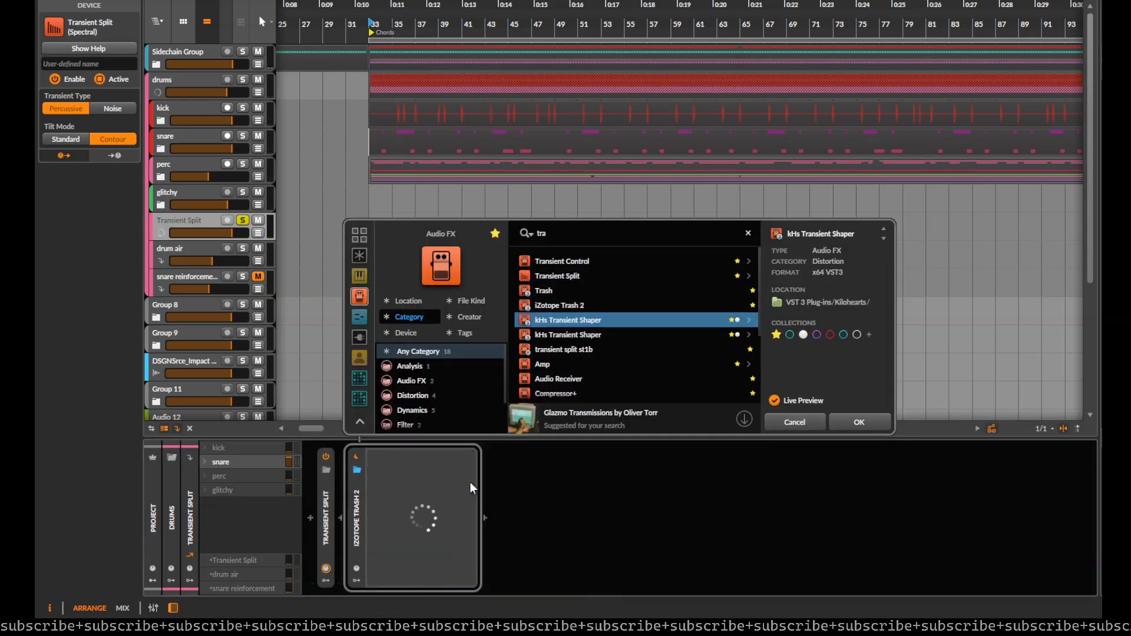
pyautogui.press('Return')
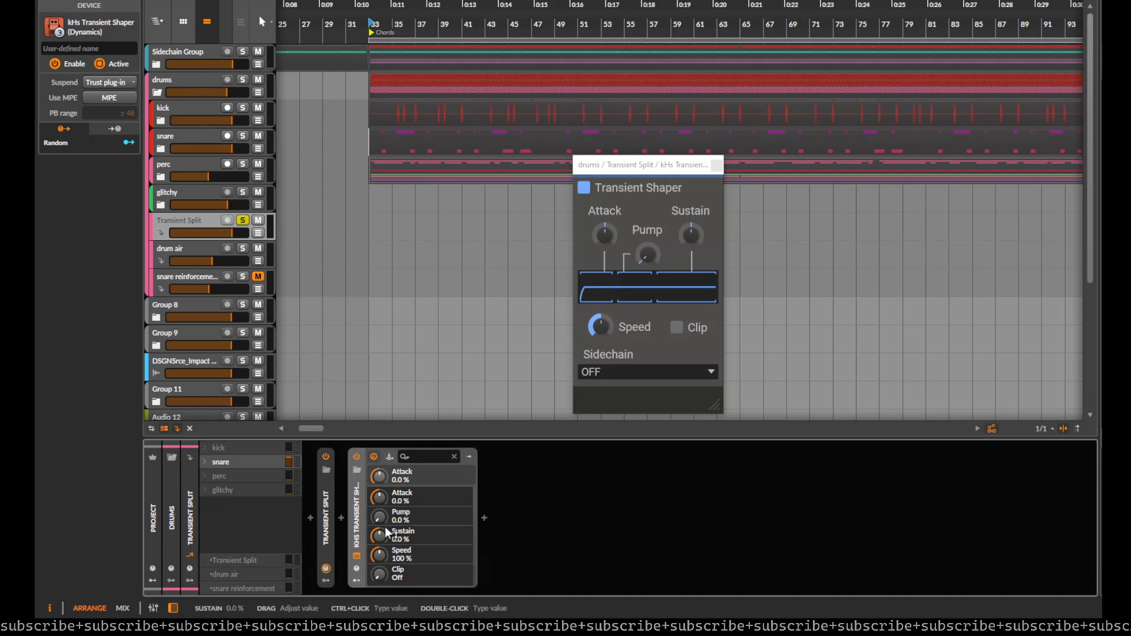
# Step: Set the Transient Shaper's attack to 29%, pump to 100%, sustain to -100% and speed to 500% while listening
pyautogui.moveTo(382, 535); pyautogui.dragTo(377, 507)
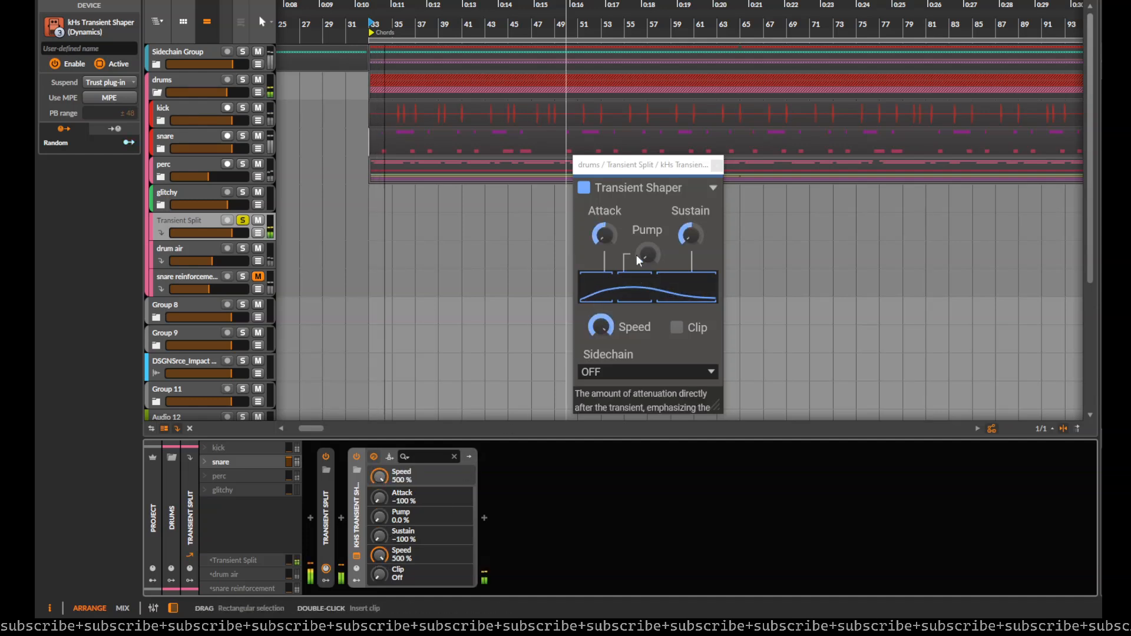
pyautogui.moveTo(604, 236); pyautogui.dragTo(605, 221)
pyautogui.moveTo(644, 255); pyautogui.dragTo(606, 244)
pyautogui.press('space')
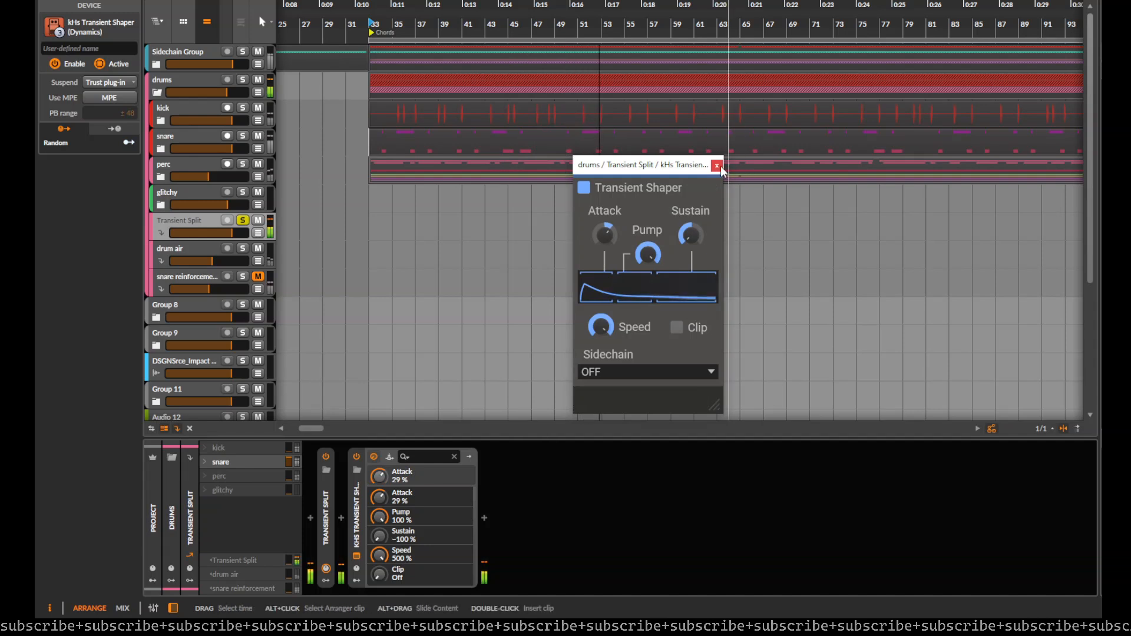
# Step: Close the plug-in window and blend the FX track under the soloed snare by raising its volume from silence during playback
pyautogui.click(717, 165)
pyautogui.moveTo(225, 233); pyautogui.dragTo(171, 232)
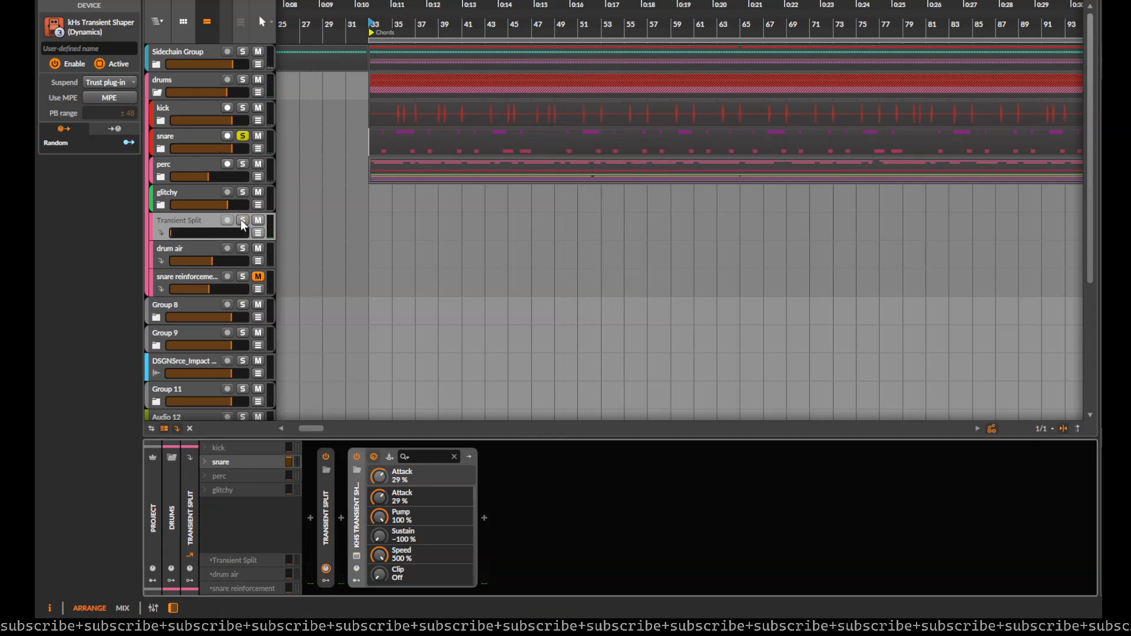
pyautogui.press('space')
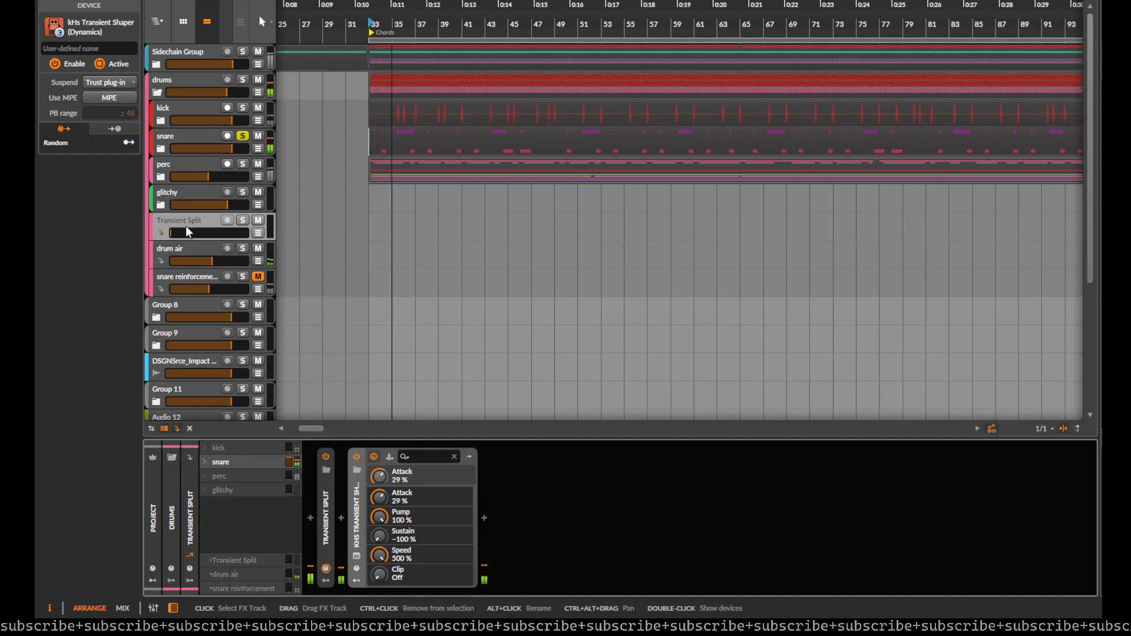
pyautogui.moveTo(171, 232); pyautogui.dragTo(224, 232)
# Step: Solo the parallel FX track, delete its Transient Split device and set the Transient Shaper's speed to 190%
pyautogui.click(243, 220)
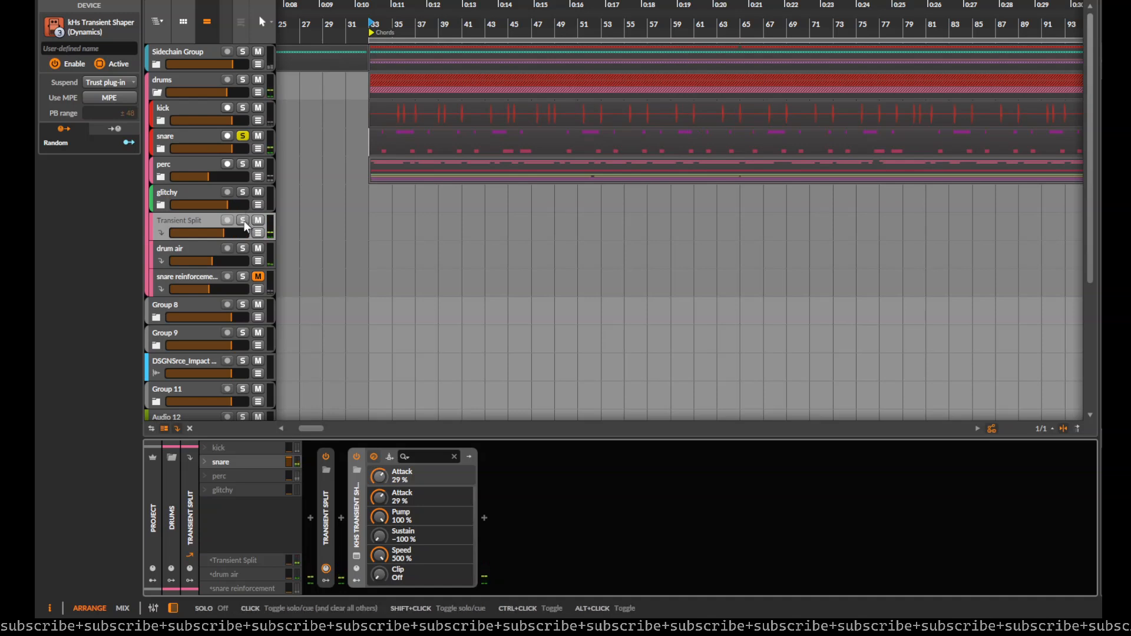
pyautogui.click(190, 225)
pyautogui.click(330, 491)
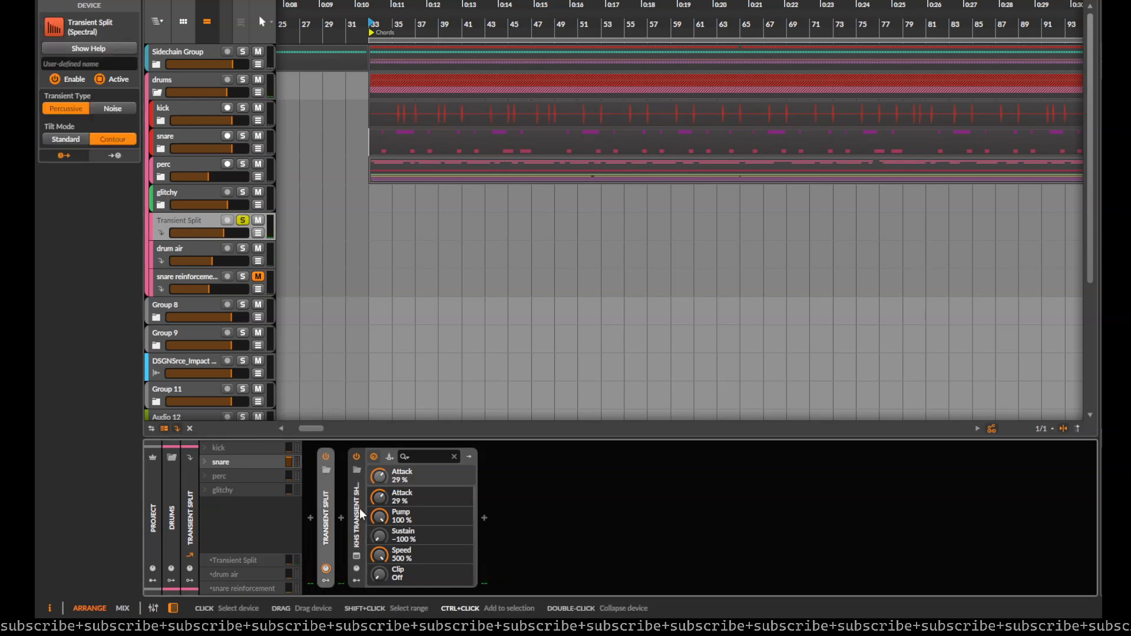
pyautogui.press('Delete')
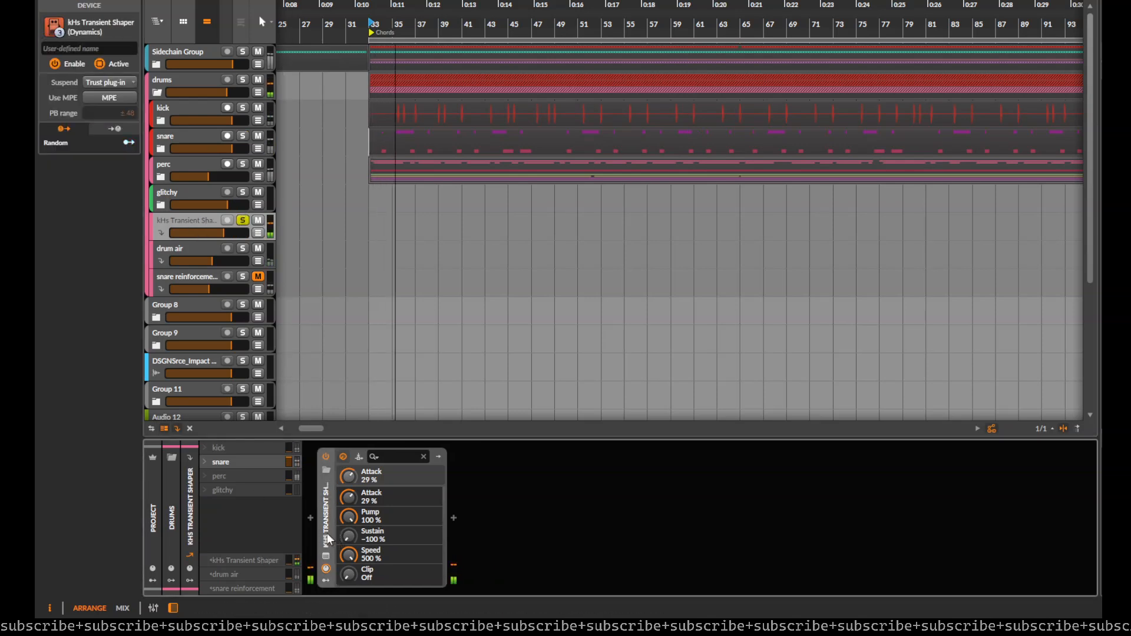
pyautogui.moveTo(355, 552); pyautogui.dragTo(355, 603)
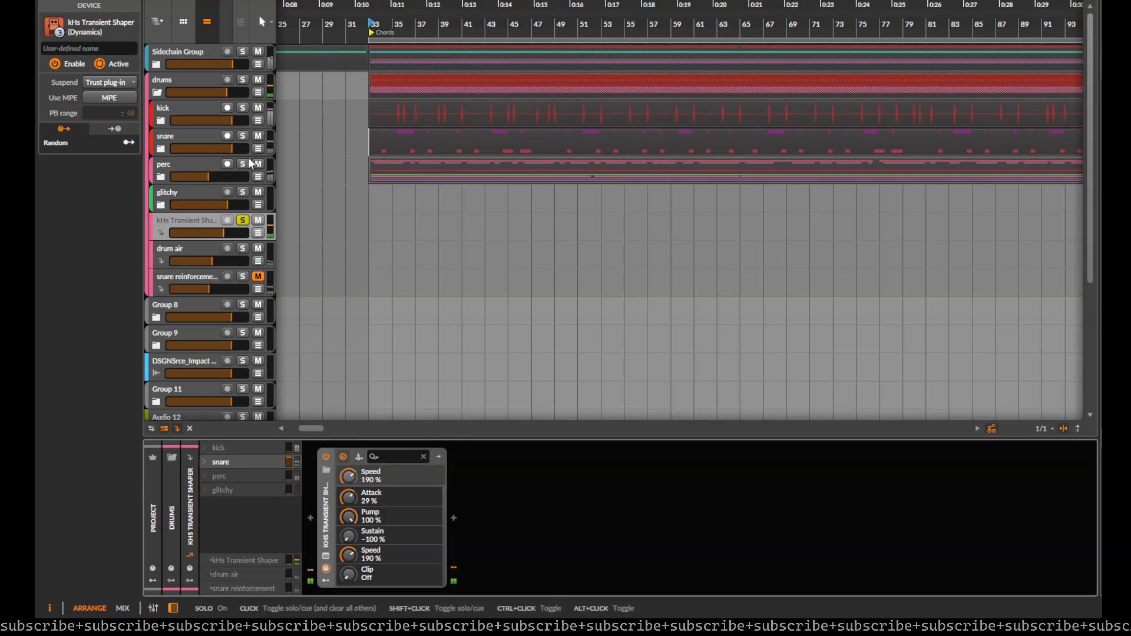
# Step: Play the soloed snare group and mute the Transient Shaper FX track to compare the sound without it
pyautogui.click(243, 136)
pyautogui.press('space')
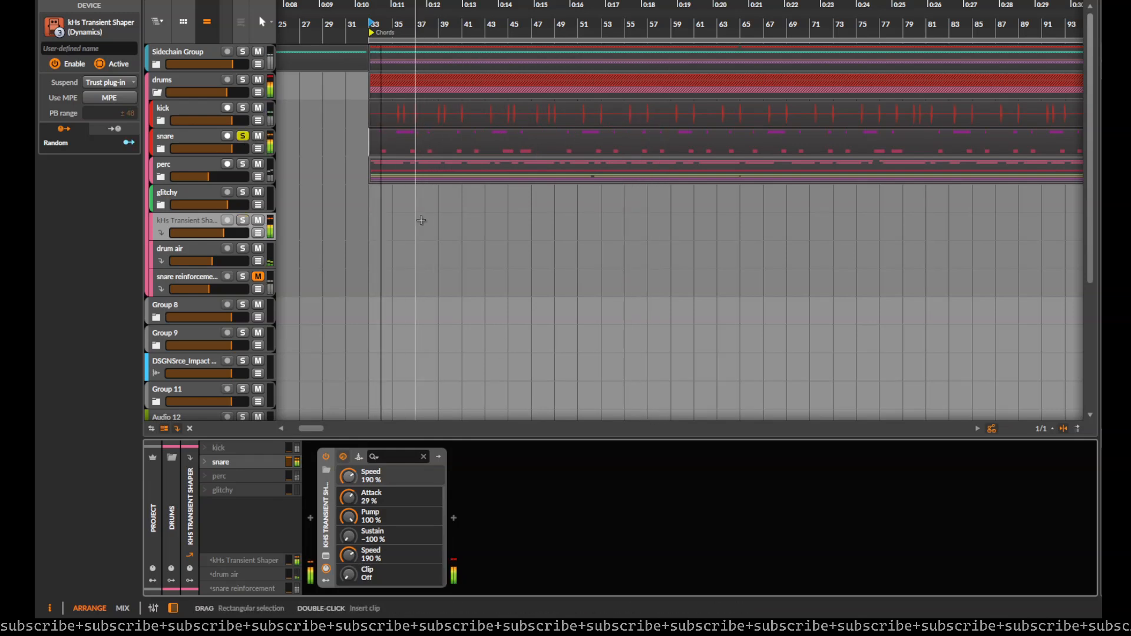
pyautogui.click(259, 221)
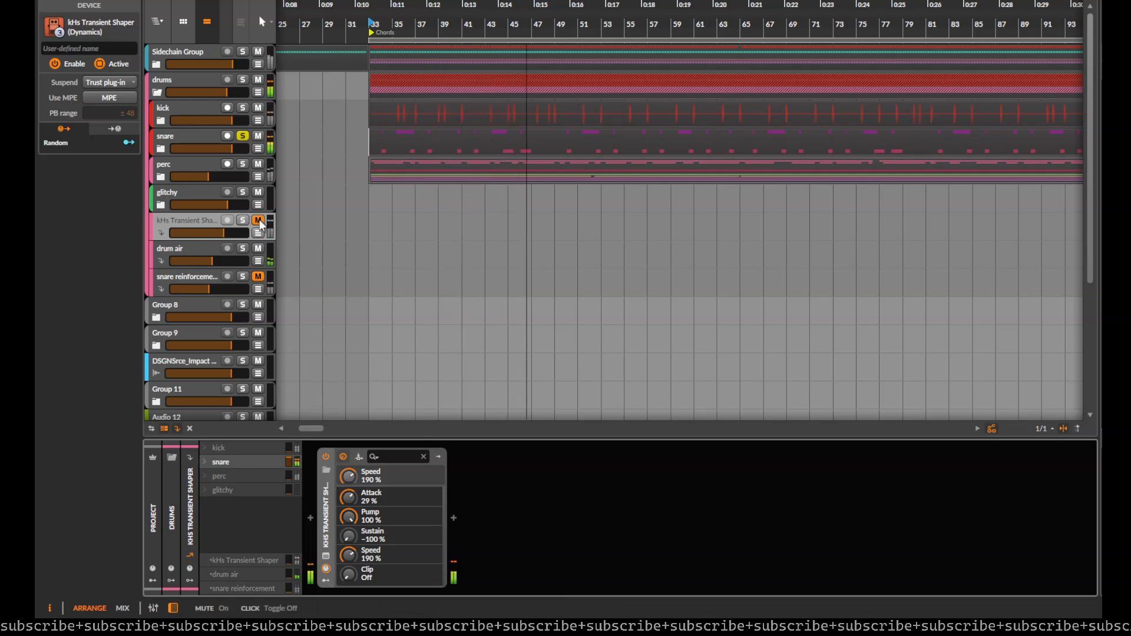
# Step: Compare the waveform in the PsyScope_Pro oscilloscope with the Transient Shaper FX track unmuted, and set that track's volume to -16.3 dB
pyautogui.hotkey('ctrl', 'alt', 'p')
pyautogui.moveTo(260, 222); pyautogui.dragTo(262, 12)
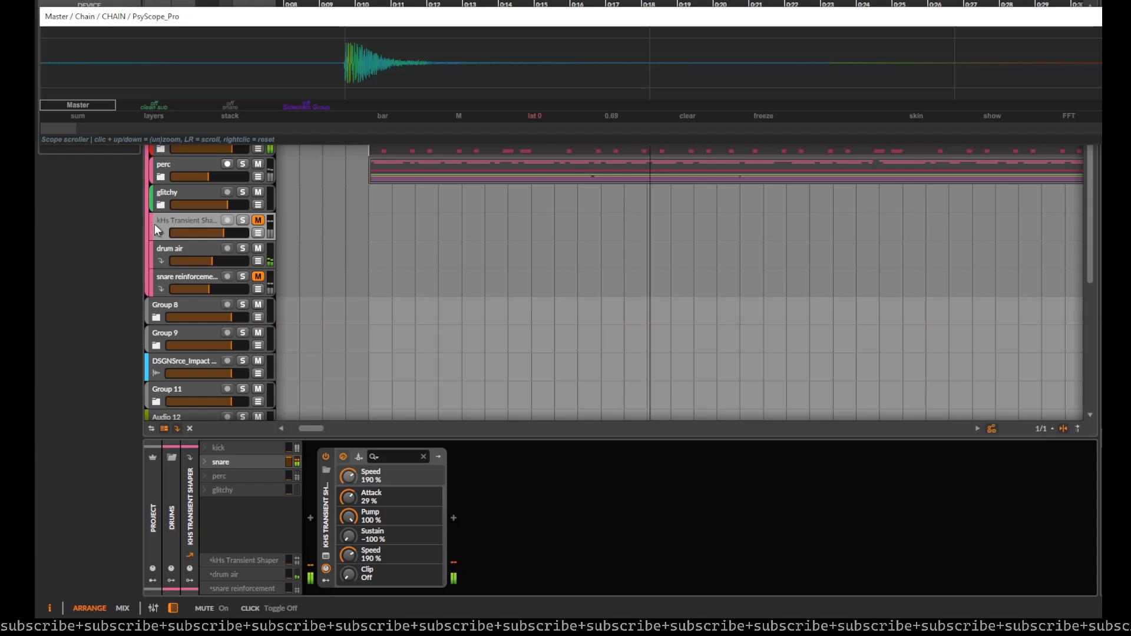
pyautogui.click(255, 221)
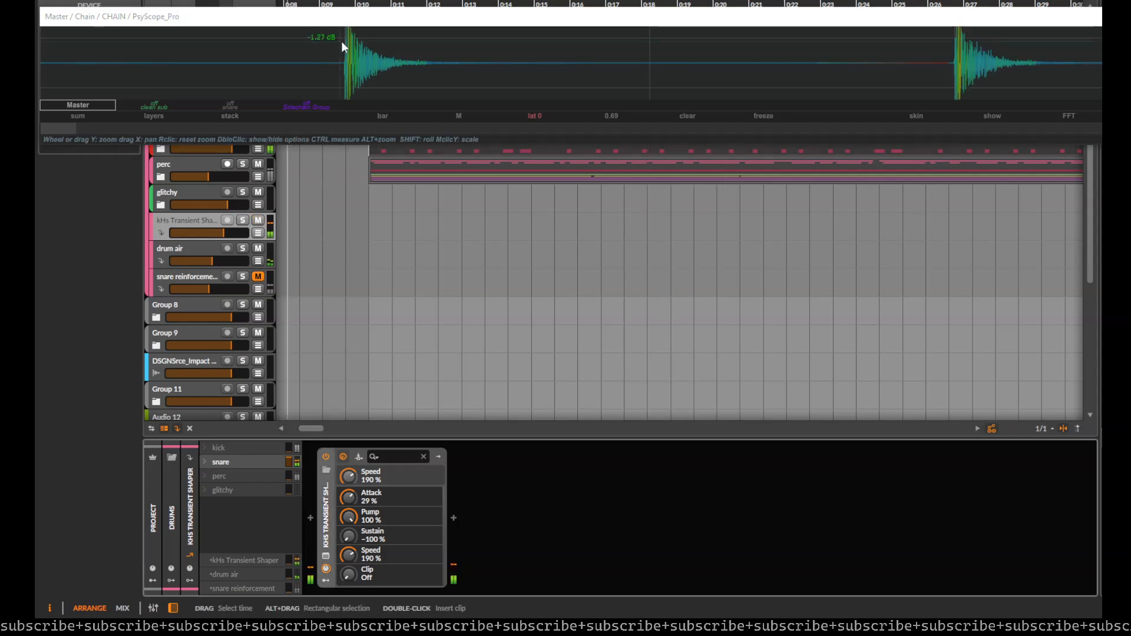
pyautogui.moveTo(199, 233); pyautogui.dragTo(185, 232)
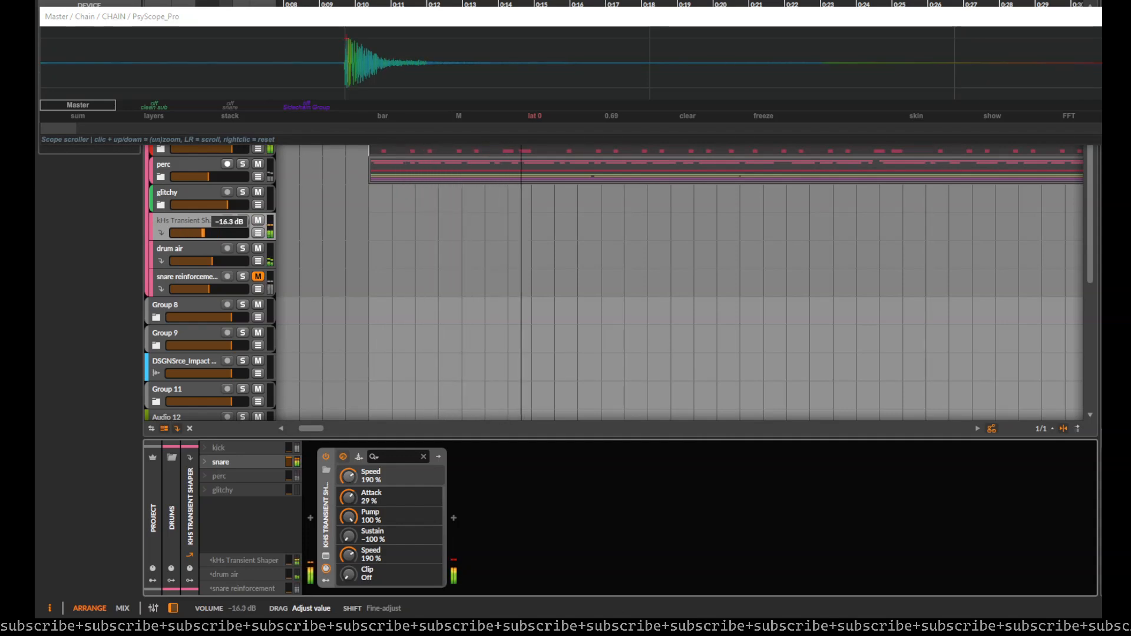
pyautogui.press('space')
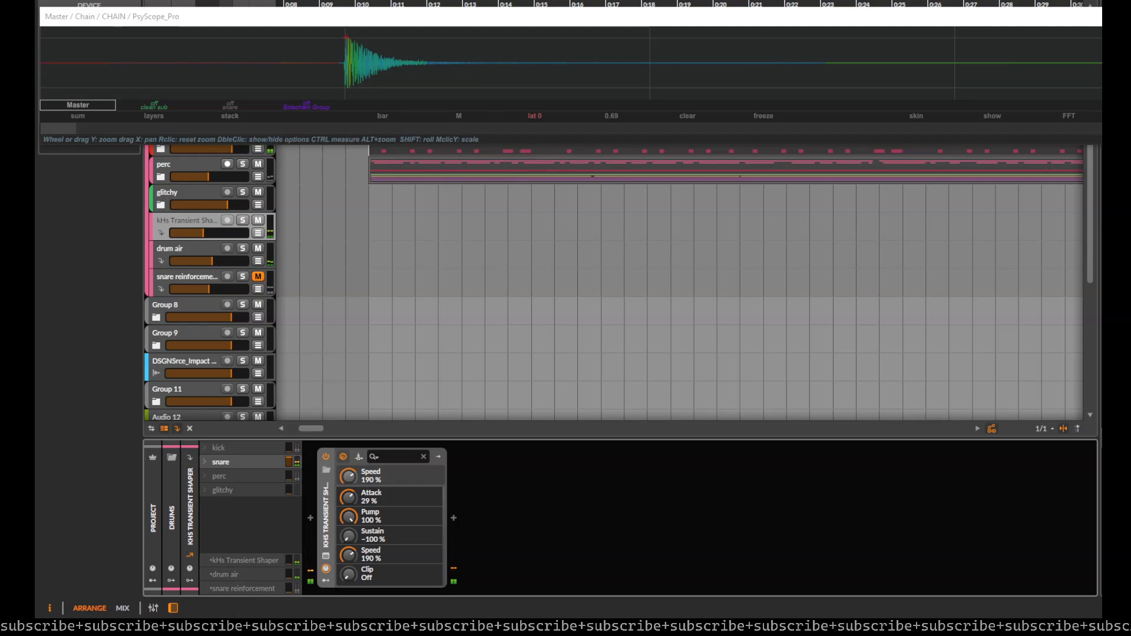
pyautogui.click(1110, 17)
pyautogui.scroll(-4, 396, 250)
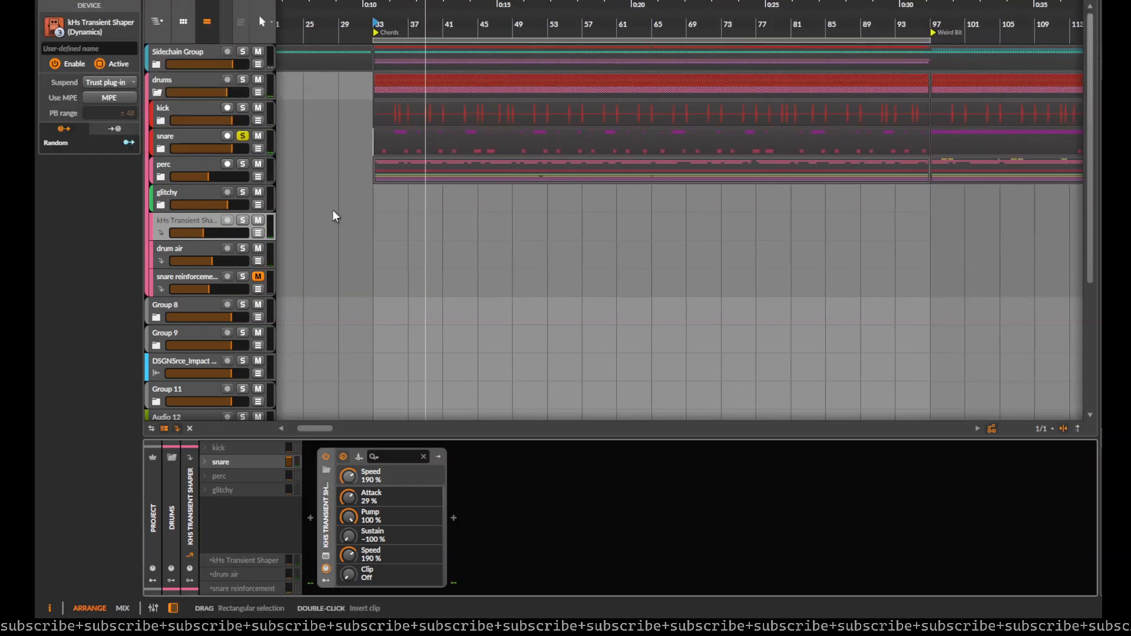
# Step: Collapse and disable the Filter+ device on the drums group
pyautogui.click(174, 82)
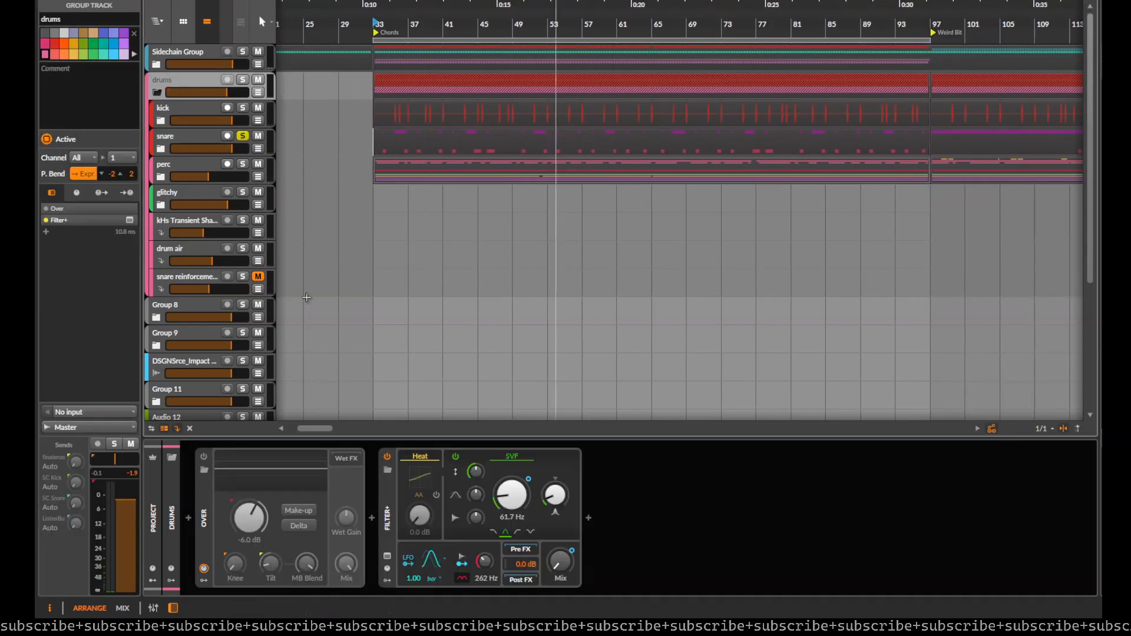
pyautogui.click(393, 500)
pyautogui.click(390, 500)
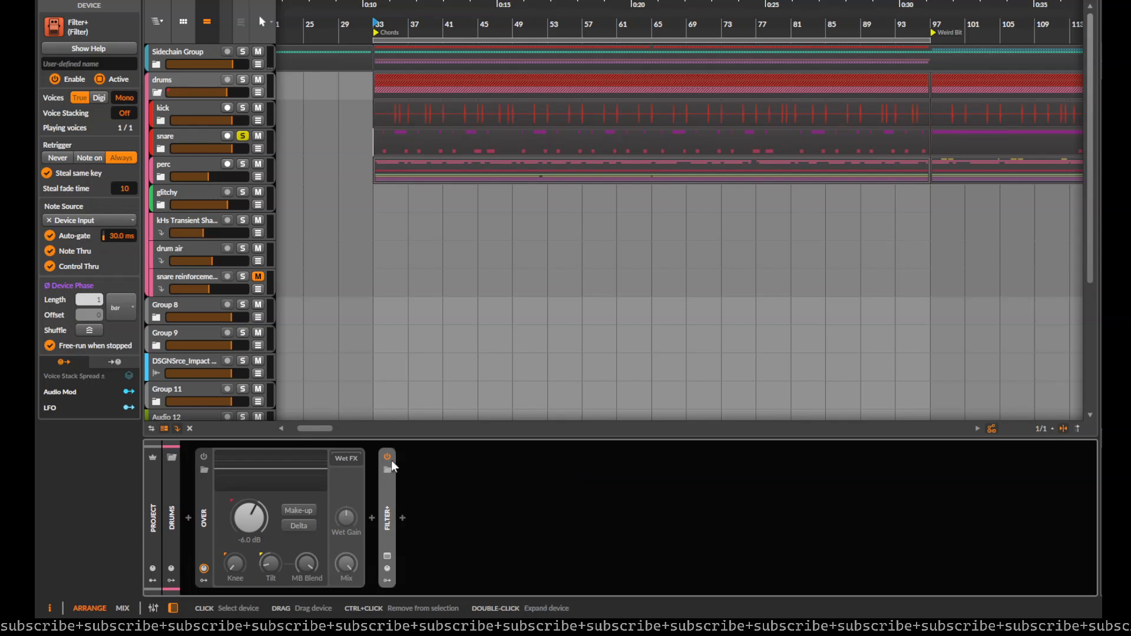
pyautogui.click(387, 457)
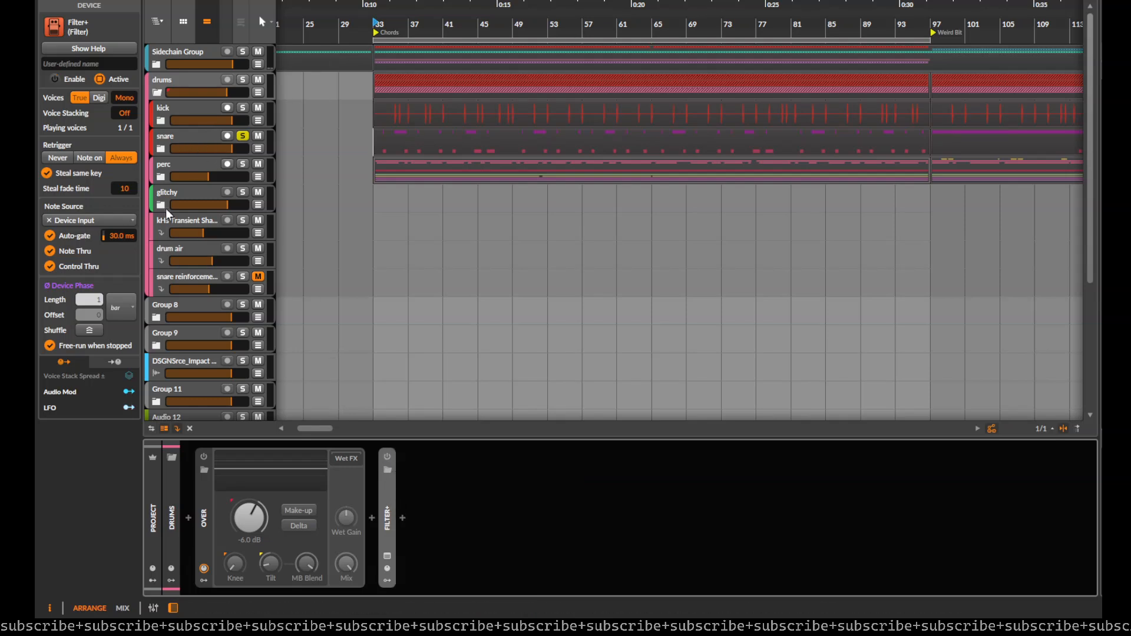
# Step: Move the Transient Shaper FX track out of the drums group to just above the finale room track, and fold the drums group
pyautogui.moveTo(191, 222); pyautogui.dragTo(188, 288)
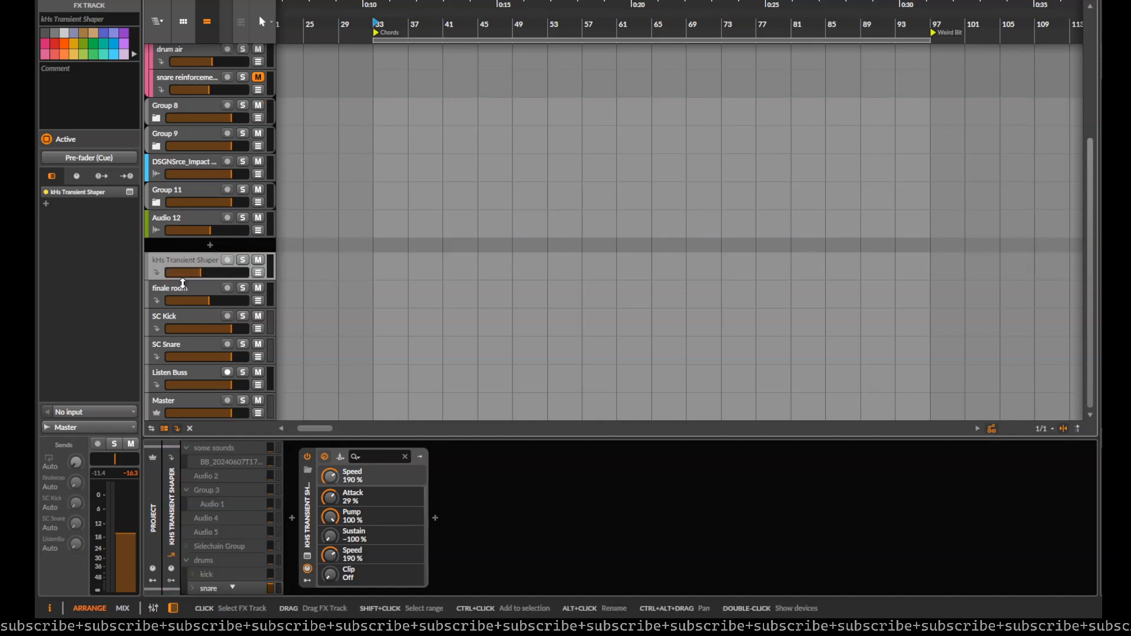
pyautogui.scroll(4, 202, 250)
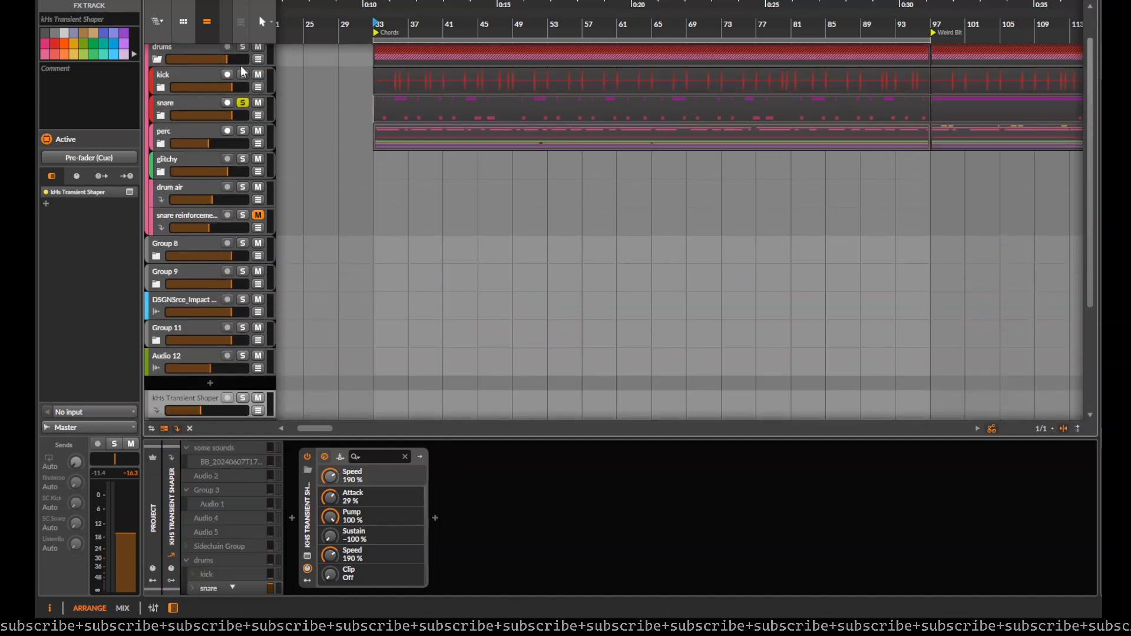
pyautogui.scroll(1, 198, 89)
pyautogui.click(155, 93)
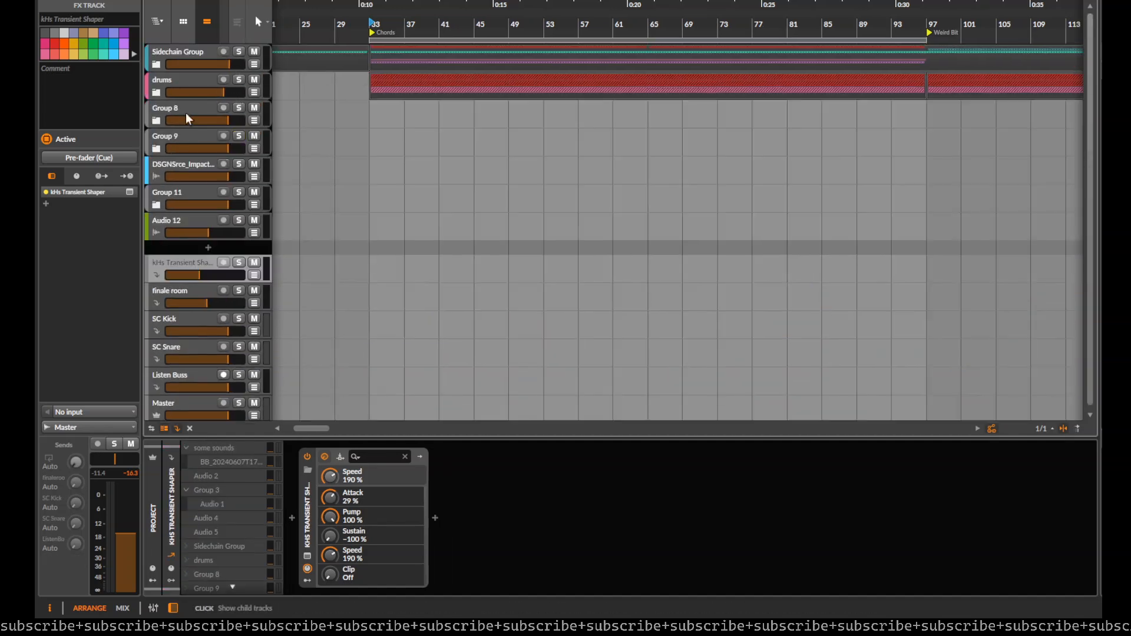
# Step: Insert a Peak Limiter after Filter+ on the drums group and lower its ceiling and release during playback
pyautogui.click(165, 79)
pyautogui.click(403, 518)
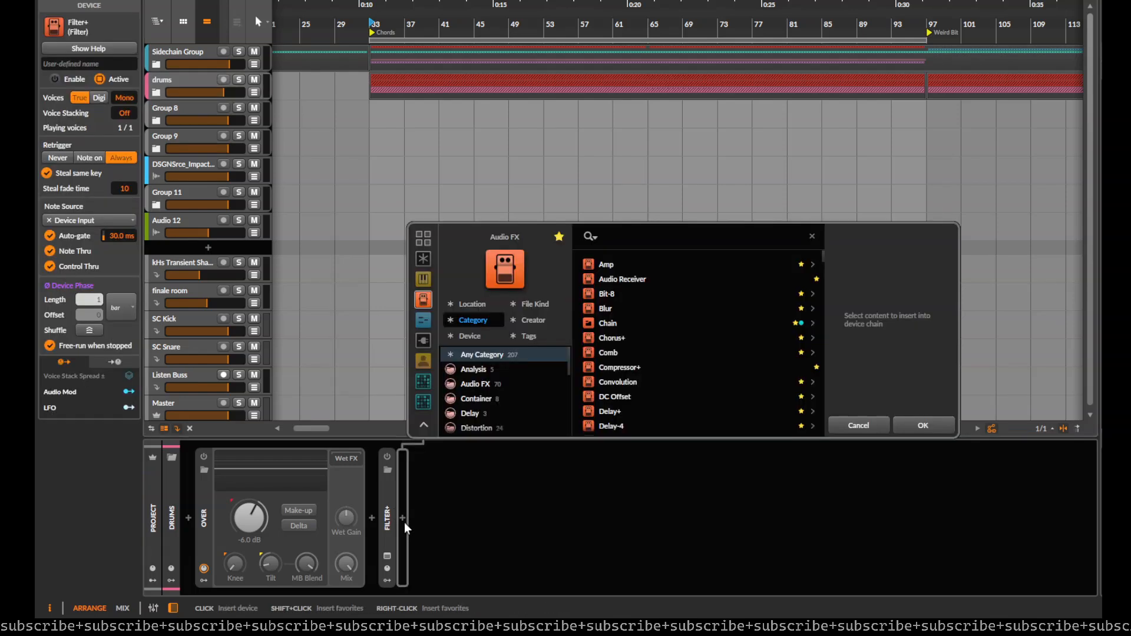
pyautogui.write('lim')
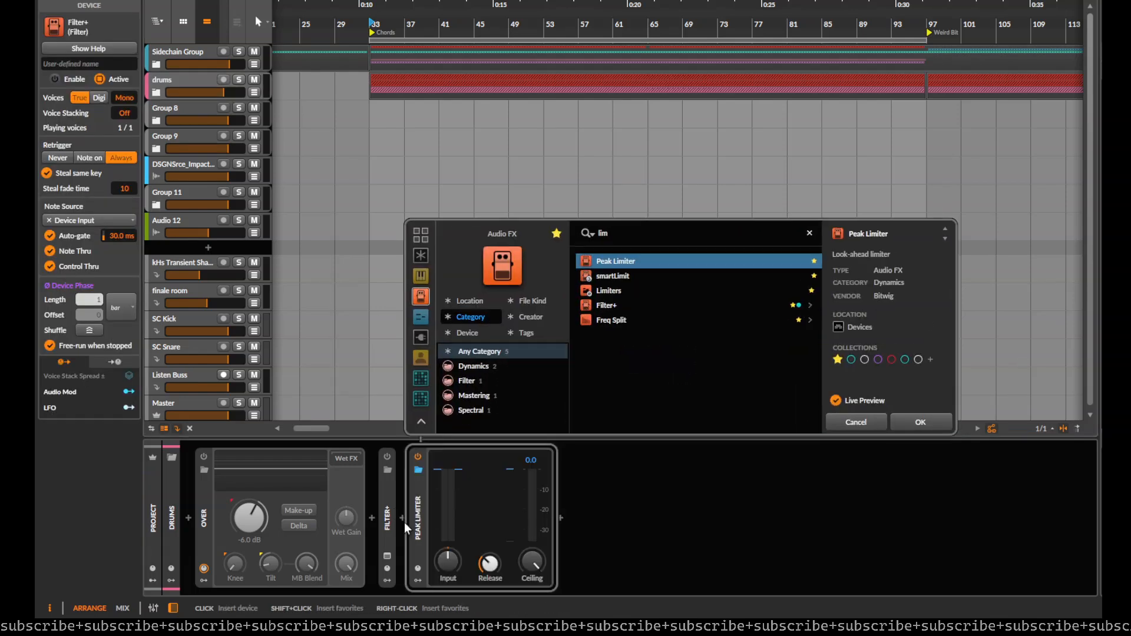
pyautogui.press('Return')
pyautogui.press('space')
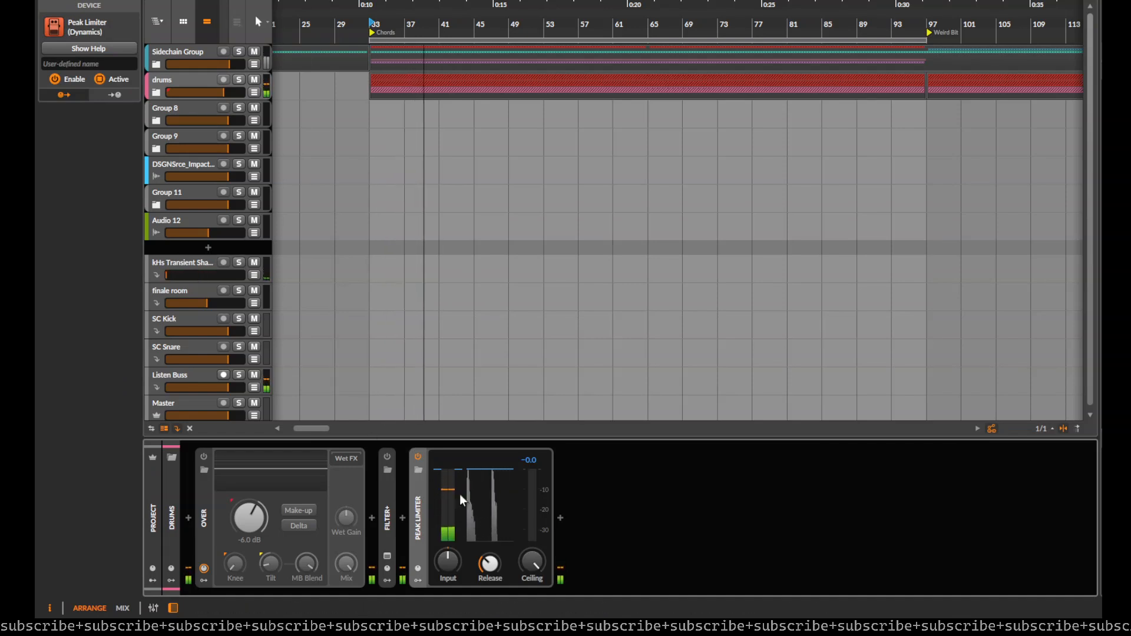
pyautogui.moveTo(455, 472); pyautogui.dragTo(461, 492)
pyautogui.moveTo(491, 564); pyautogui.dragTo(490, 591)
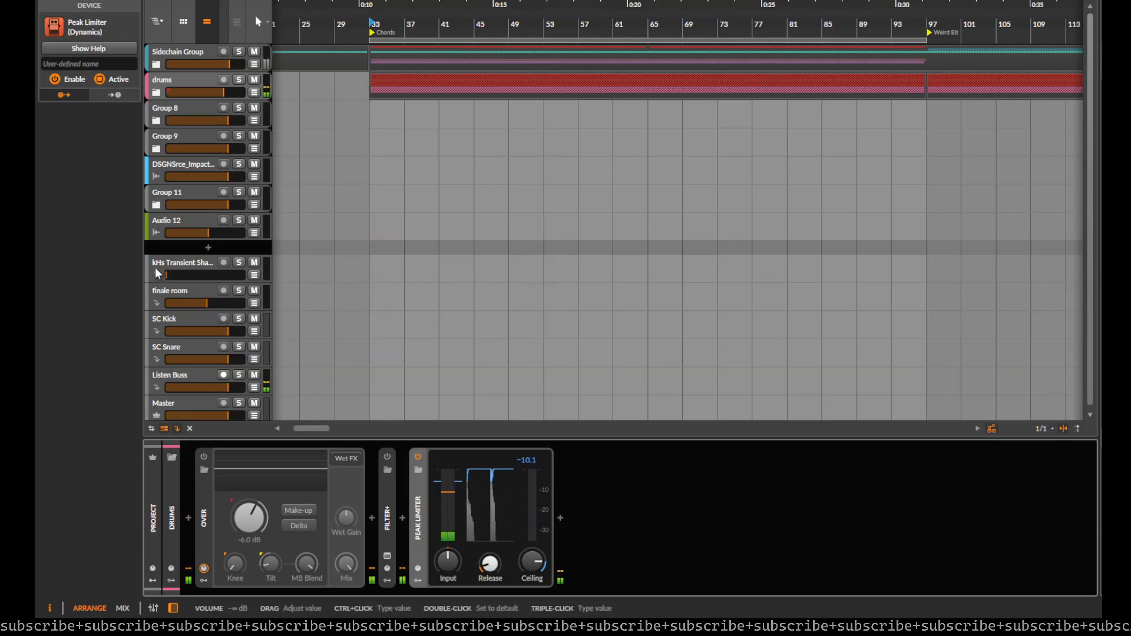
# Step: Raise the Transient Shaper FX track's volume from silence to -19.1 dB during playback while watching the oscilloscope
pyautogui.click(171, 264)
pyautogui.moveTo(178, 273); pyautogui.dragTo(180, 274)
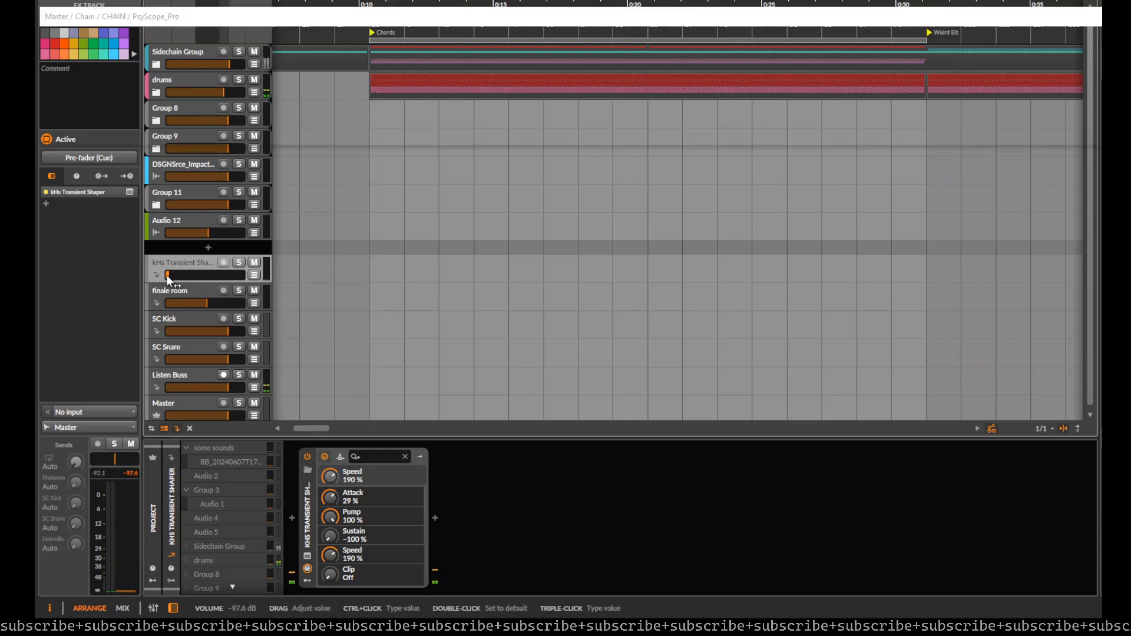
pyautogui.press('space')
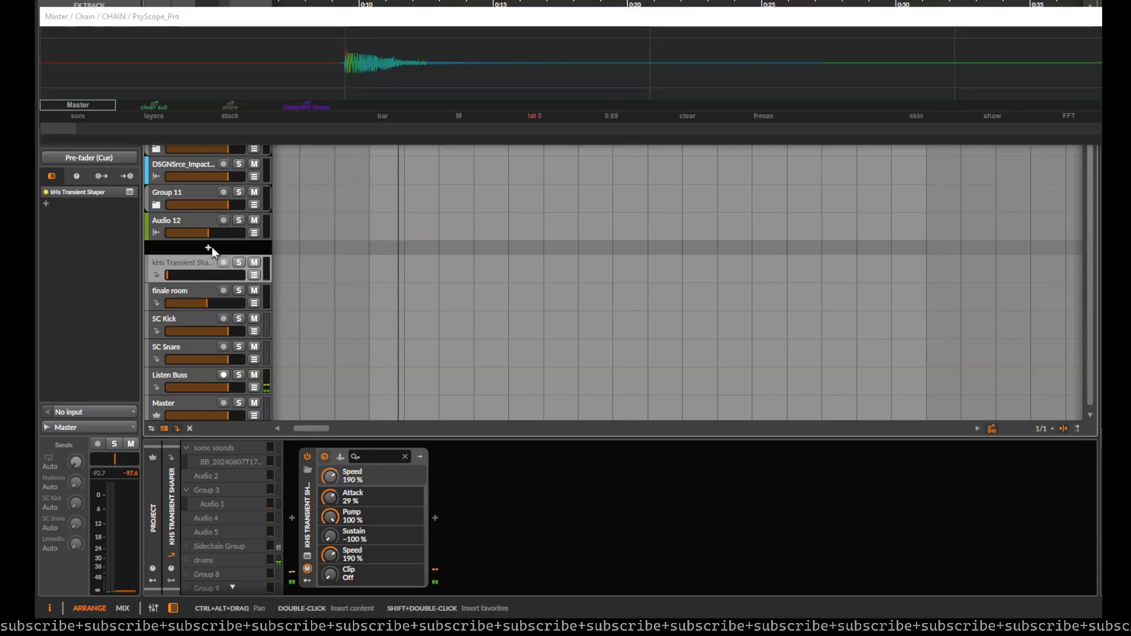
pyautogui.moveTo(179, 274); pyautogui.dragTo(189, 274)
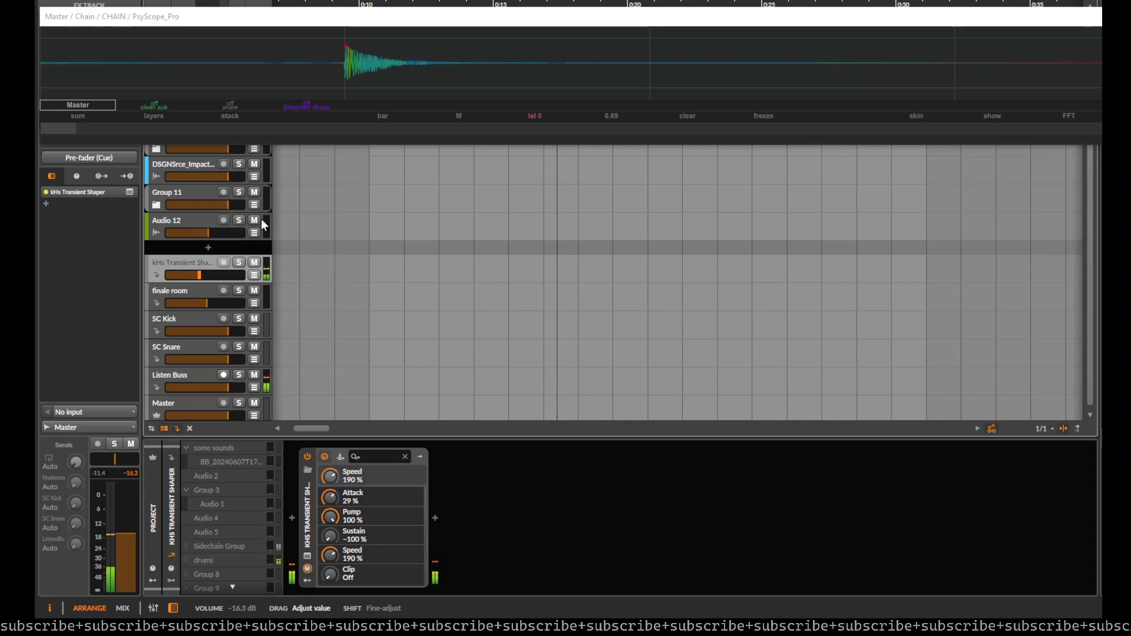
pyautogui.moveTo(197, 275); pyautogui.dragTo(193, 275)
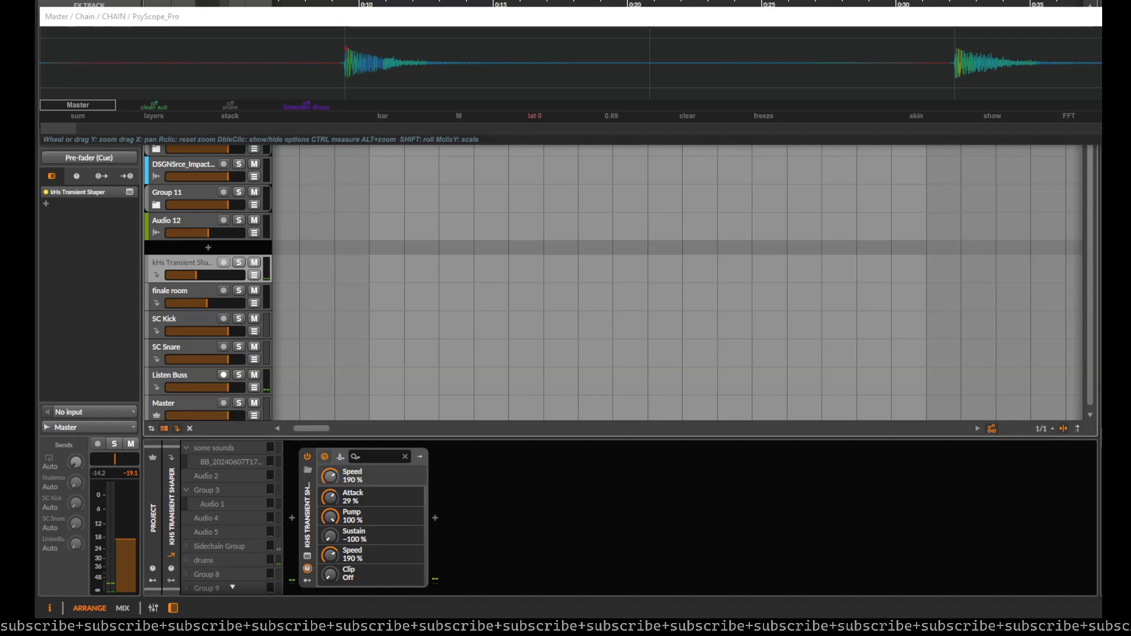
pyautogui.click(482, 82)
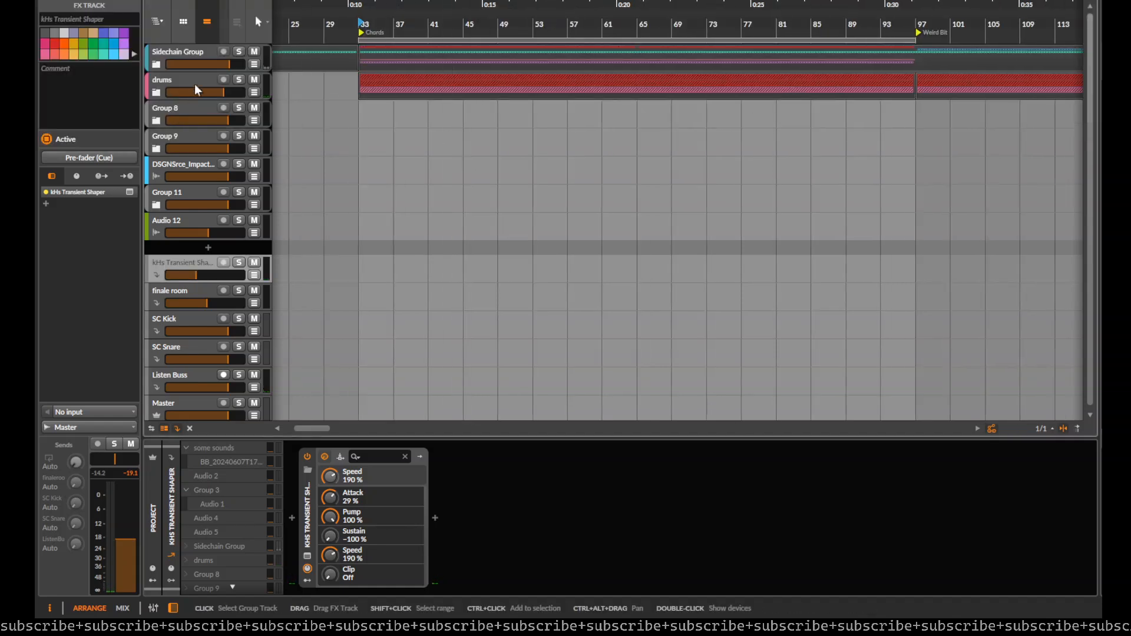
# Step: Delete the Peak Limiter from the drums group
pyautogui.click(186, 92)
pyautogui.click(429, 525)
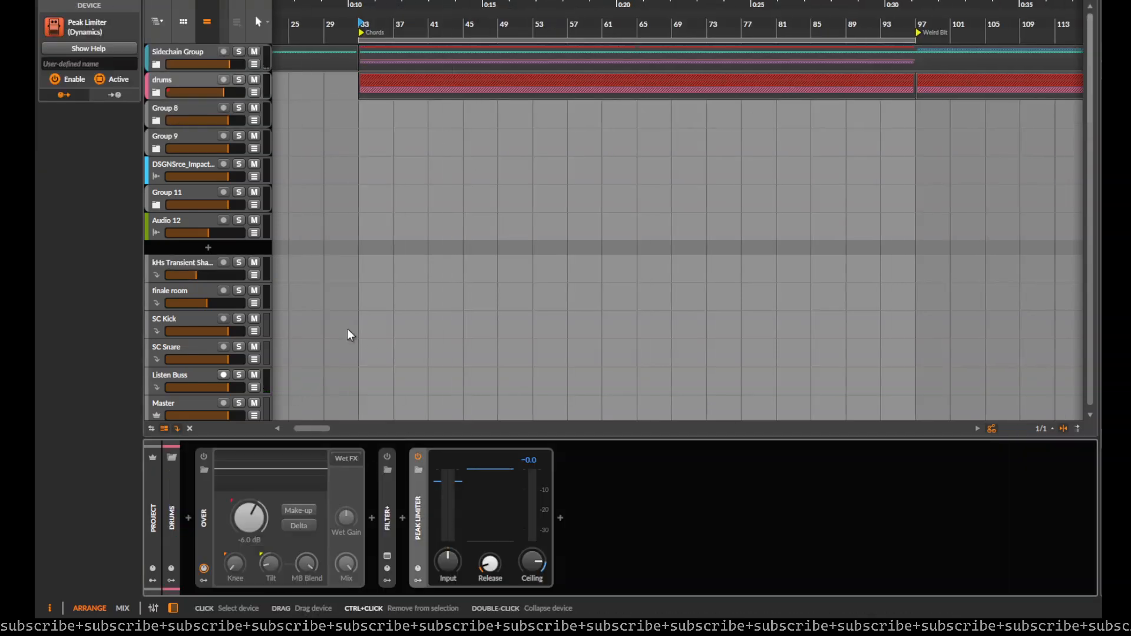
pyautogui.press('Delete')
# Step: Unfold the drums group, move the Transient Shaper FX track back into it above drum air, and solo the FX track
pyautogui.click(192, 266)
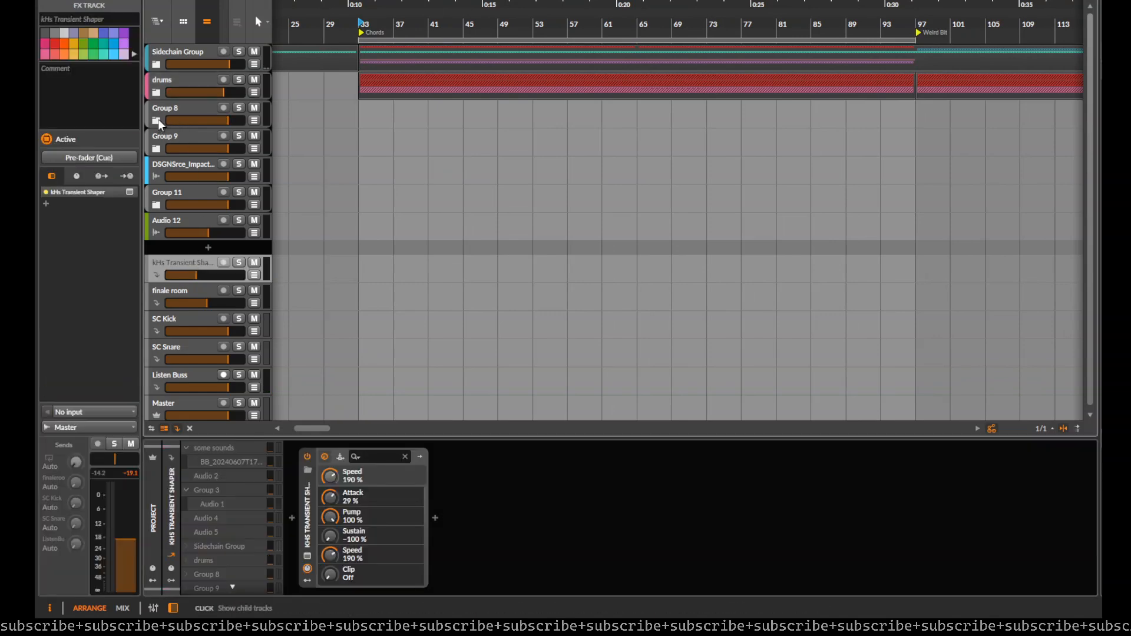
pyautogui.click(156, 120)
pyautogui.moveTo(308, 273); pyautogui.dragTo(440, 360)
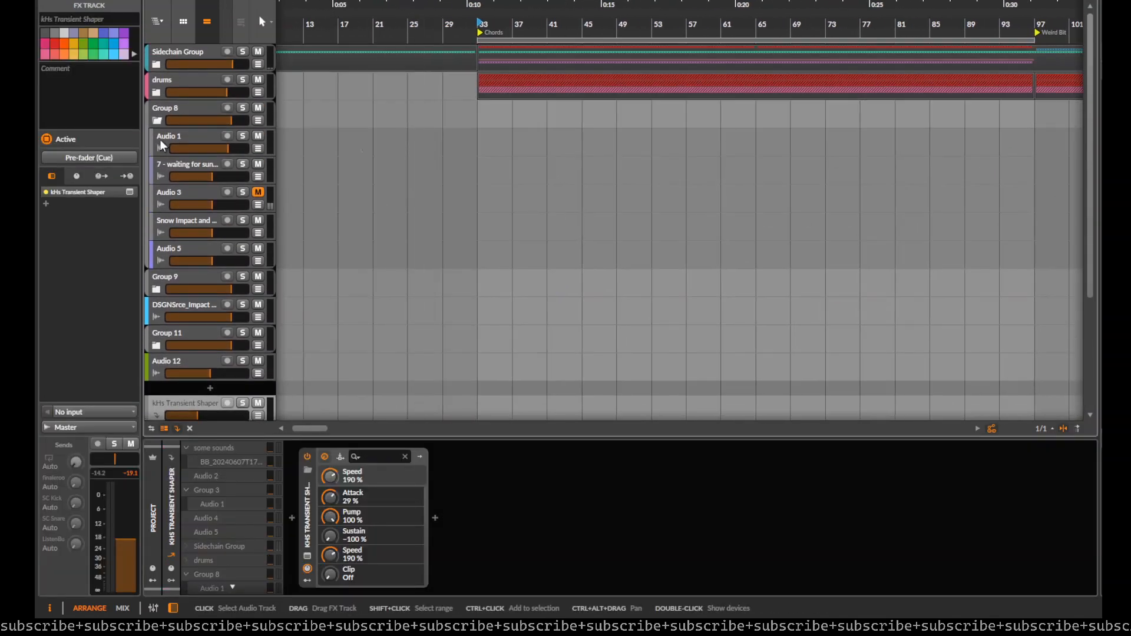
pyautogui.click(156, 121)
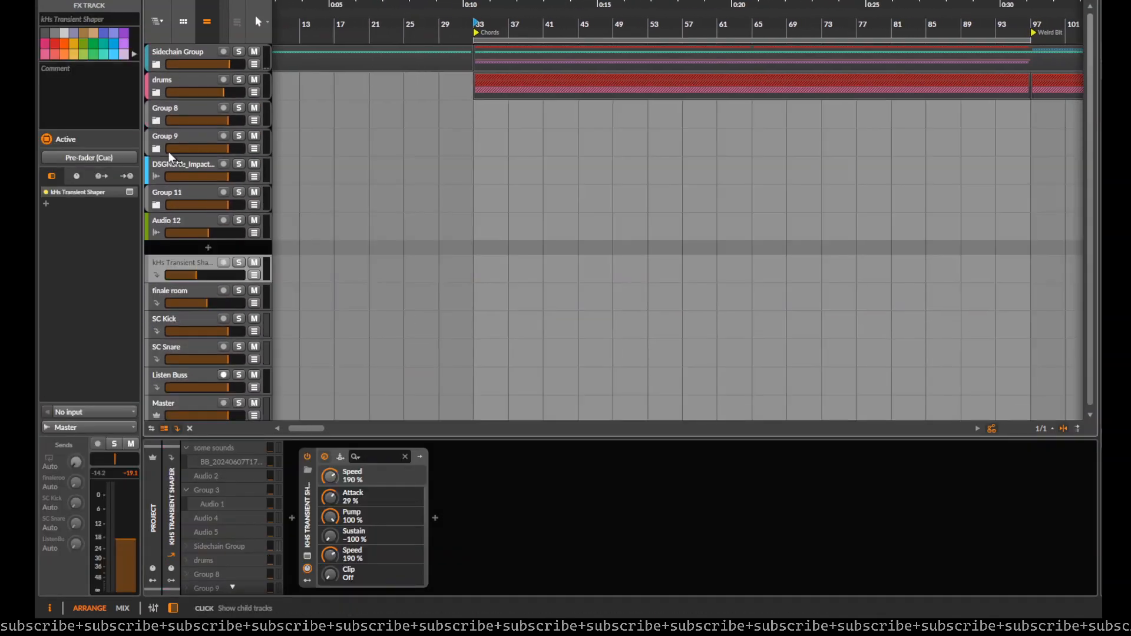
pyautogui.click(156, 92)
pyautogui.moveTo(180, 340); pyautogui.dragTo(185, 149)
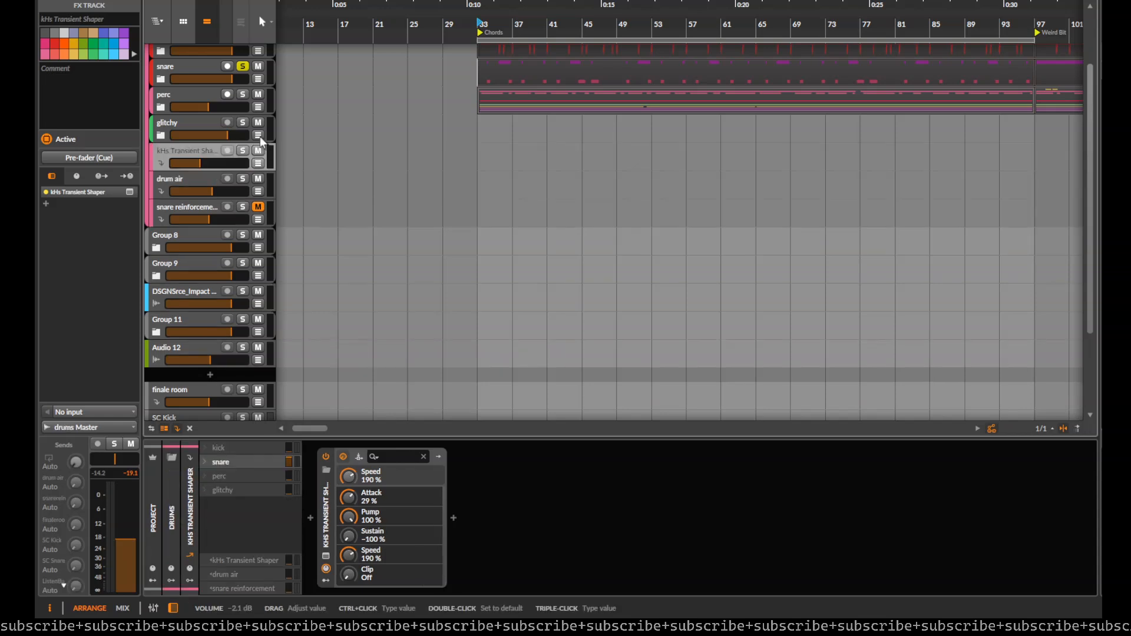
# Step: Collapse the Transient Shaper device and insert EQ Curve Analyzer 2 after it on the FX track
pyautogui.doubleClick(336, 512)
pyautogui.click(340, 519)
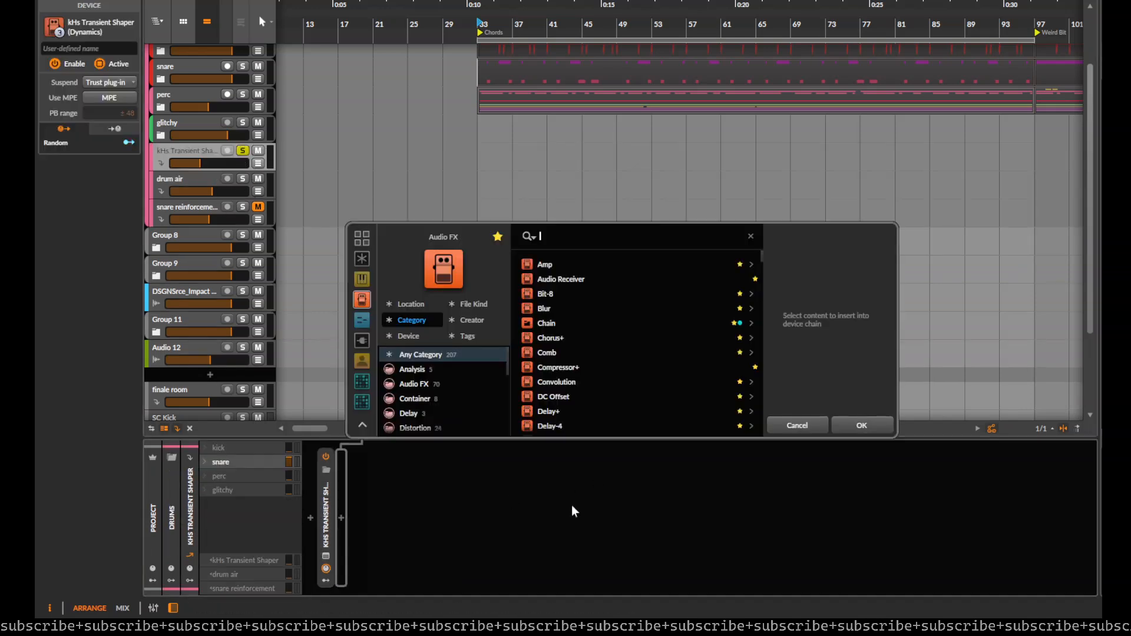
pyautogui.write('shaw')
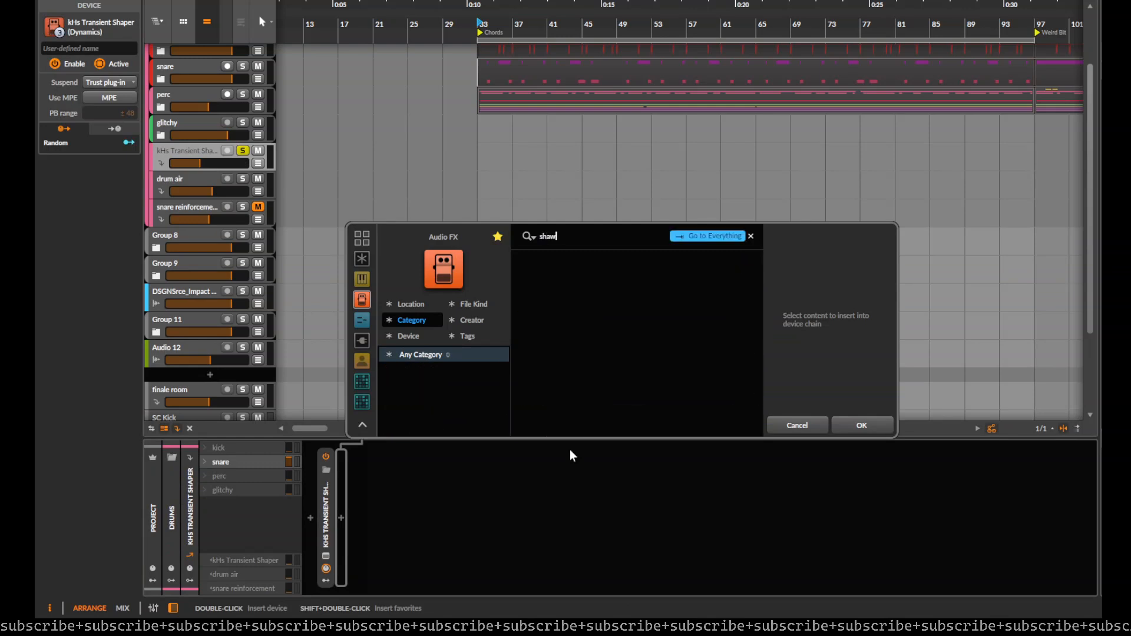
pyautogui.press('BackSpace')
pyautogui.press('BackSpace')
pyautogui.press('BackSpace')
pyautogui.press('BackSpace')
pyautogui.write('eq')
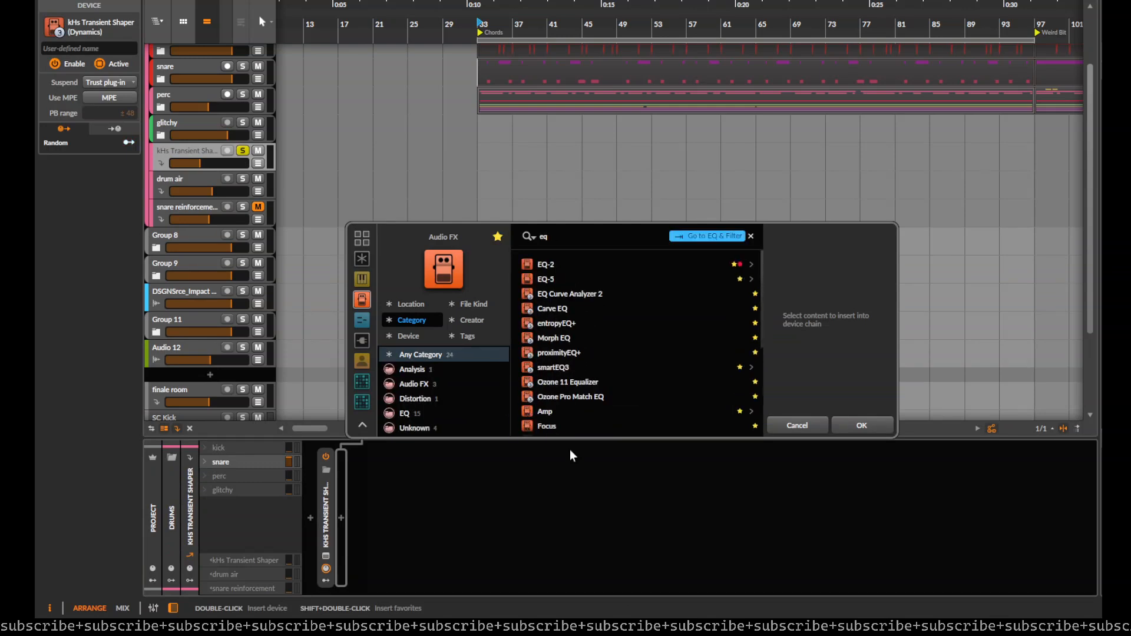
pyautogui.press('Down')
pyautogui.press('Down')
pyautogui.press('Return')
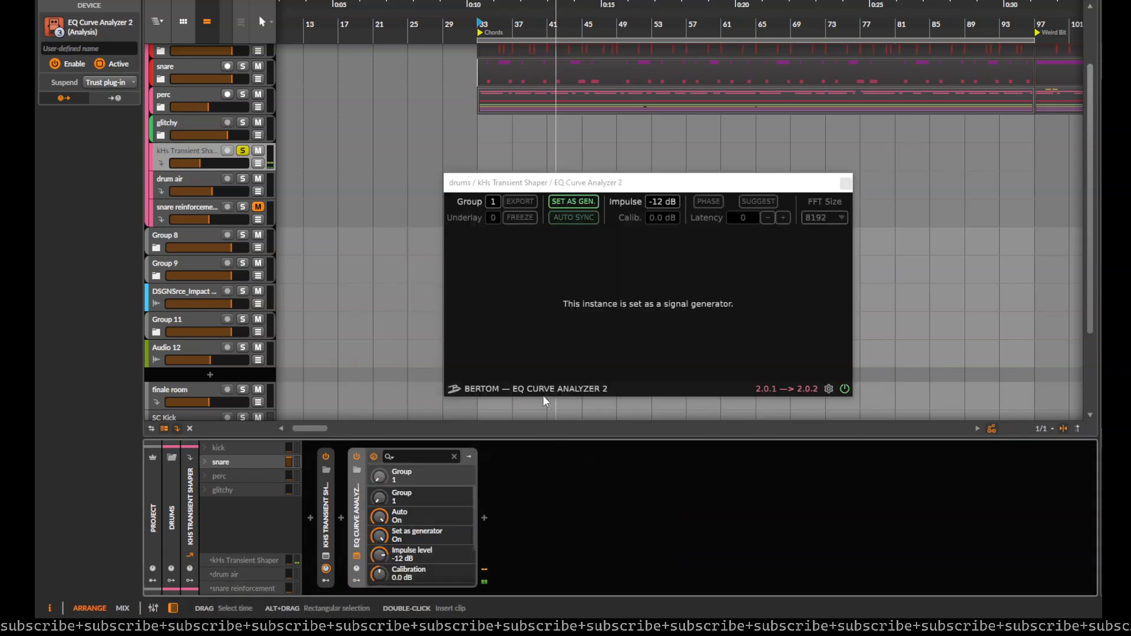
# Step: Duplicate EQ Curve Analyzer 2, set the first instance as the signal generator, and collapse both devices
pyautogui.moveTo(354, 502); pyautogui.dragTo(553, 512)
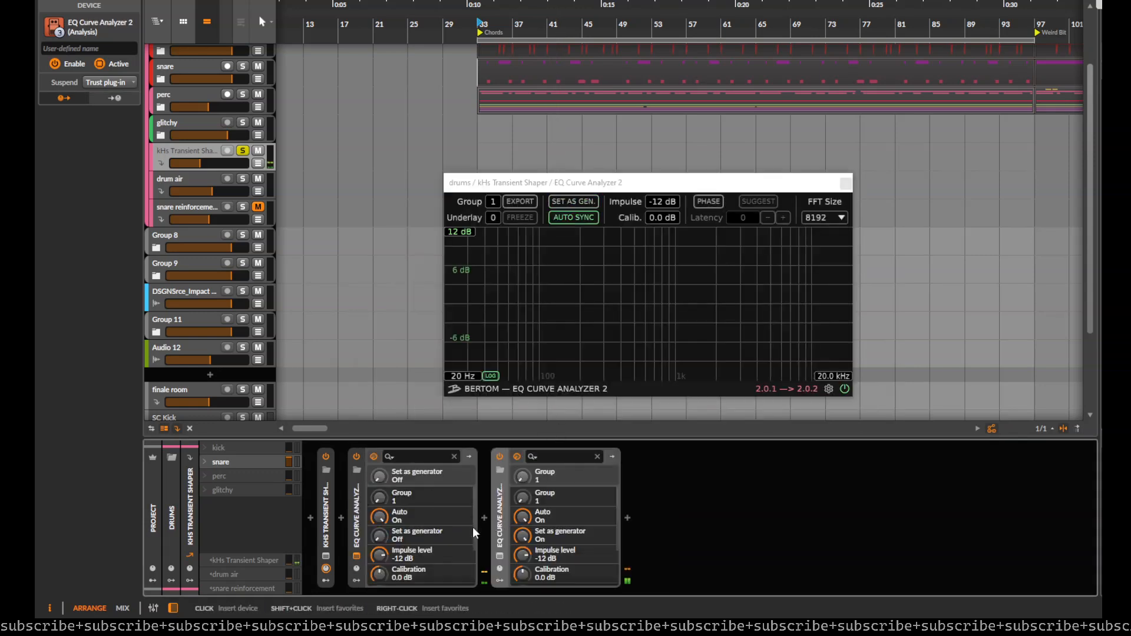
pyautogui.click(570, 206)
pyautogui.doubleClick(357, 514)
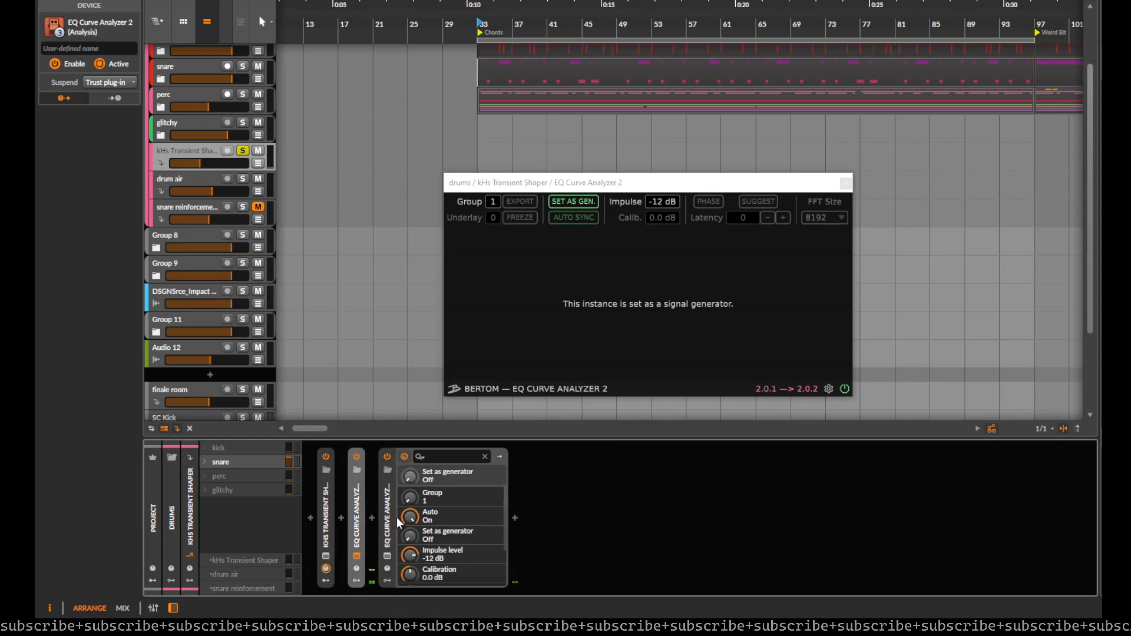
pyautogui.doubleClick(383, 518)
# Step: Insert the apQualizr2 equalizer between the two EQ Curve Analyzer 2 devices
pyautogui.click(376, 517)
pyautogui.write('apqu')
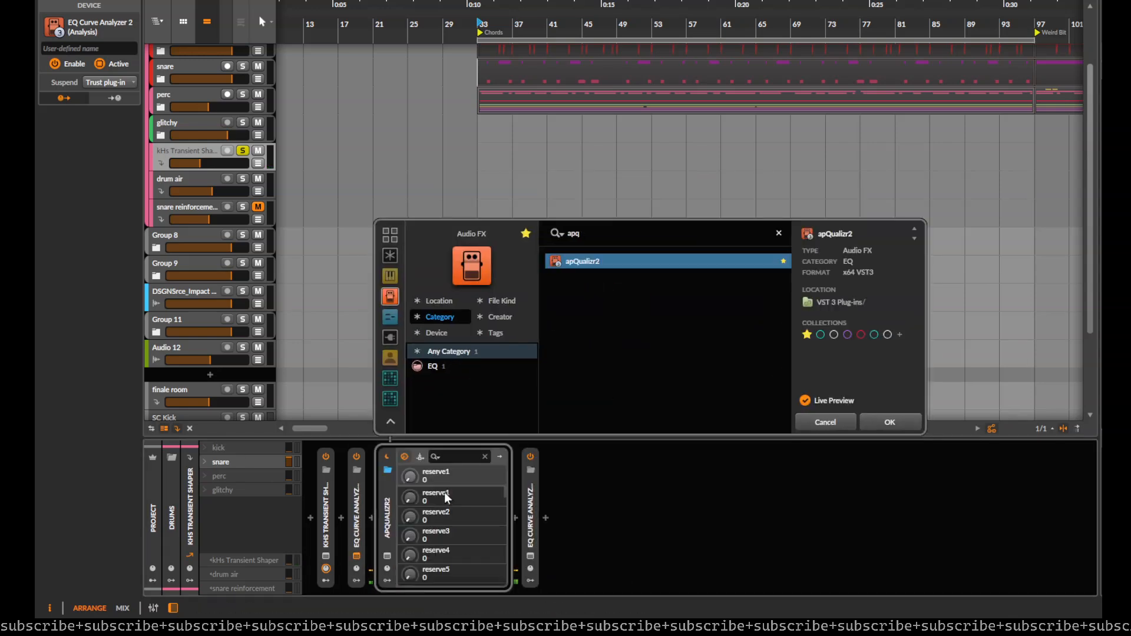
pyautogui.press('Return')
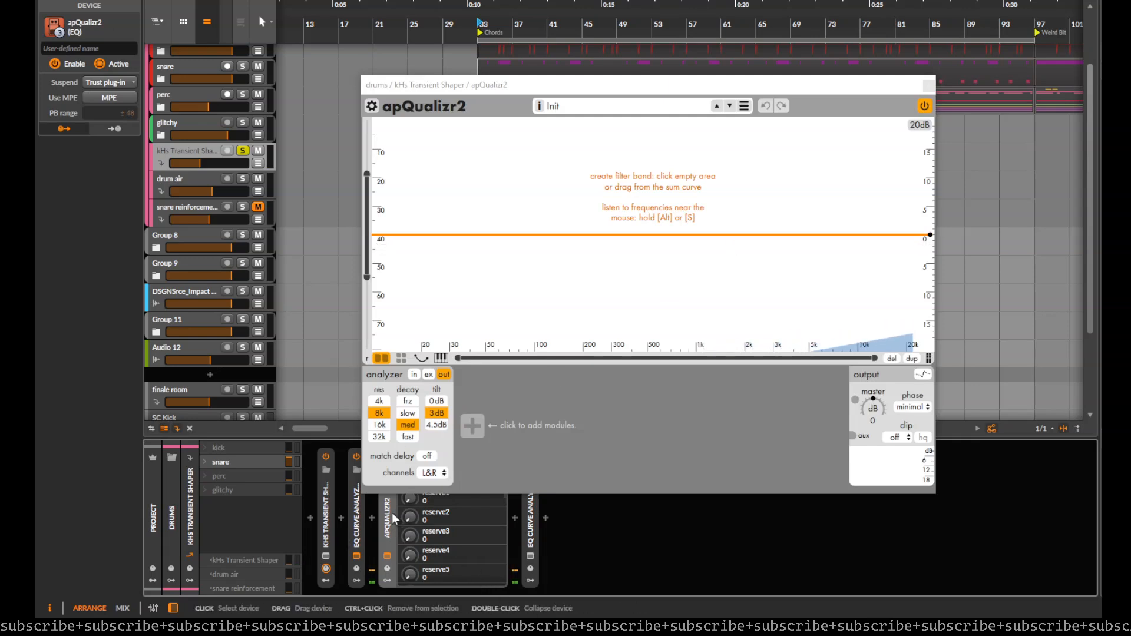
# Step: Wrap apQualizr2 in an FX Layer container and add a second parallel layer holding a Tool device
pyautogui.hotkey('ctrl', 'g')
pyautogui.moveTo(668, 91); pyautogui.dragTo(895, 0)
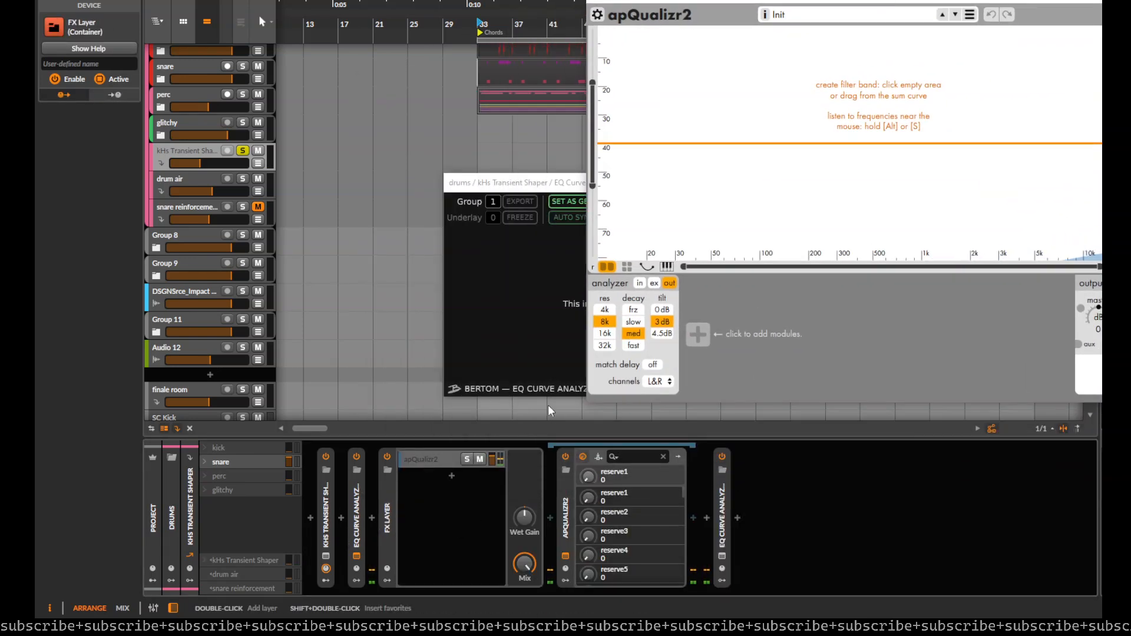
pyautogui.click(452, 477)
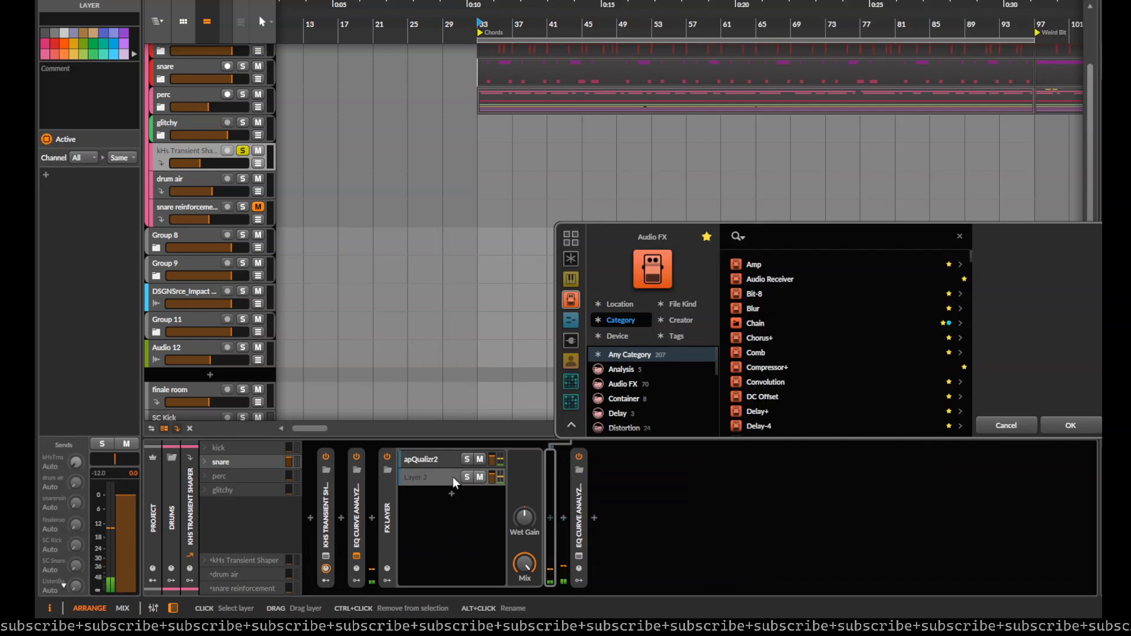
pyautogui.click(757, 309)
pyautogui.click(1063, 424)
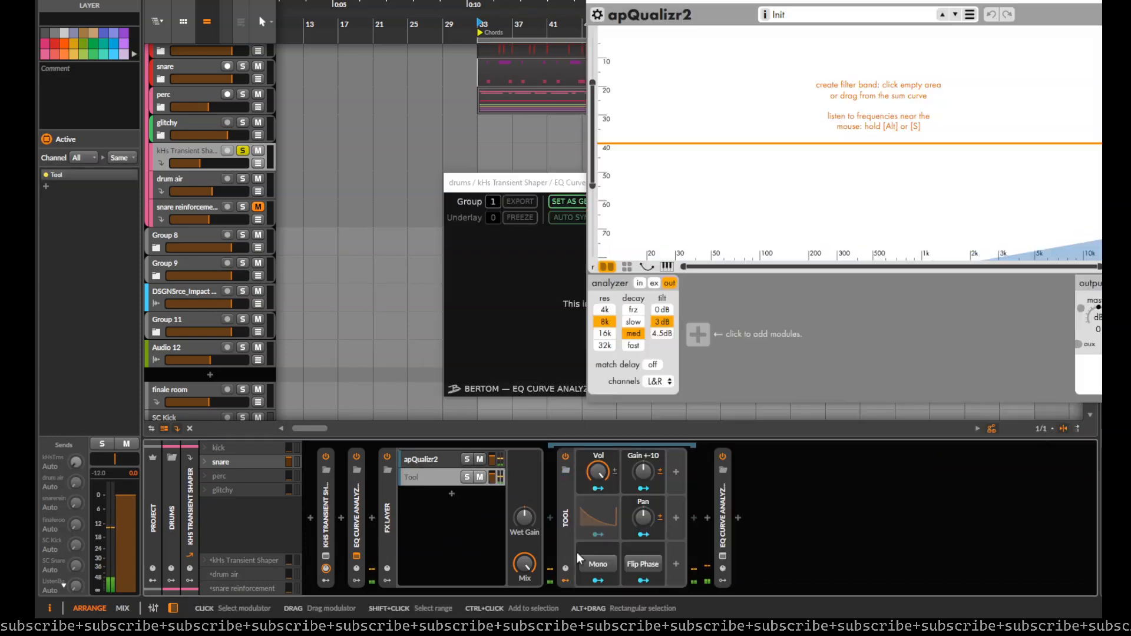
# Step: Create a high-pass band at about 417 Hz in the layered apQualizr2 and show the second EQ Curve Analyzer 2 clear of it
pyautogui.click(451, 460)
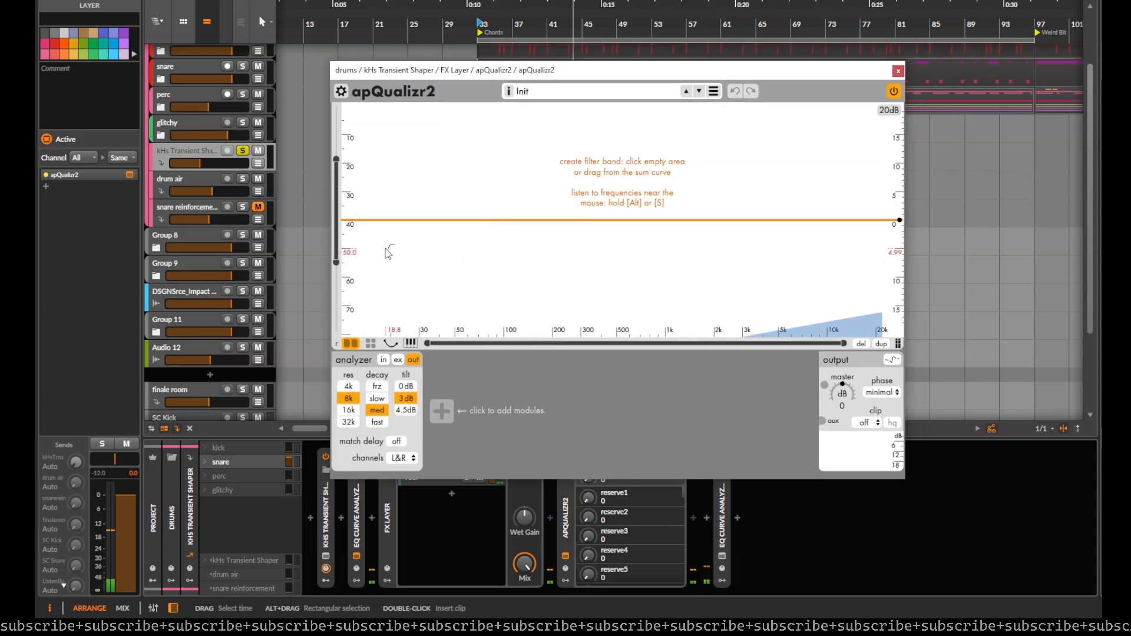
pyautogui.moveTo(388, 254); pyautogui.dragTo(603, 213)
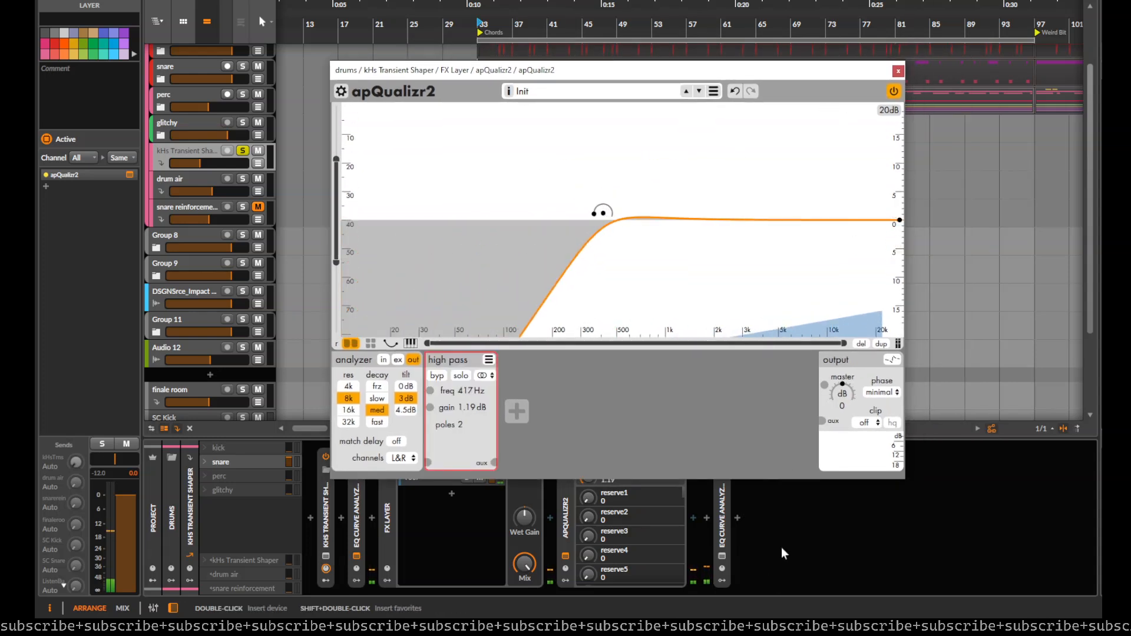
pyautogui.click(723, 556)
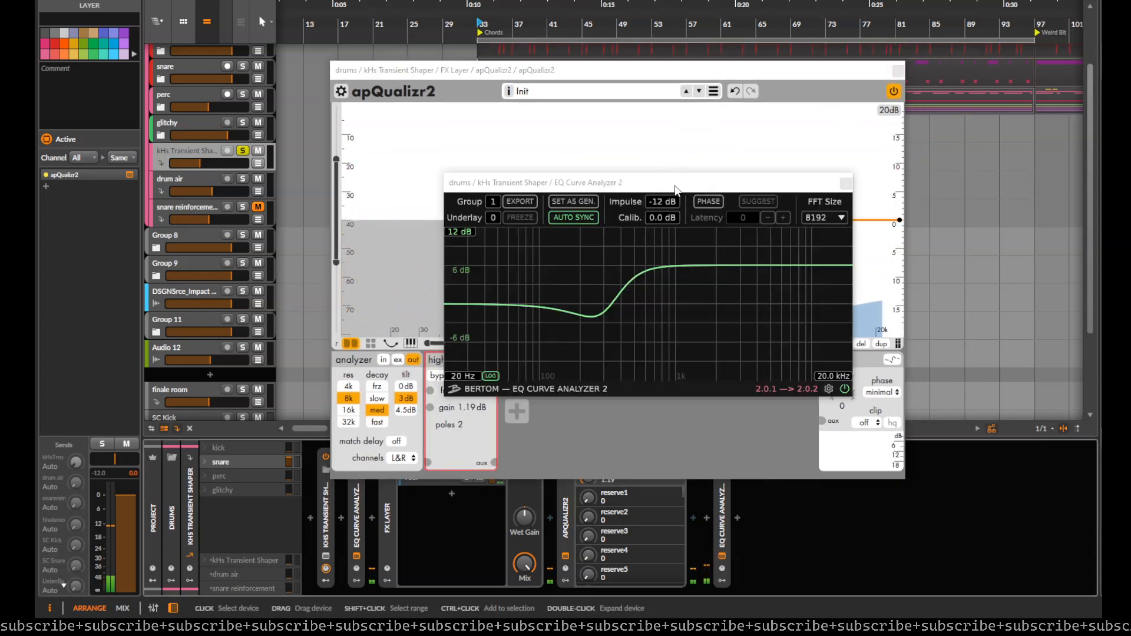
pyautogui.moveTo(677, 192); pyautogui.dragTo(1003, 94)
# Step: Add a low-pass band at about 2.66 kHz in apQualizr2, show its phase curve, and arrange both plug-in windows for comparison
pyautogui.moveTo(707, 70); pyautogui.dragTo(575, 78)
pyautogui.moveTo(767, 229); pyautogui.dragTo(602, 226)
pyautogui.moveTo(1031, 91); pyautogui.dragTo(974, 106)
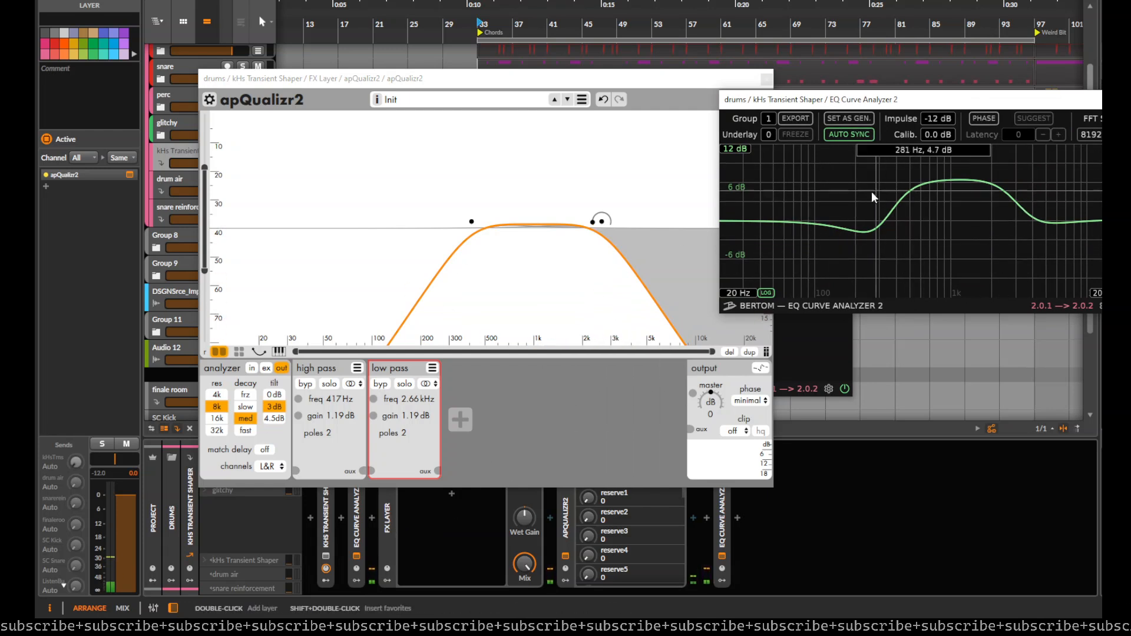
pyautogui.click(761, 369)
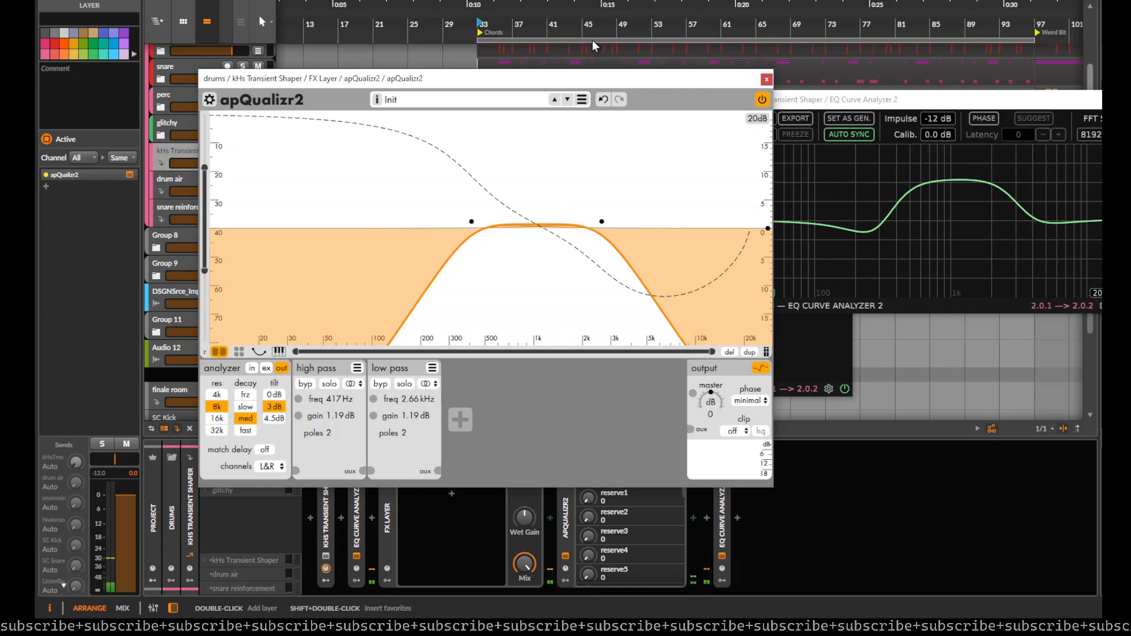
pyautogui.moveTo(625, 78); pyautogui.dragTo(606, 44)
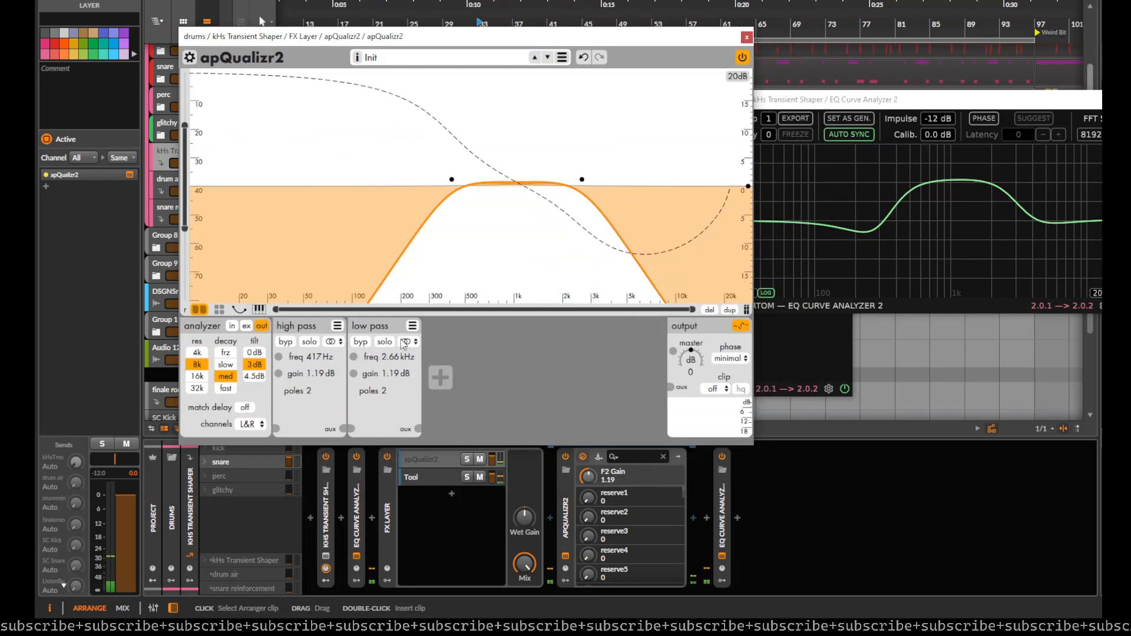
# Step: Reduce both the high-pass and low-pass bands to 1 pole and reposition the curve analyzer window
pyautogui.moveTo(319, 394); pyautogui.dragTo(308, 407)
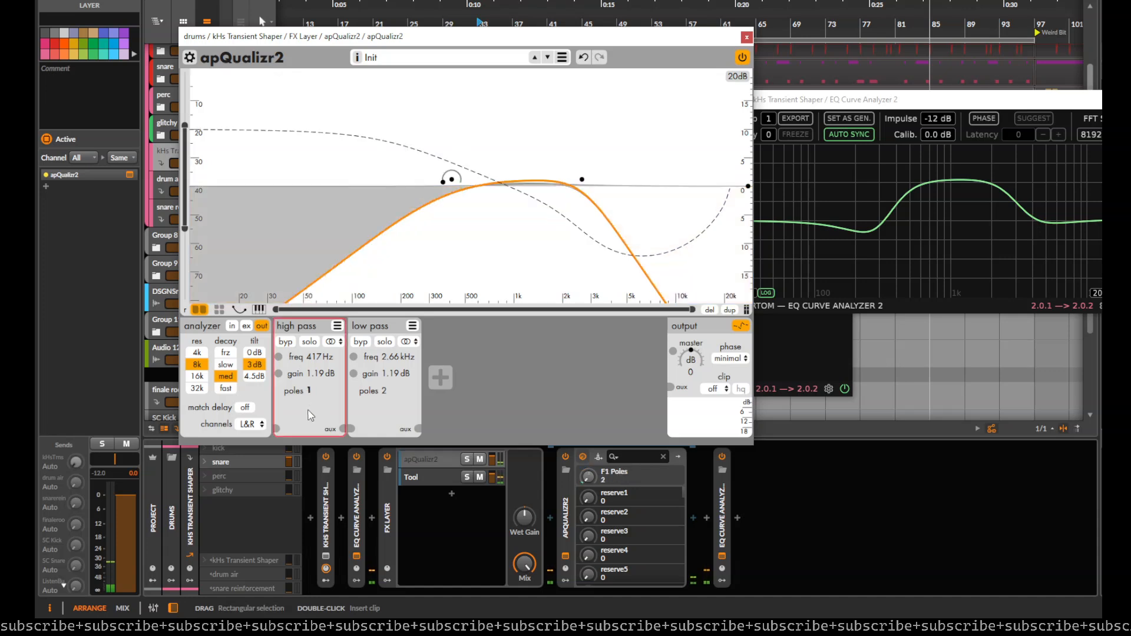
pyautogui.moveTo(385, 392); pyautogui.dragTo(380, 417)
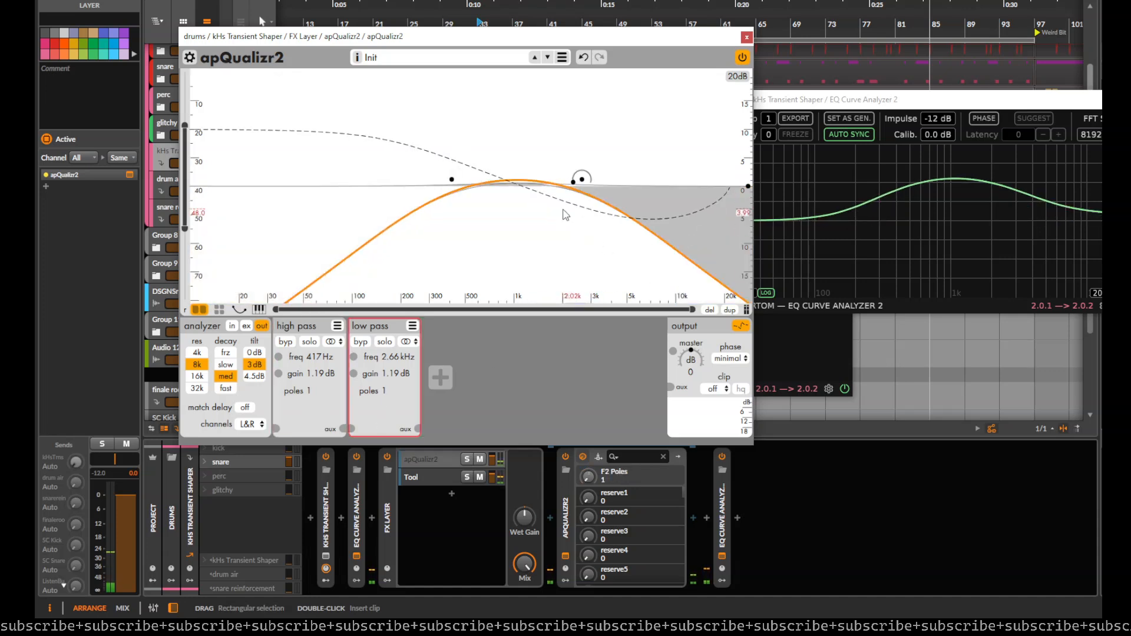
pyautogui.click(888, 104)
pyautogui.moveTo(888, 107); pyautogui.dragTo(904, 74)
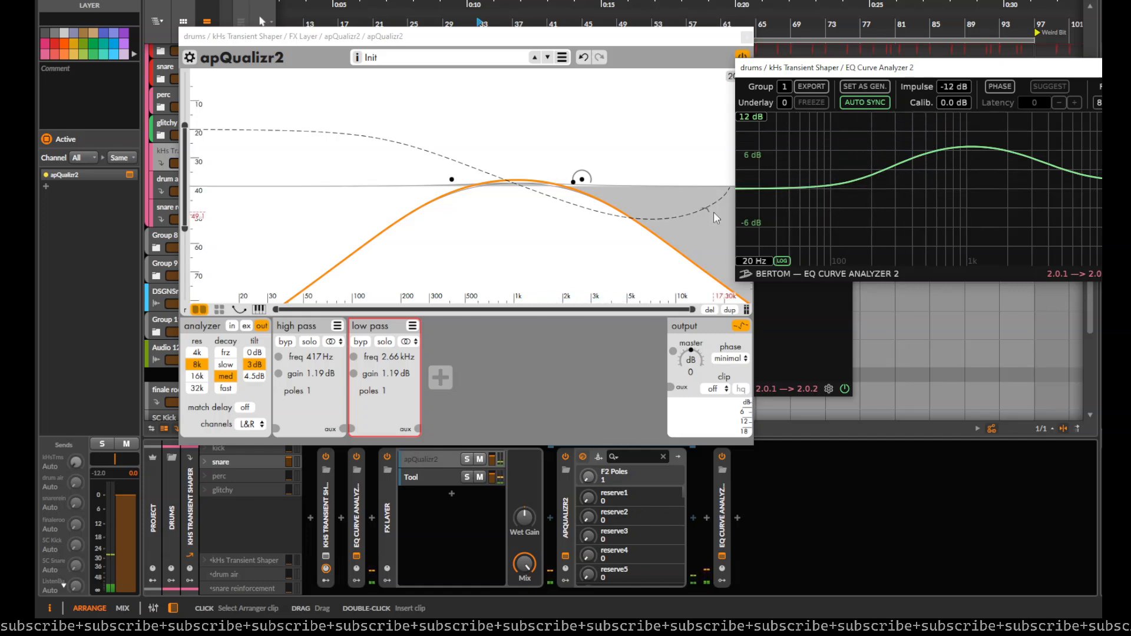
# Step: Steepen the high-pass band stepwise to 5 poles, placing it at about 412 Hz with 0.21 dB gain
pyautogui.click(449, 180)
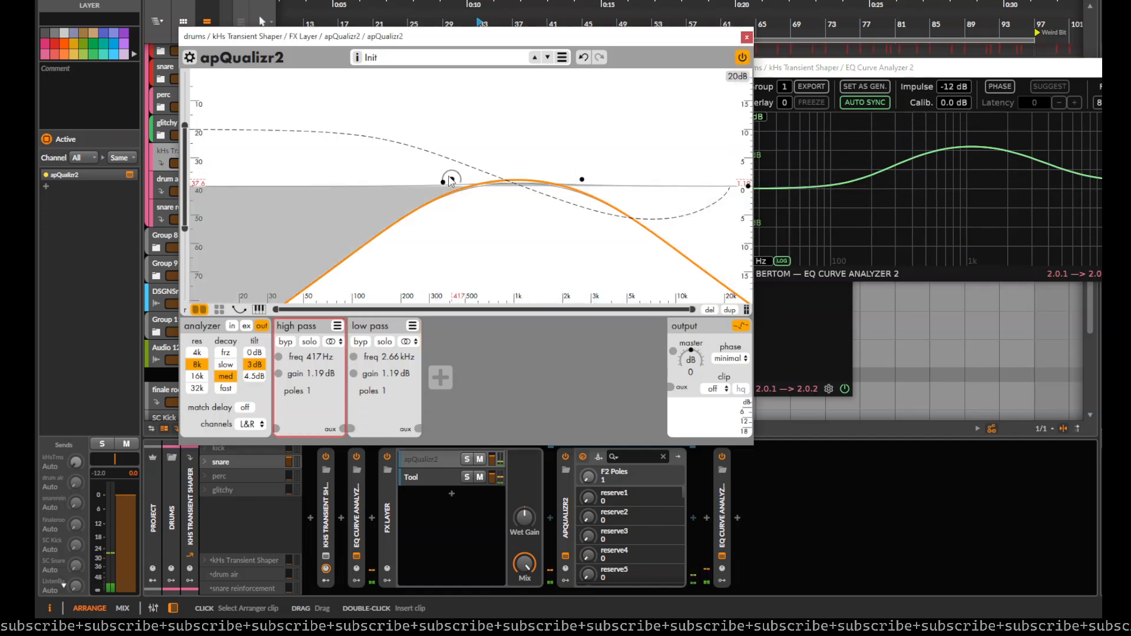
pyautogui.scroll(1, 451, 179)
pyautogui.scroll(1, 451, 181)
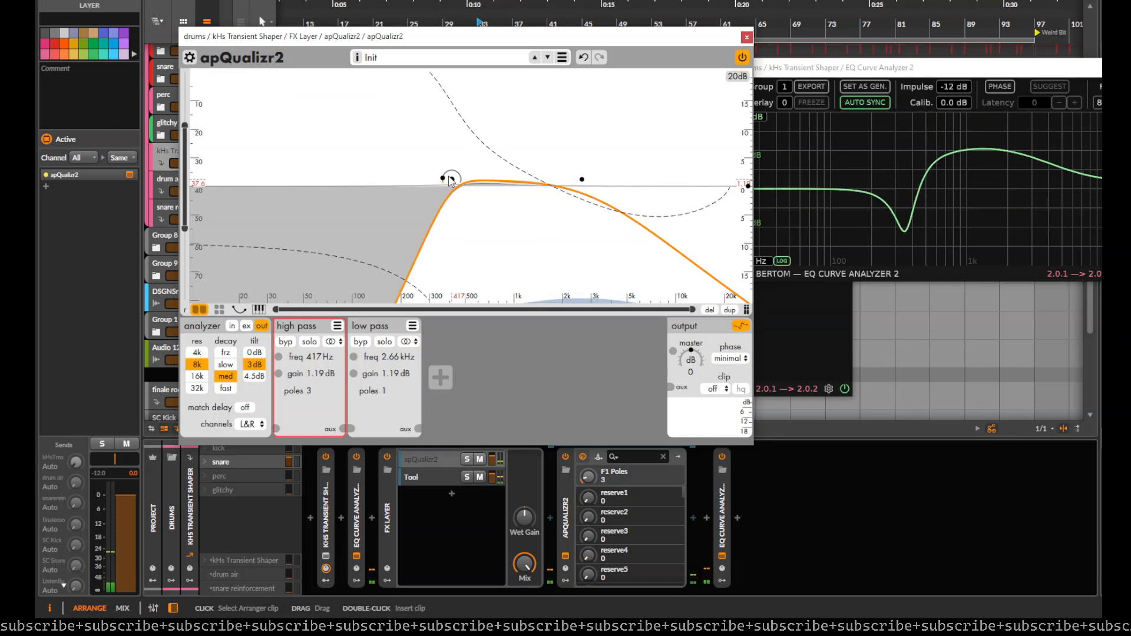
pyautogui.moveTo(450, 181); pyautogui.dragTo(452, 186)
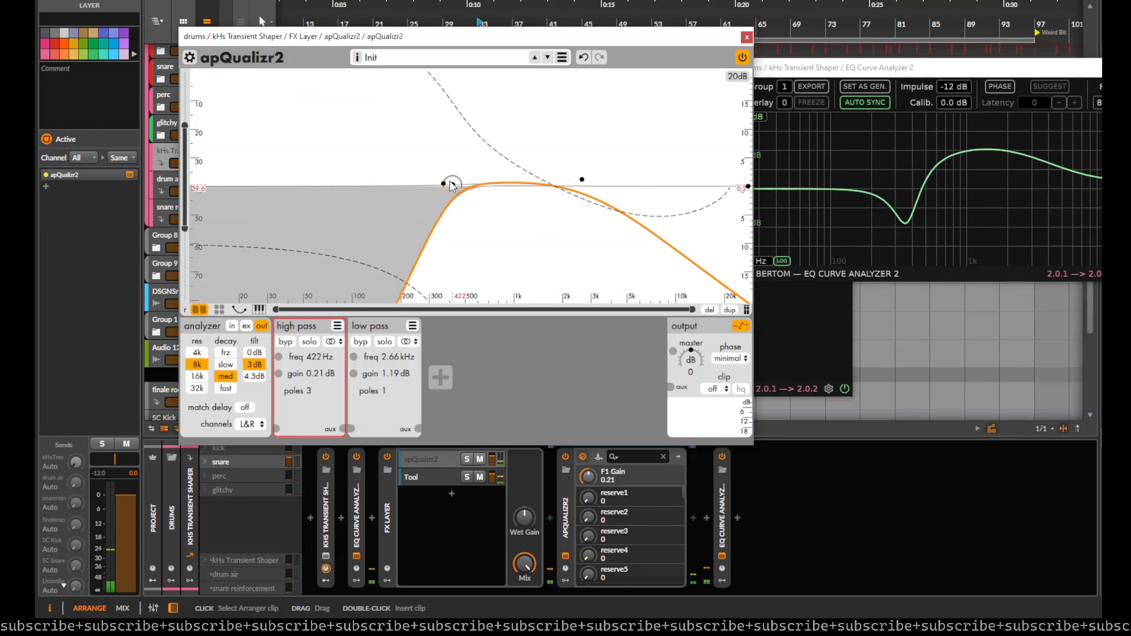
pyautogui.scroll(1, 452, 186)
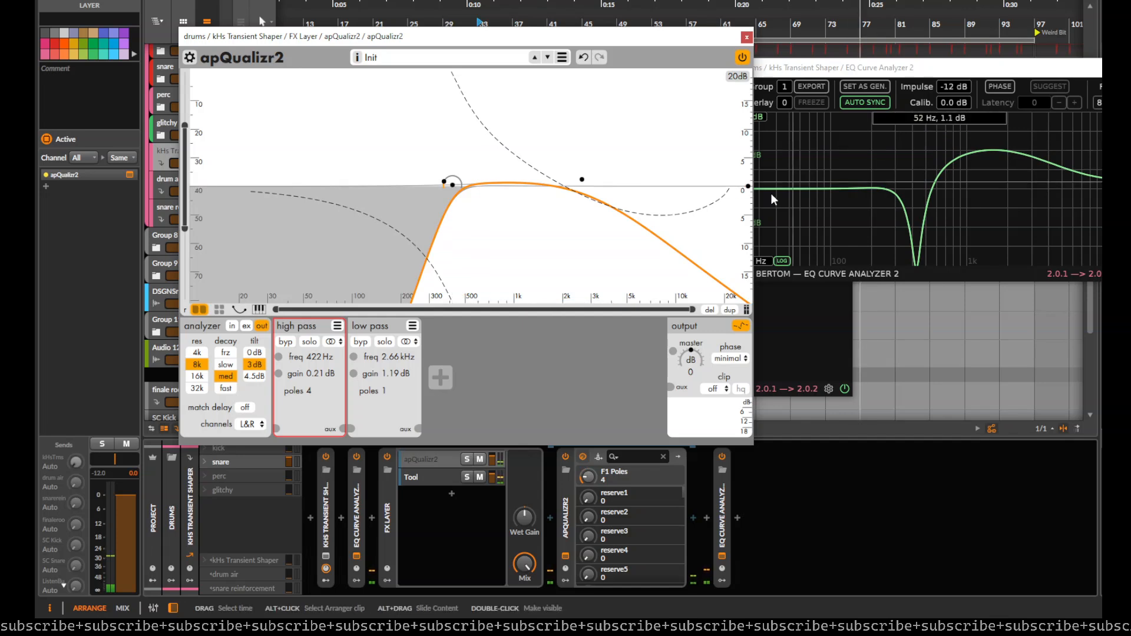
pyautogui.scroll(1, 459, 188)
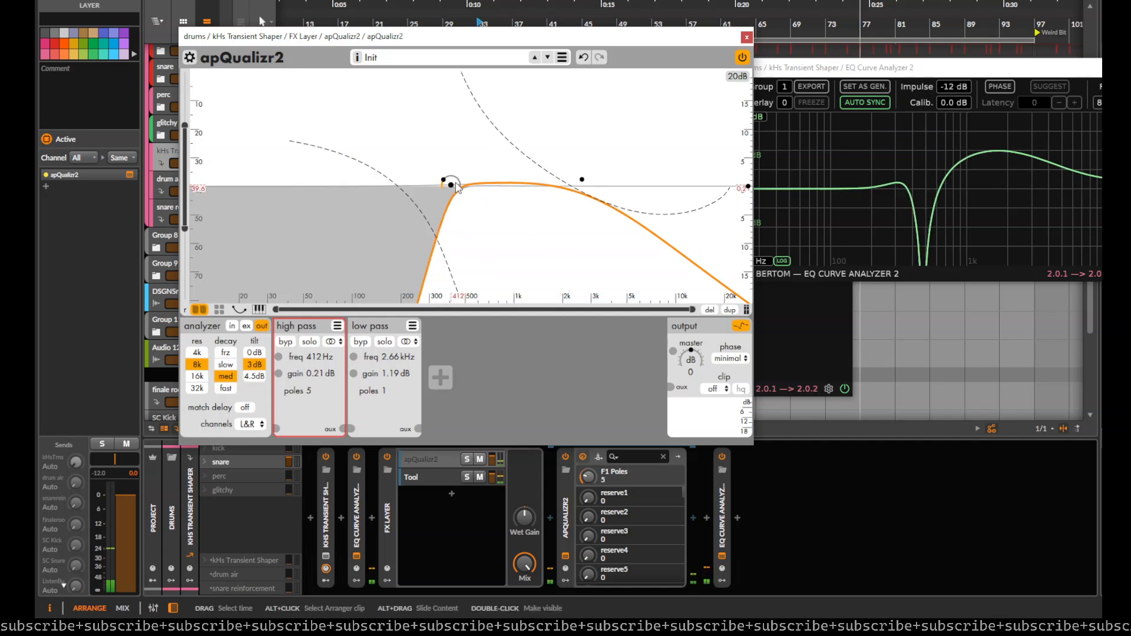
# Step: Lower the high-pass band's slope stepwise to 2 poles with its frequency at about 408 Hz
pyautogui.scroll(-1, 458, 187)
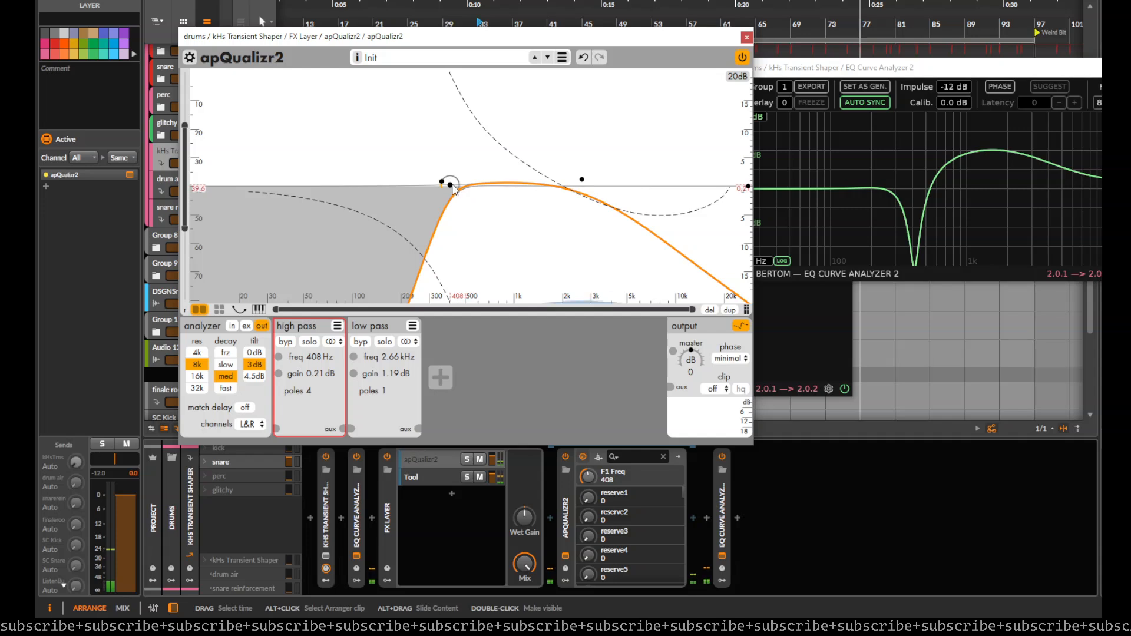
pyautogui.scroll(-1, 454, 190)
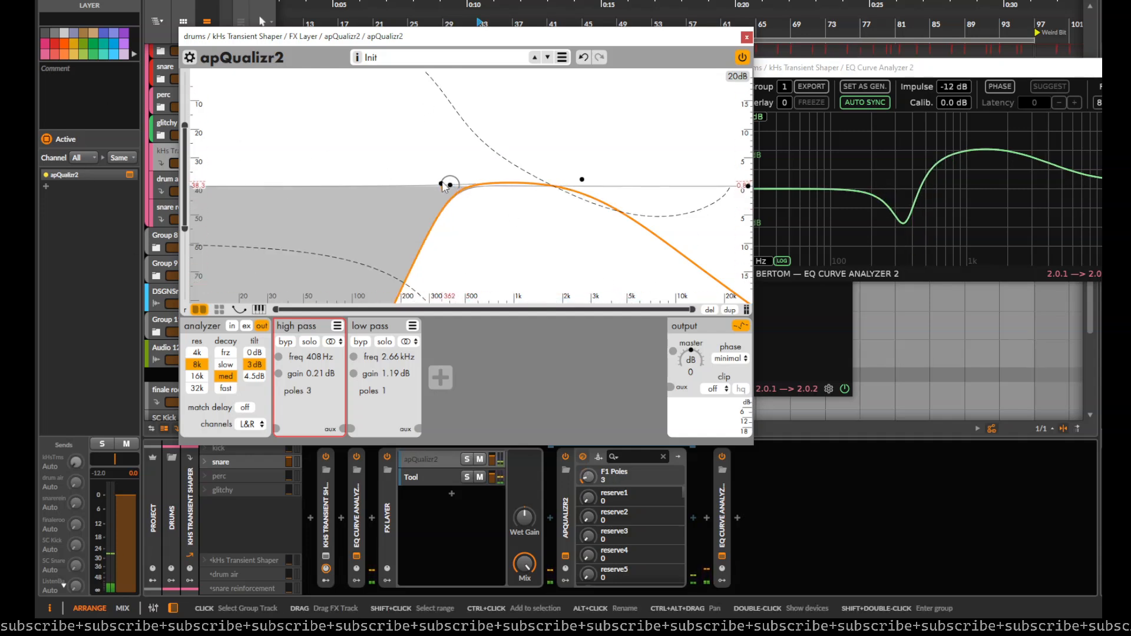
pyautogui.scroll(3, 172, 100)
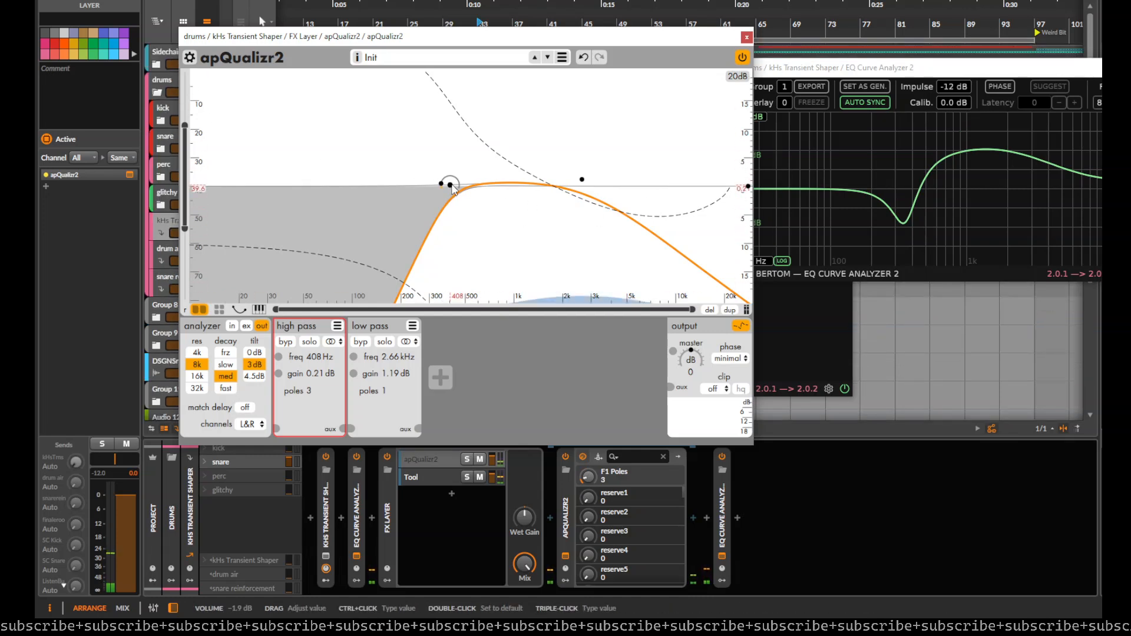
pyautogui.scroll(-1, 452, 187)
# Step: Switch to mixed phase and set the high pass to 467 Hz, 1.75 dB, 2 poles and the low pass to 4.01 kHz, 0.35 dB, 1 pole
pyautogui.click(741, 357)
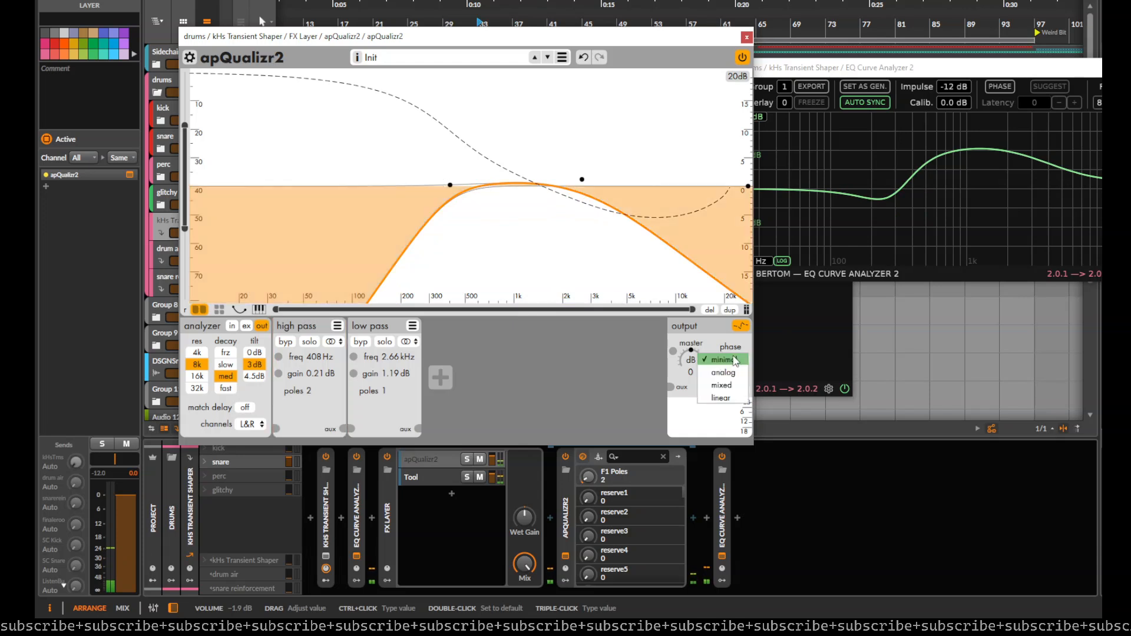
pyautogui.click(722, 385)
pyautogui.moveTo(452, 187)
pyautogui.mouseDown()
pyautogui.moveTo(473, 180)
pyautogui.moveTo(463, 179)
pyautogui.mouseUp()
pyautogui.scroll(1, 466, 178)
pyautogui.moveTo(581, 182); pyautogui.dragTo(612, 190)
pyautogui.scroll(1, 588, 170)
pyautogui.scroll(-1, 609, 186)
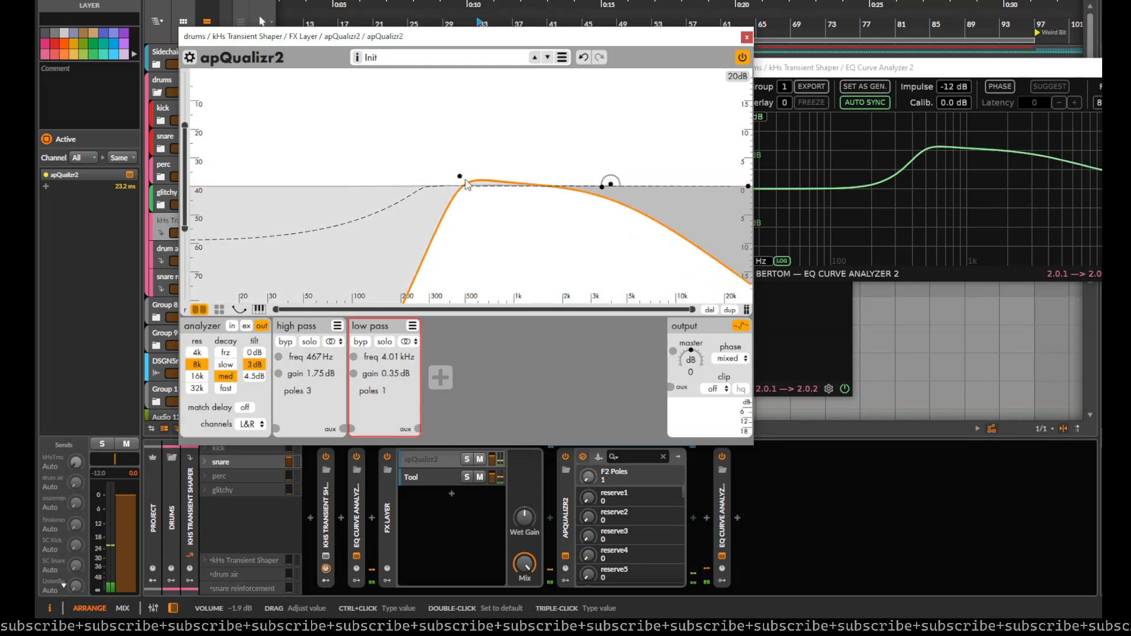
pyautogui.scroll(-1, 458, 176)
# Step: Restore minimal phase and set the high pass to 816 Hz, 0.91 dB, 1 pole and the low pass to 3.38 kHz, 1.19 dB
pyautogui.click(737, 359)
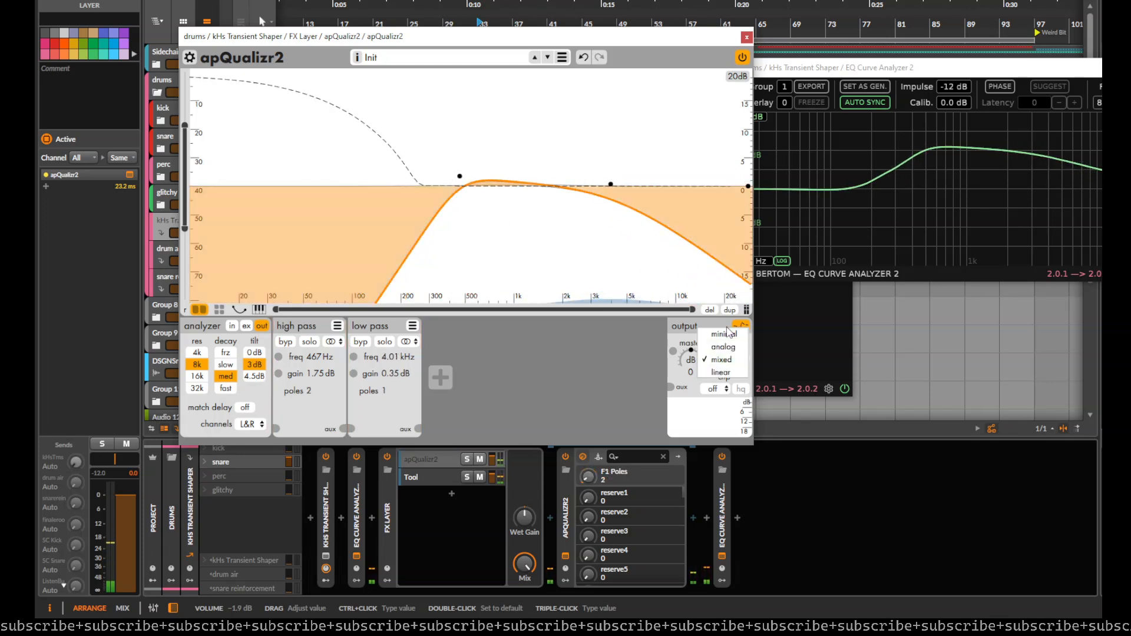
pyautogui.click(725, 335)
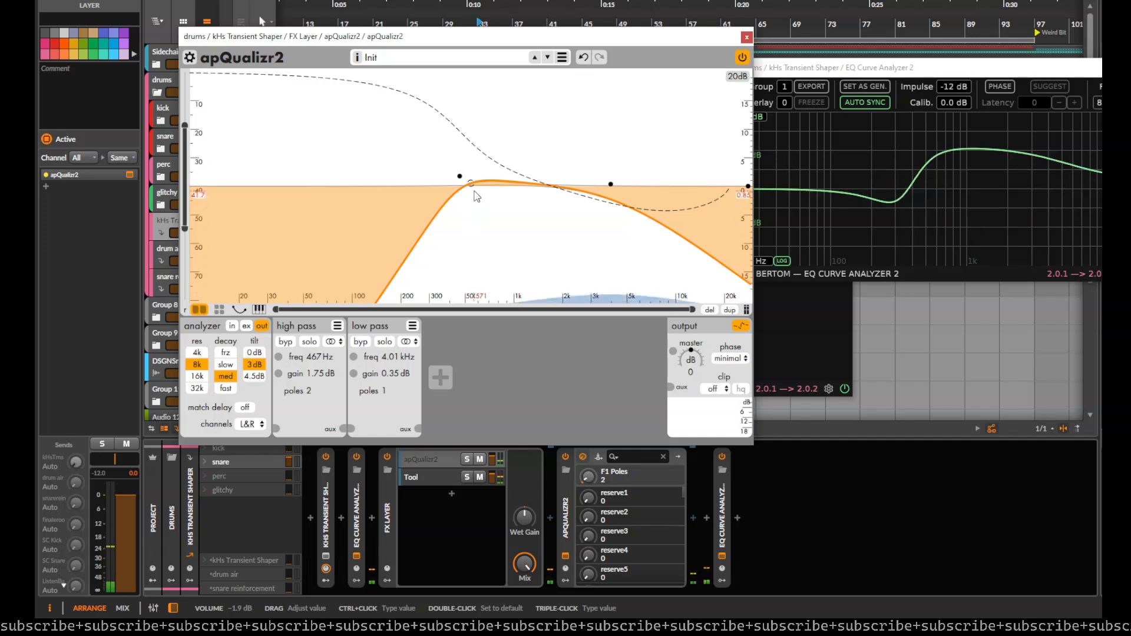
pyautogui.scroll(-1, 461, 177)
pyautogui.moveTo(461, 176); pyautogui.dragTo(499, 181)
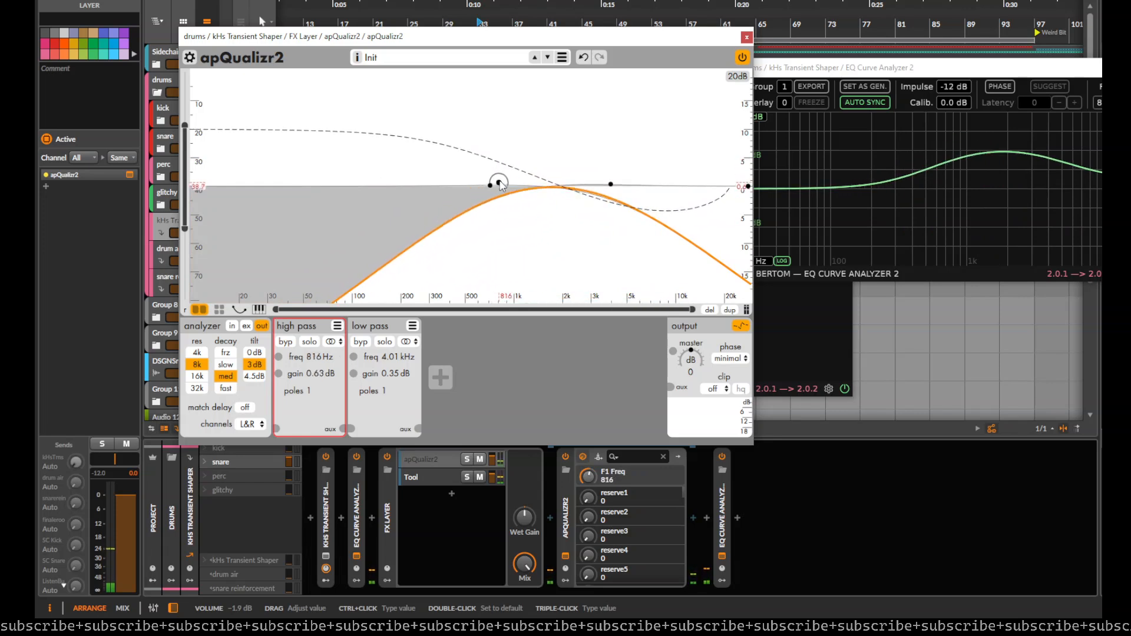
pyautogui.moveTo(610, 184)
pyautogui.mouseDown()
pyautogui.moveTo(576, 166)
pyautogui.moveTo(601, 181)
pyautogui.mouseUp()
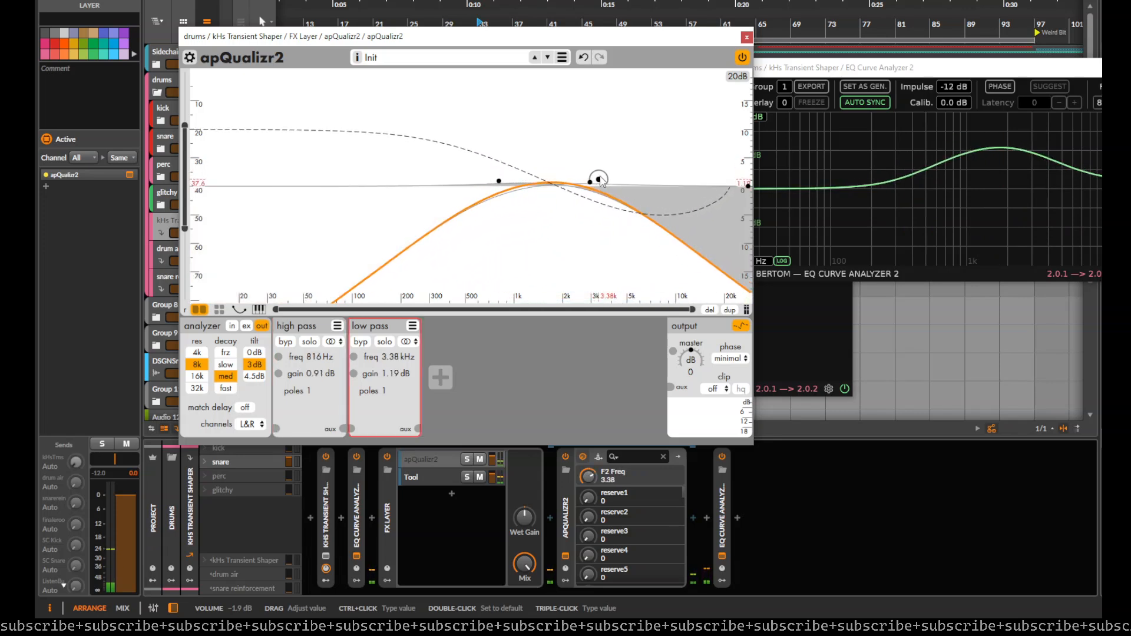
# Step: Move apQualizr2 out of the FX Layer to directly after the Transient Shaper, and delete the FX Layer and both curve analyzers
pyautogui.click(746, 38)
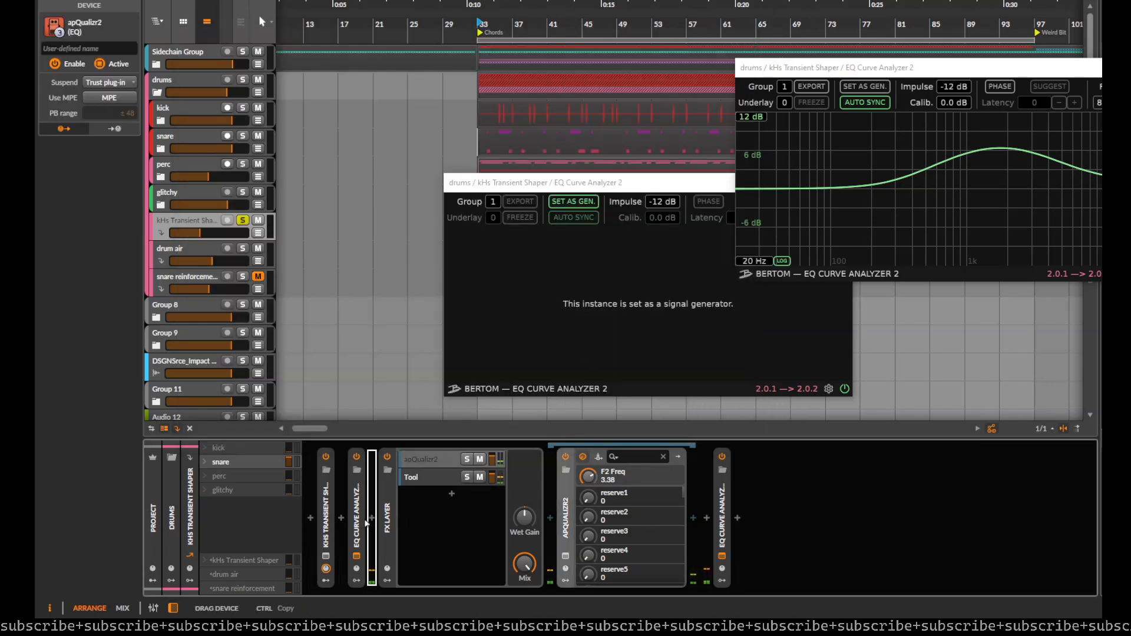
pyautogui.moveTo(342, 530); pyautogui.dragTo(341, 531)
pyautogui.click(725, 508)
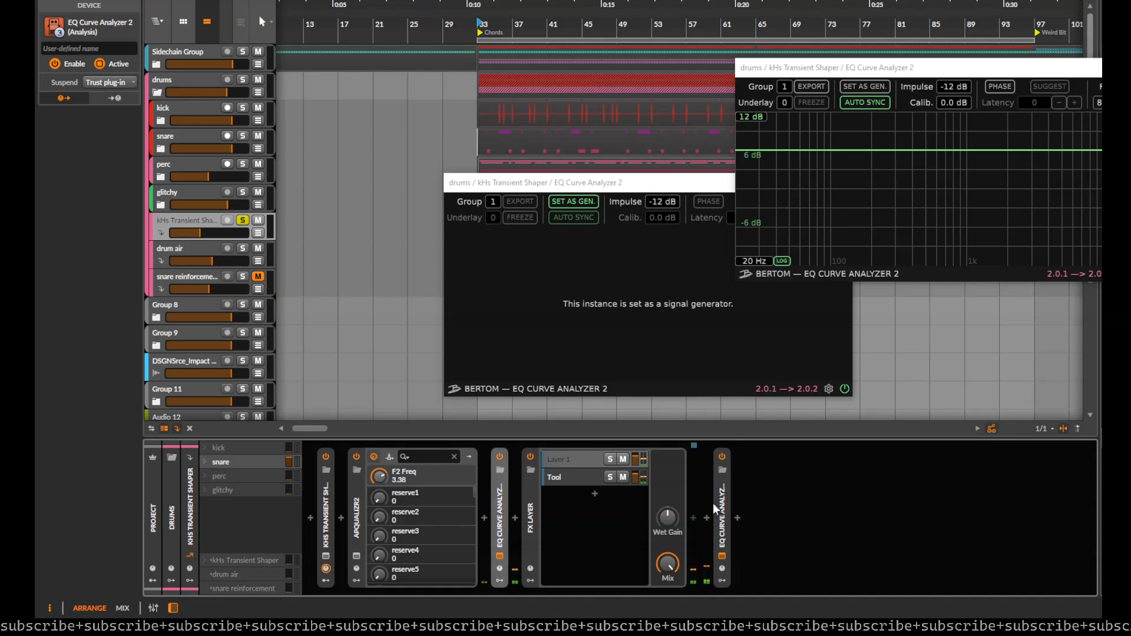
pyautogui.keyDown('shift'); pyautogui.click(723, 511); pyautogui.keyUp('shift')
pyautogui.press('Delete')
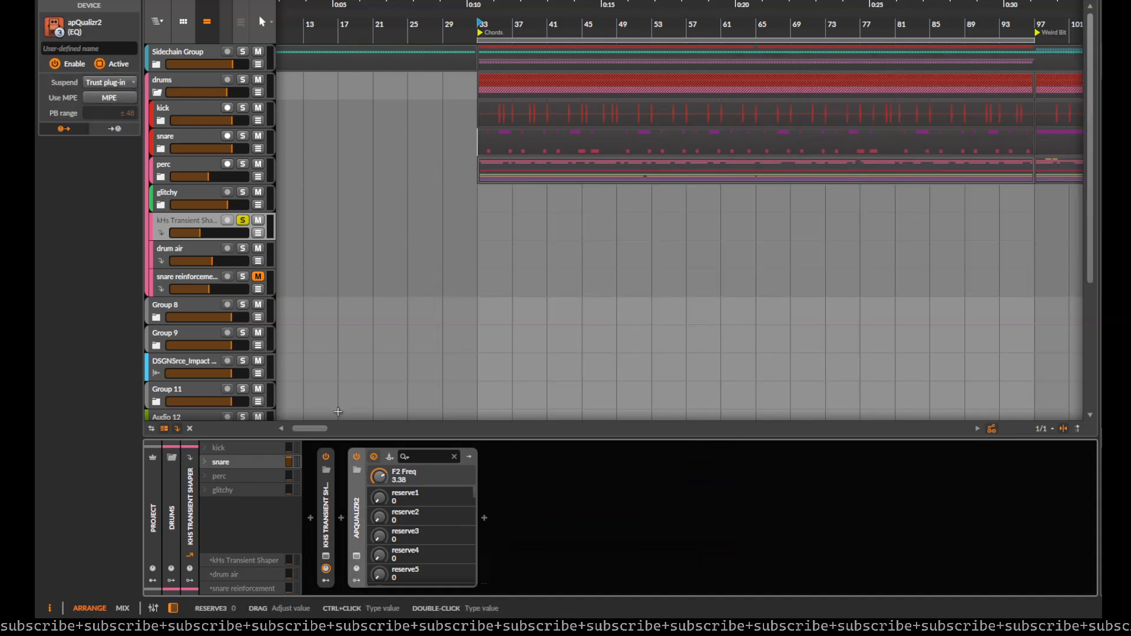
# Step: Play the soloed FX track, insert a Tool device after apQualizr2, and raise its Gain +-10 control to 100%
pyautogui.scroll(-3, 483, 197)
pyautogui.press('space')
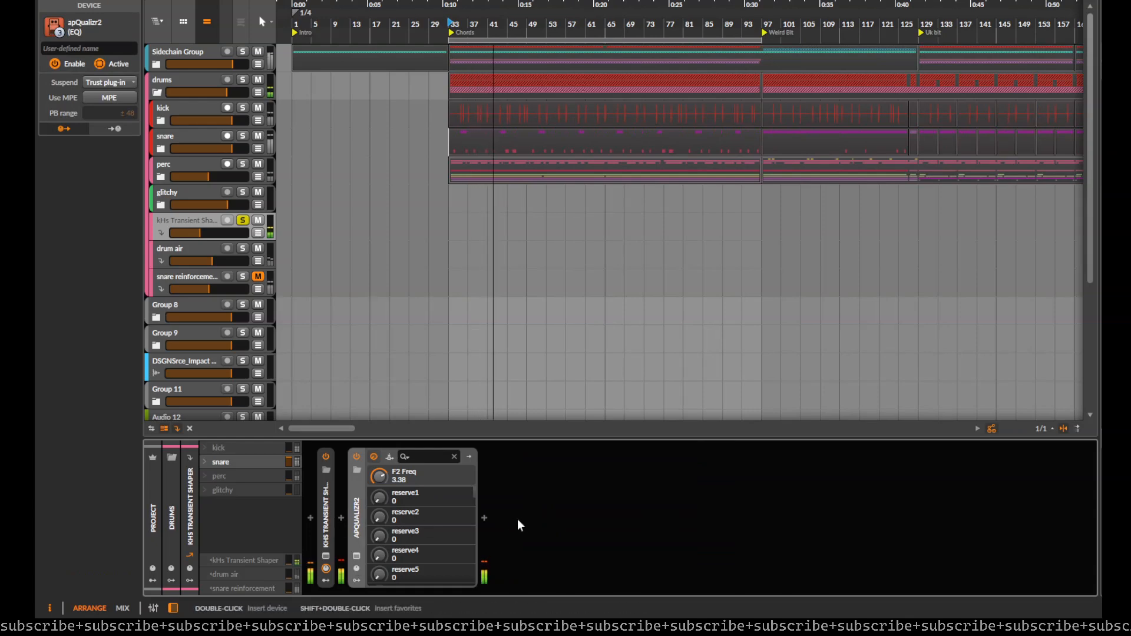
pyautogui.click(487, 517)
pyautogui.write('tool')
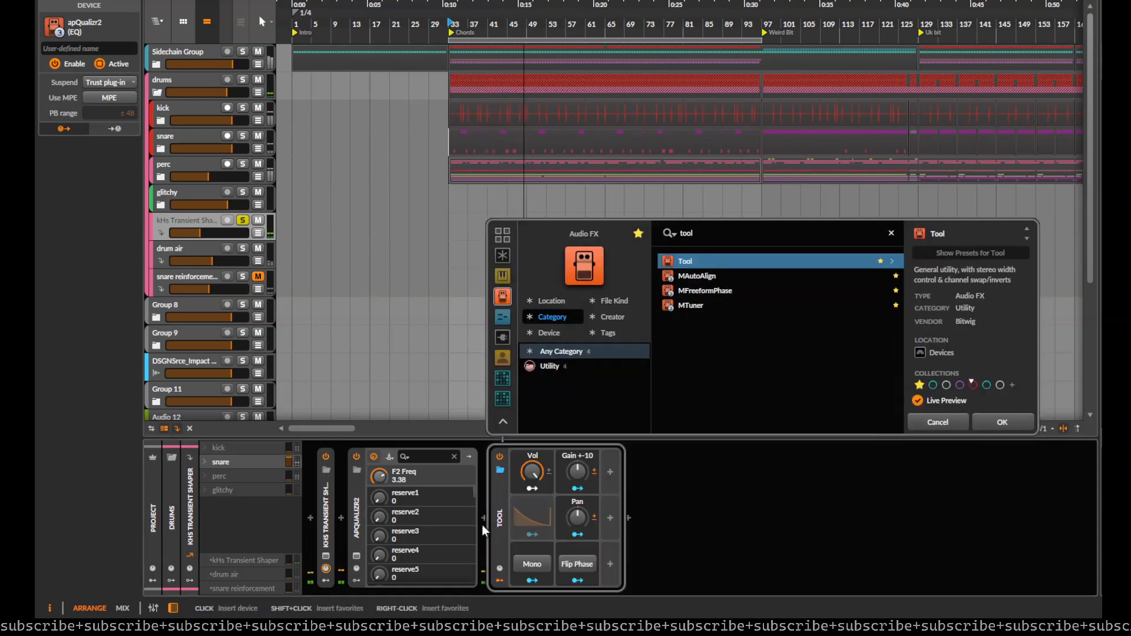
pyautogui.press('Return')
pyautogui.moveTo(578, 472); pyautogui.dragTo(577, 400)
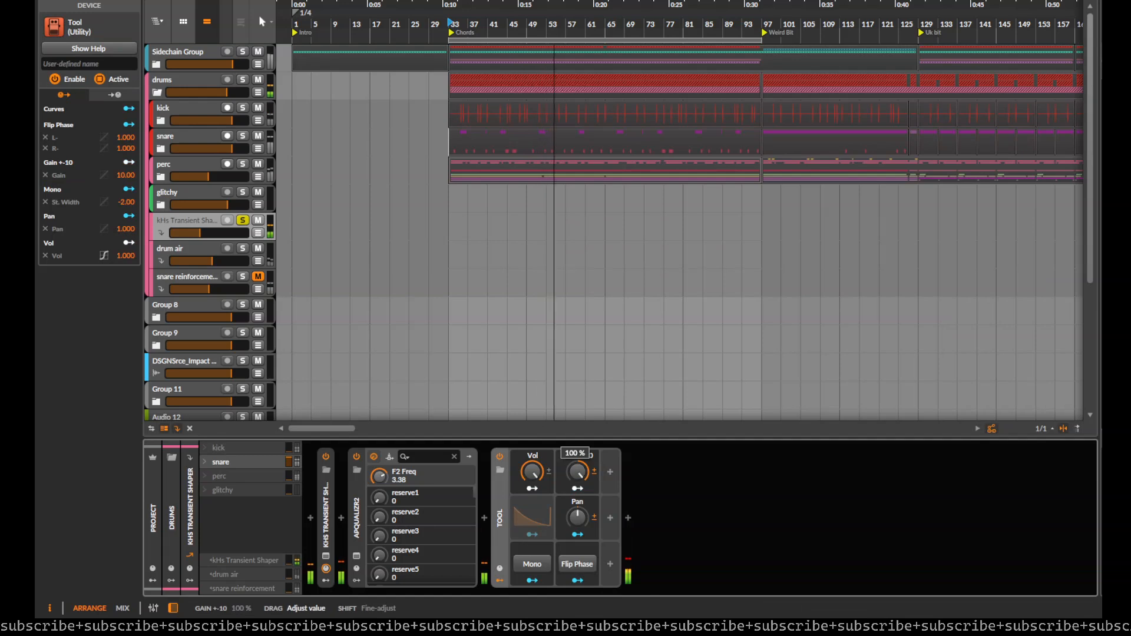
# Step: Retune apQualizr2's high pass to 542 Hz with 1.89 dB and low pass to 3.12 kHz with 1.05 dB, and collapse the device
pyautogui.click(357, 557)
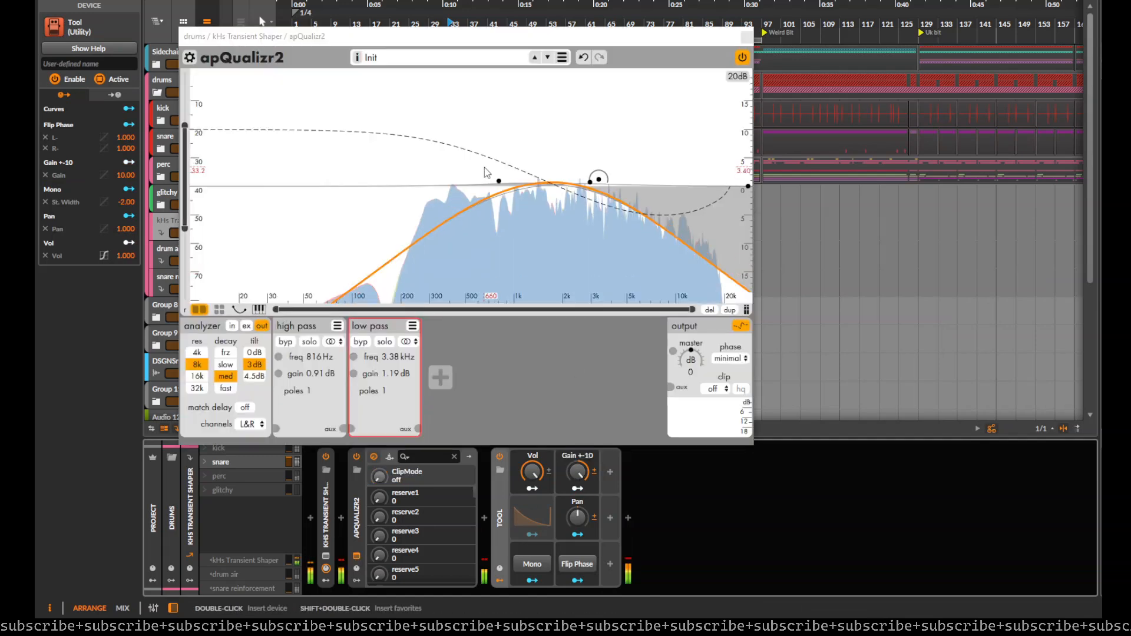
pyautogui.moveTo(501, 180); pyautogui.dragTo(474, 179)
pyautogui.moveTo(600, 181)
pyautogui.mouseDown()
pyautogui.moveTo(702, 180)
pyautogui.moveTo(598, 184)
pyautogui.mouseUp()
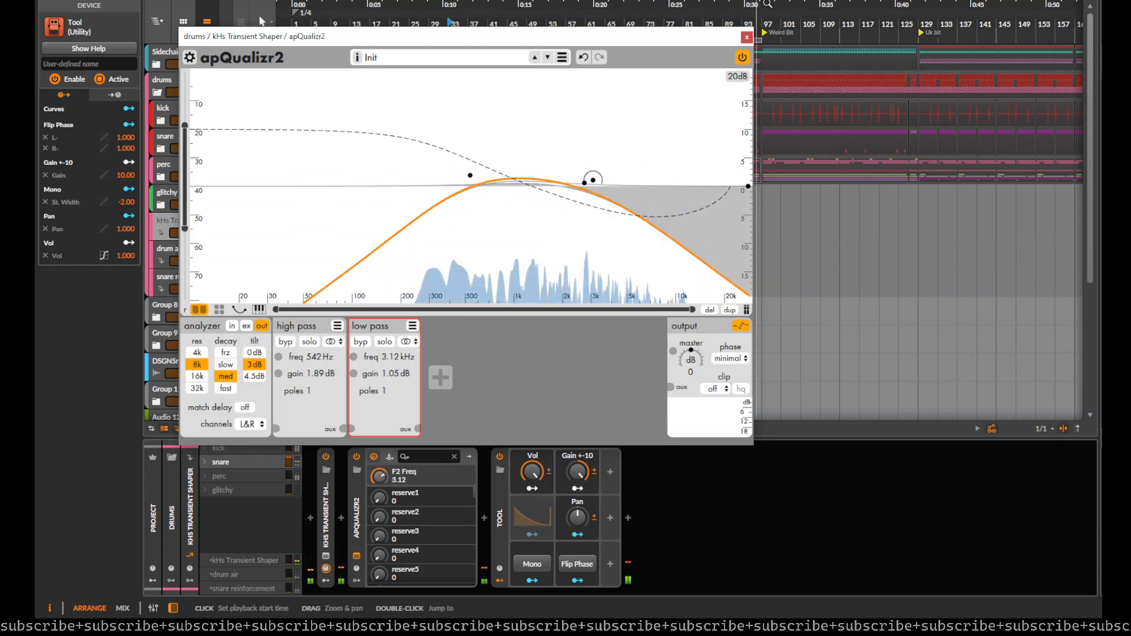
pyautogui.click(747, 36)
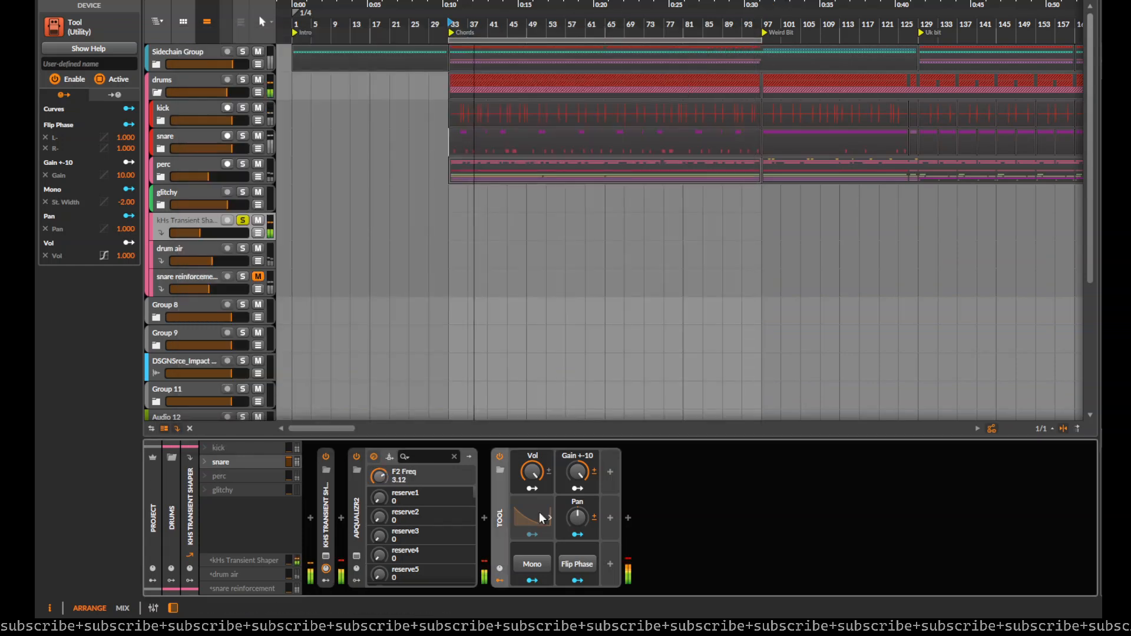
pyautogui.click(500, 502)
pyautogui.doubleClick(360, 511)
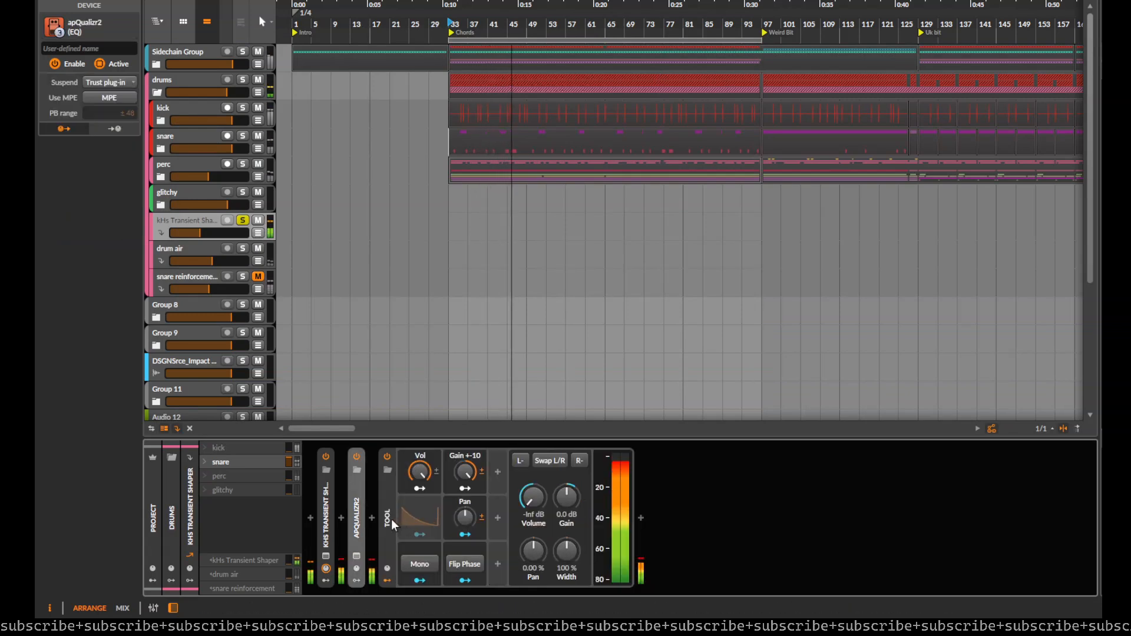
# Step: Collapse the Tool device and insert a Saturator directly after it
pyautogui.doubleClick(386, 528)
pyautogui.click(387, 581)
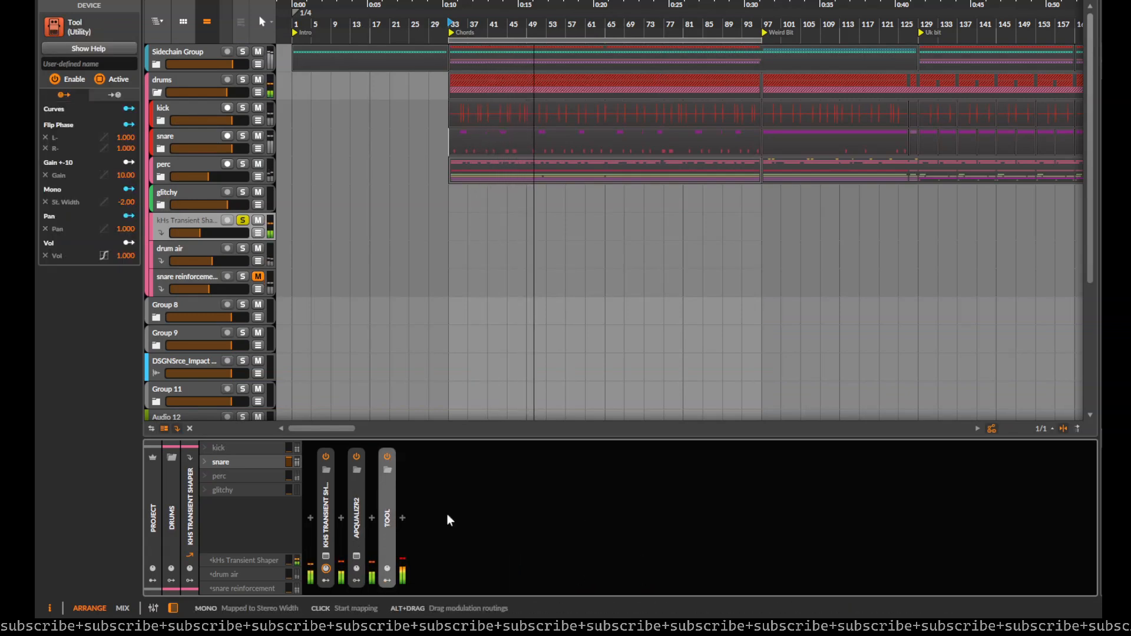
pyautogui.click(403, 518)
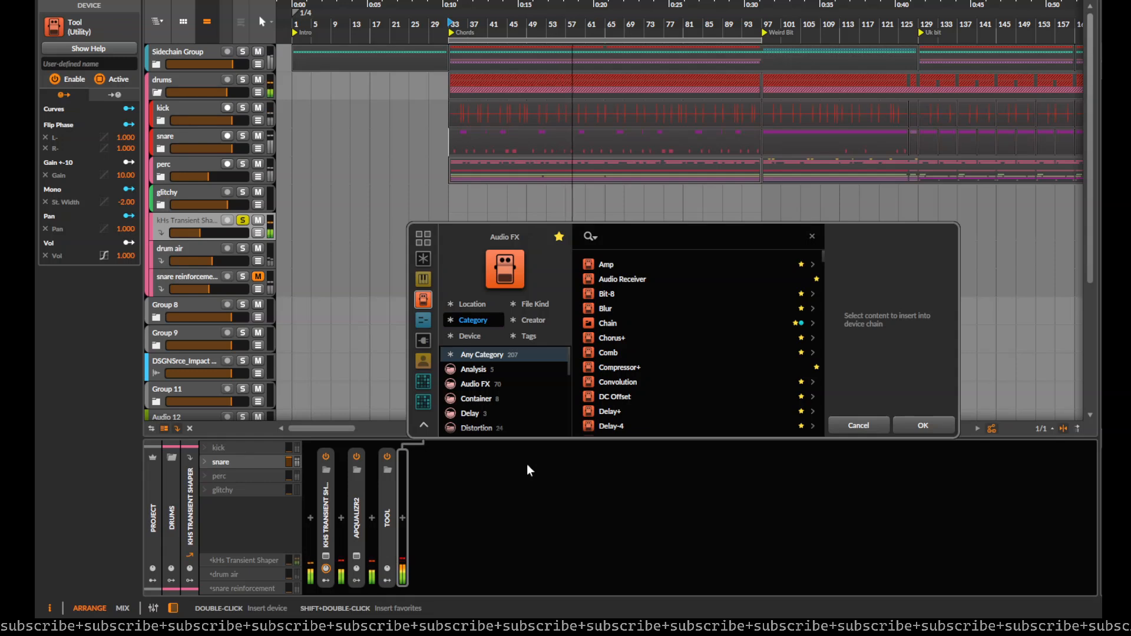
pyautogui.write('satu')
pyautogui.press('Down')
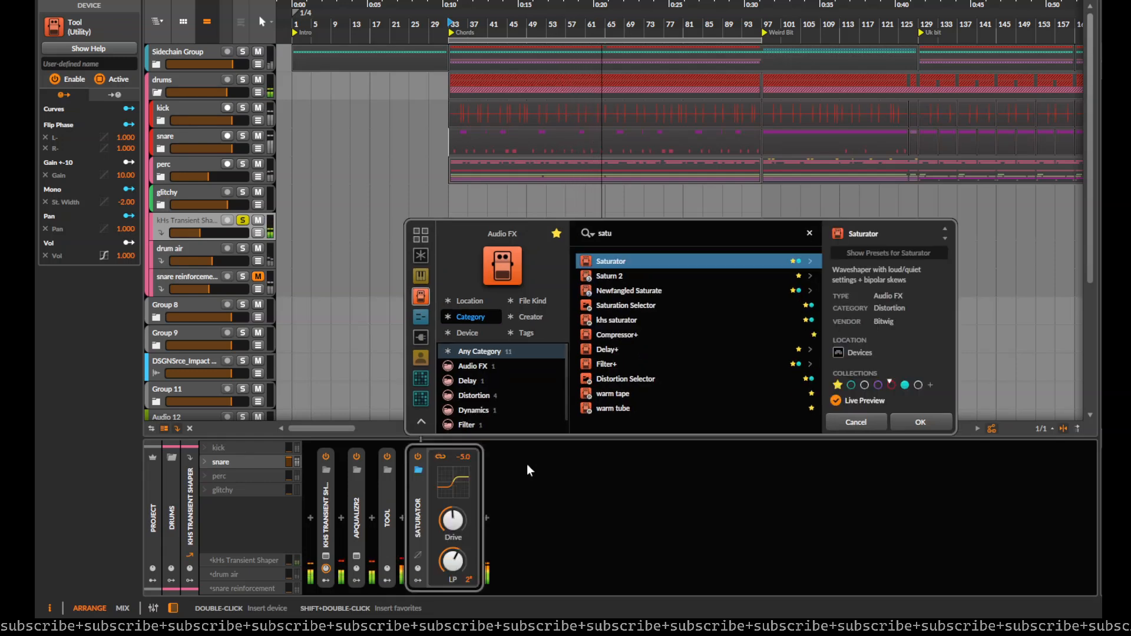
pyautogui.press('Return')
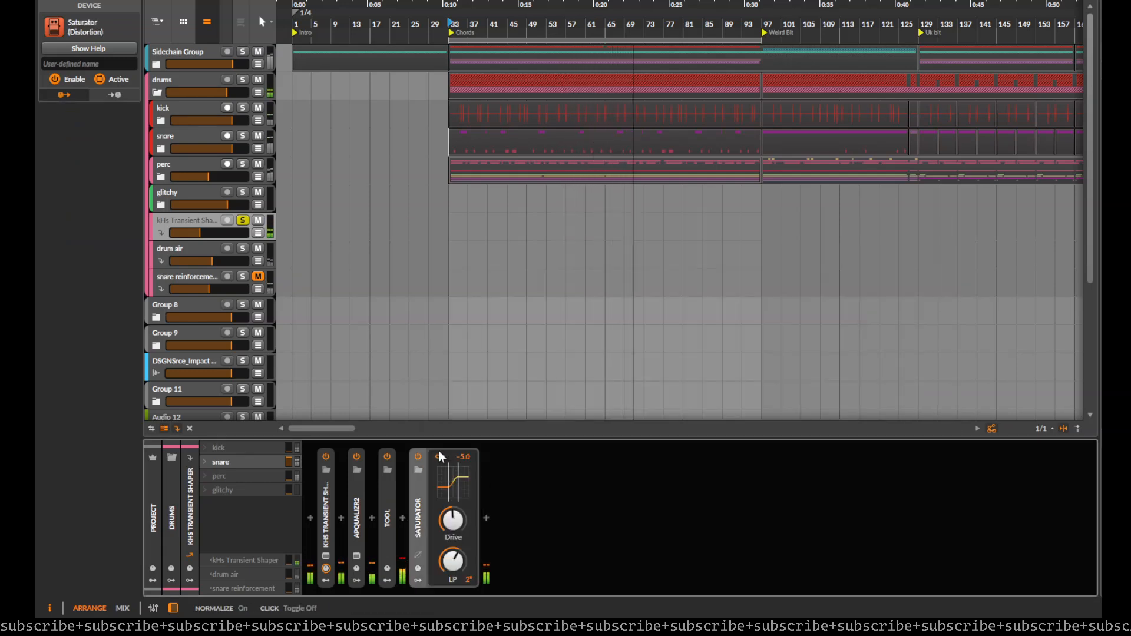
# Step: Turn off the Saturator's normalization, reset Drive to 0.0 dB, and set the Quiet threshold to -9.1 dB with a -400% ratio in its expanded curve settings
pyautogui.doubleClick(419, 503)
pyautogui.doubleClick(413, 505)
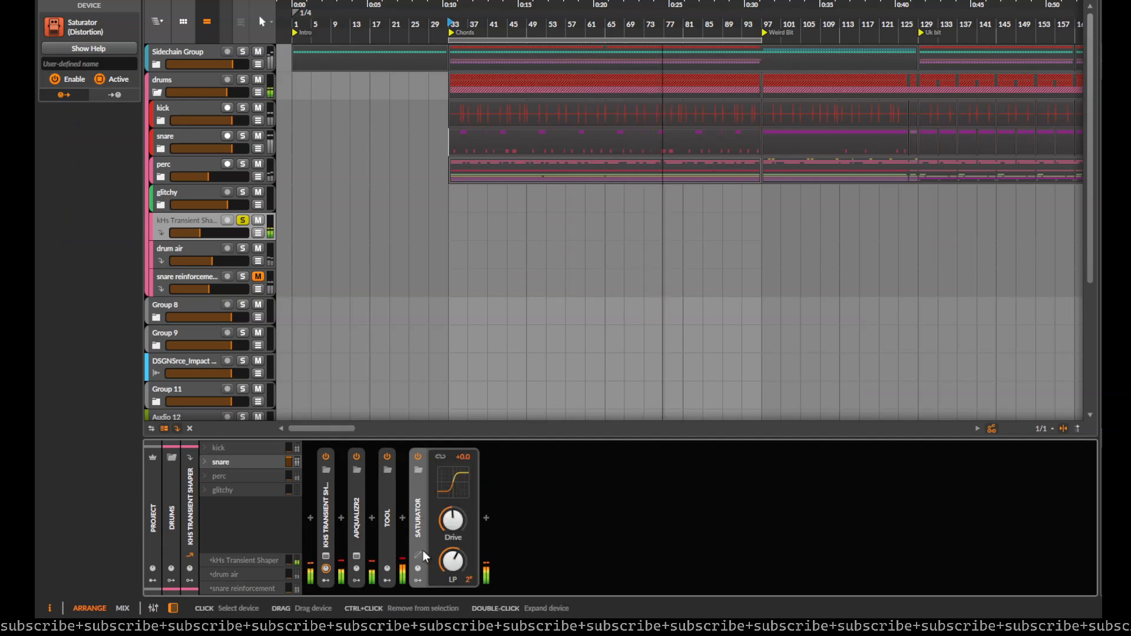
pyautogui.click(420, 554)
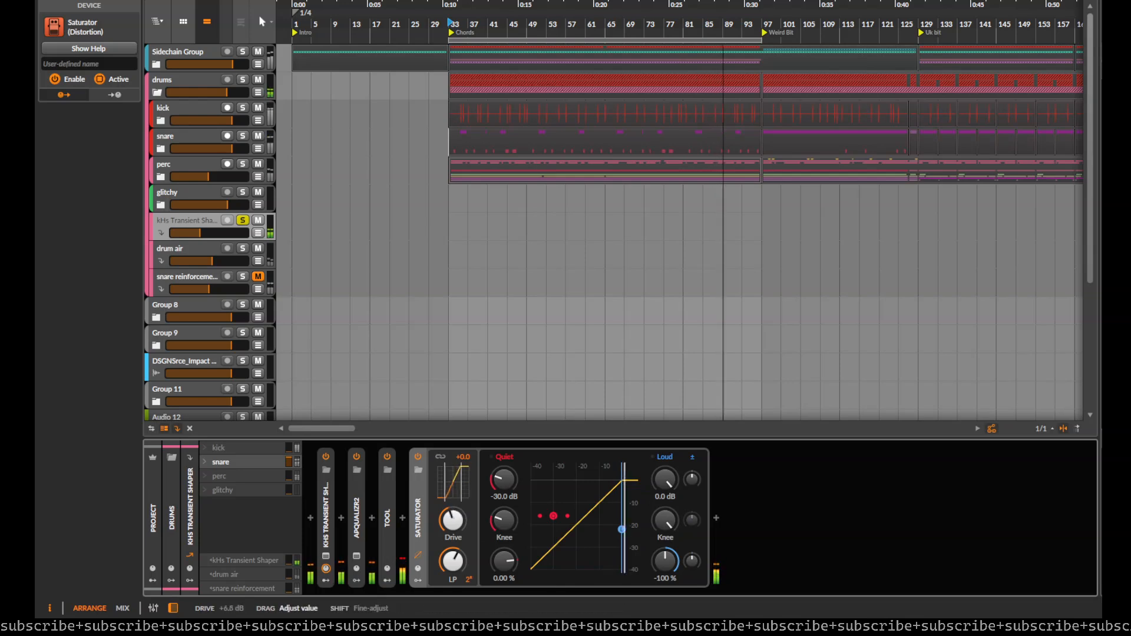
pyautogui.doubleClick(459, 520)
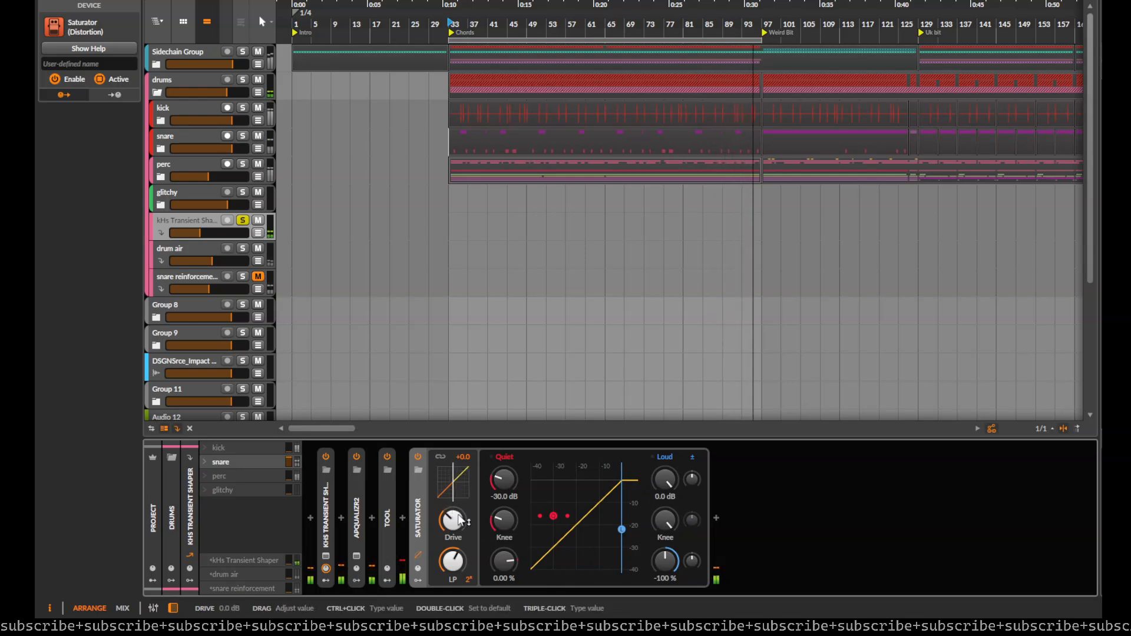
pyautogui.moveTo(504, 561); pyautogui.dragTo(503, 634)
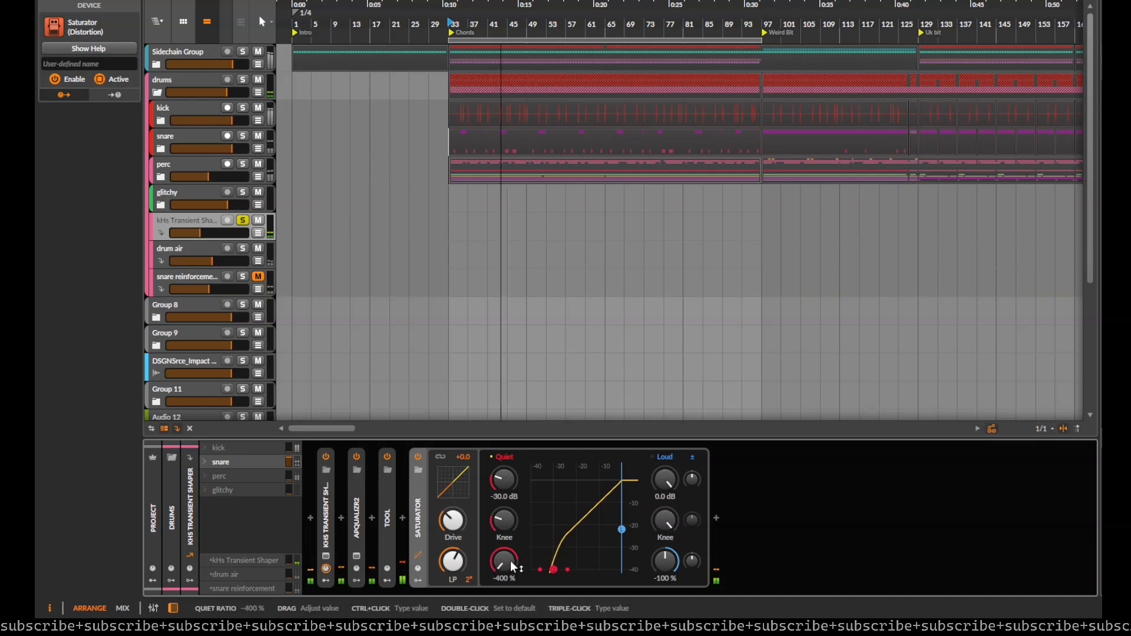
pyautogui.moveTo(504, 479); pyautogui.dragTo(504, 414)
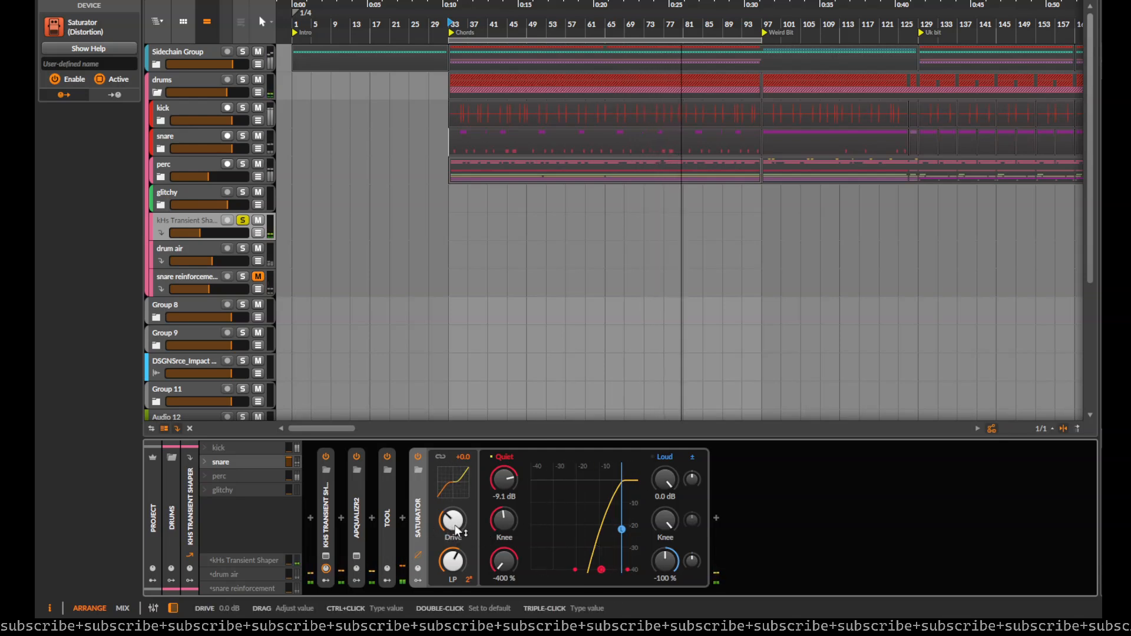
# Step: Move the Tool device after the Saturator and raise its gain, switch the Saturator's low-pass filter off, and collapse the Tool
pyautogui.moveTo(390, 511); pyautogui.dragTo(716, 534)
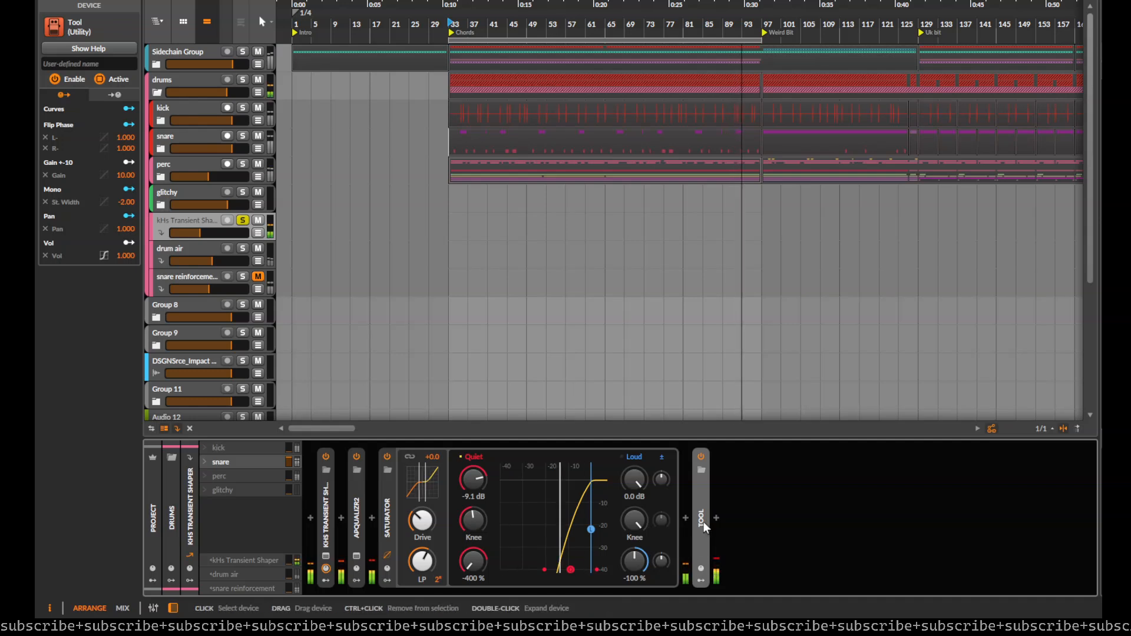
pyautogui.doubleClick(702, 521)
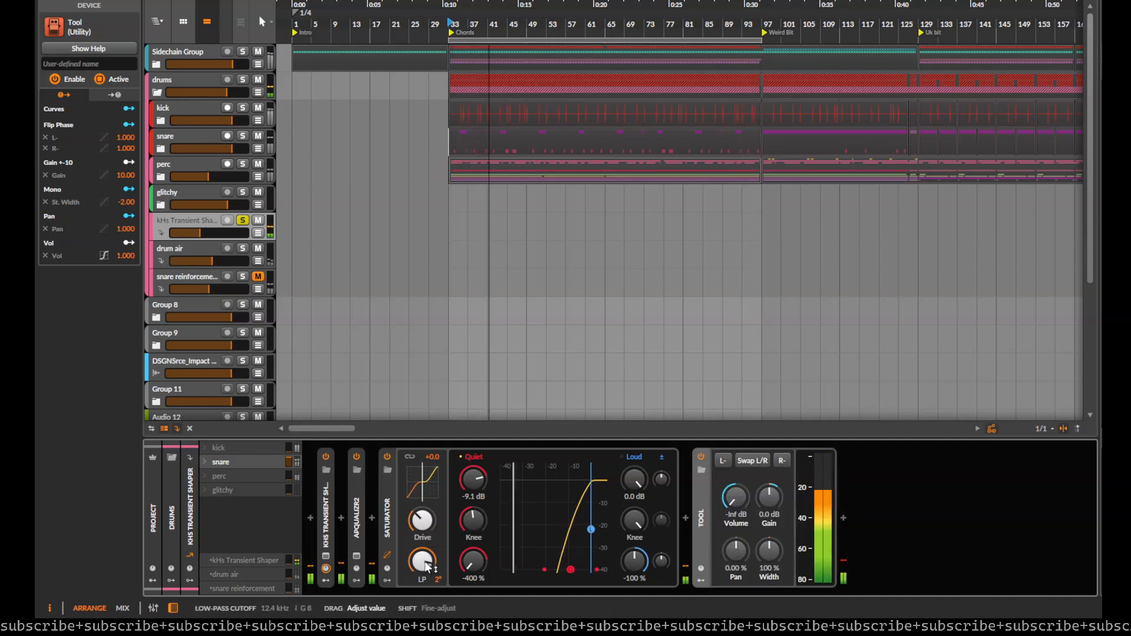
pyautogui.moveTo(437, 580); pyautogui.dragTo(437, 591)
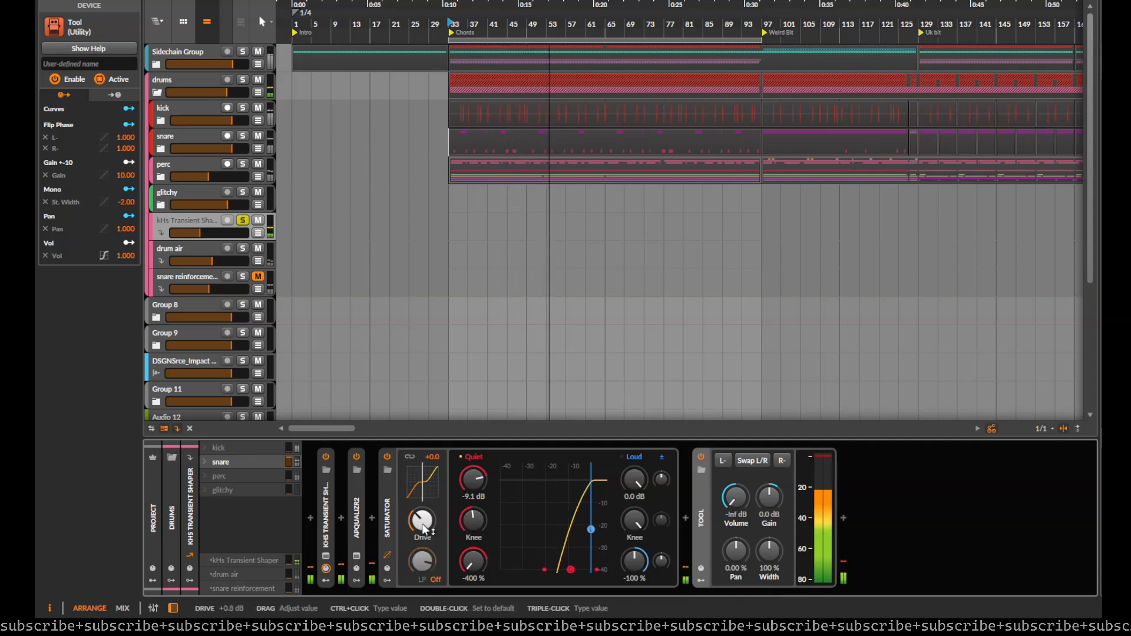
pyautogui.moveTo(769, 498); pyautogui.dragTo(769, 465)
pyautogui.click(699, 515)
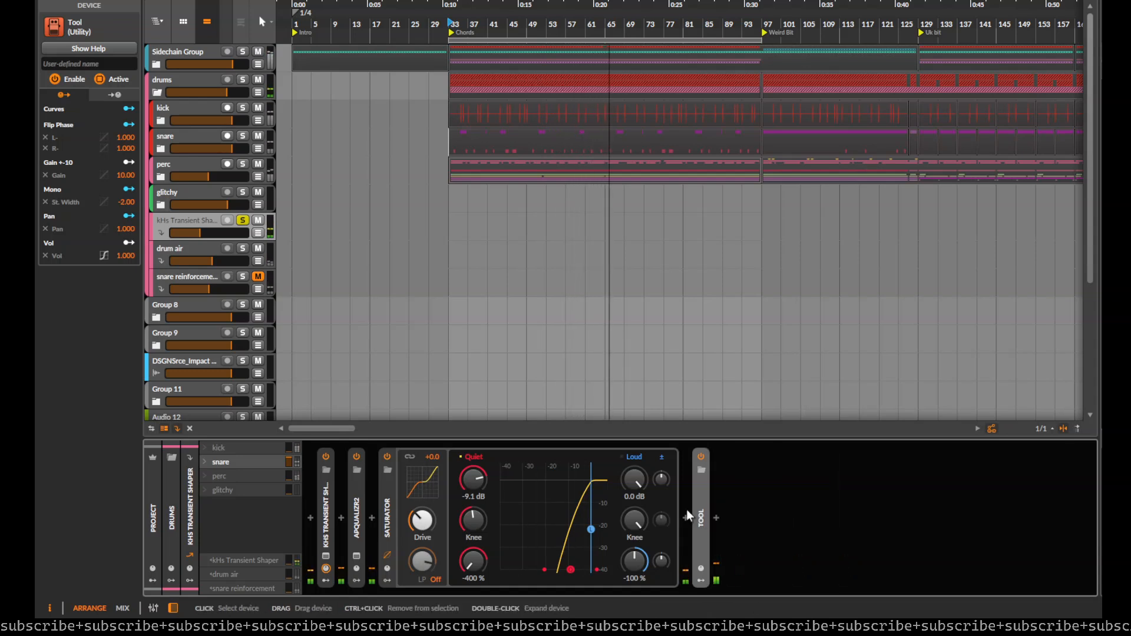
# Step: Solo the snare and set the kHs Transient Shaper FX track's volume to about -17.5 dB while checking the master waveform in PsyScope Pro
pyautogui.click(242, 135)
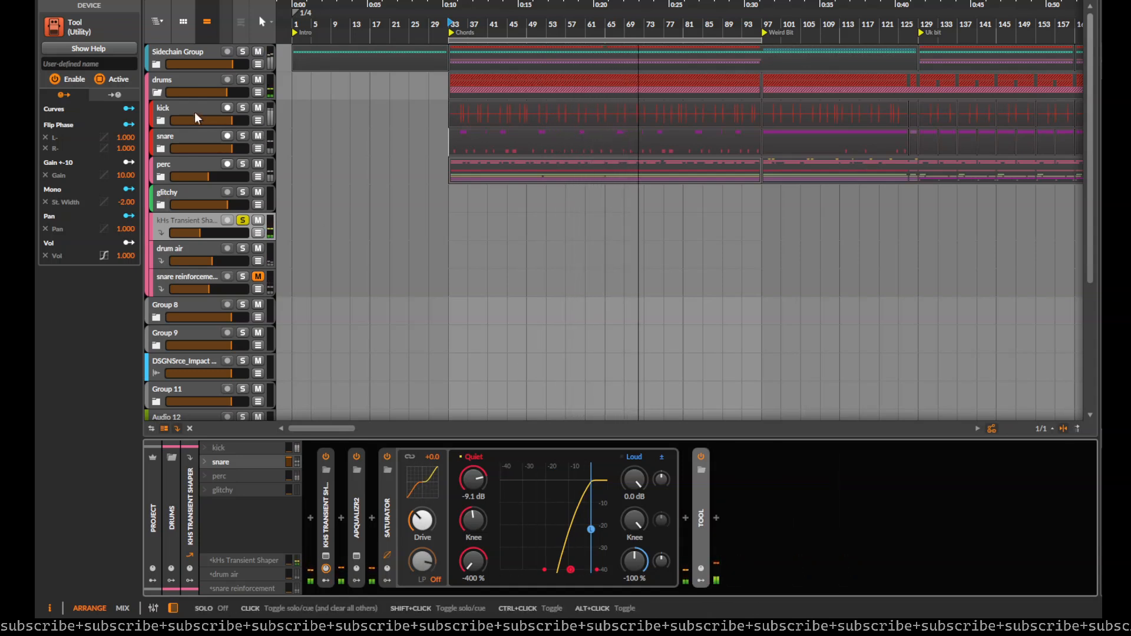
pyautogui.click(189, 82)
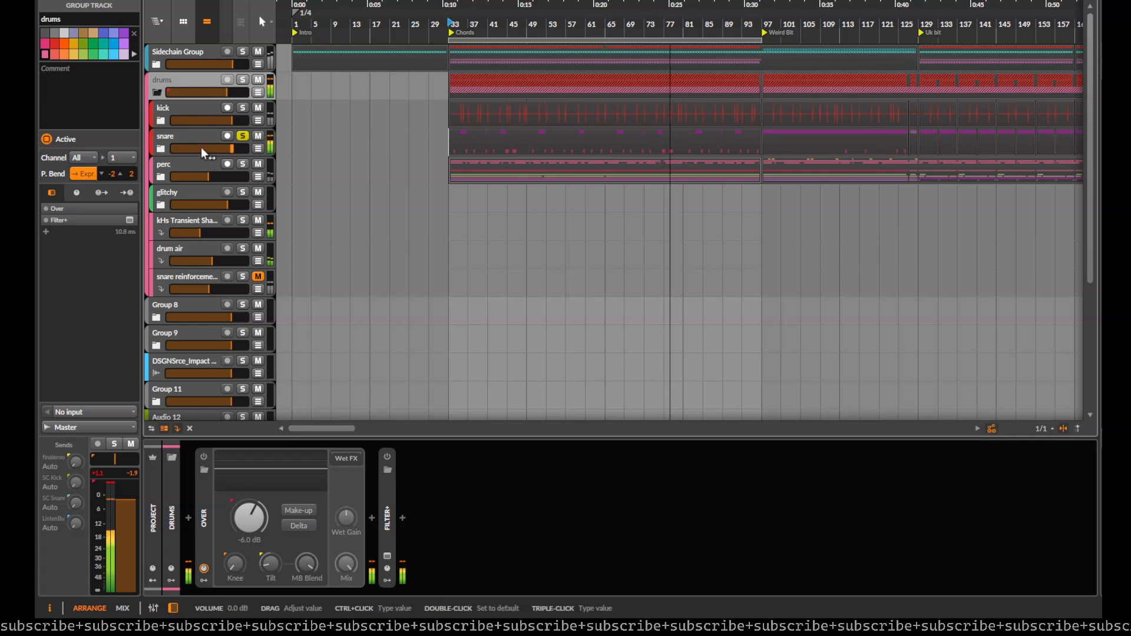
pyautogui.click(199, 219)
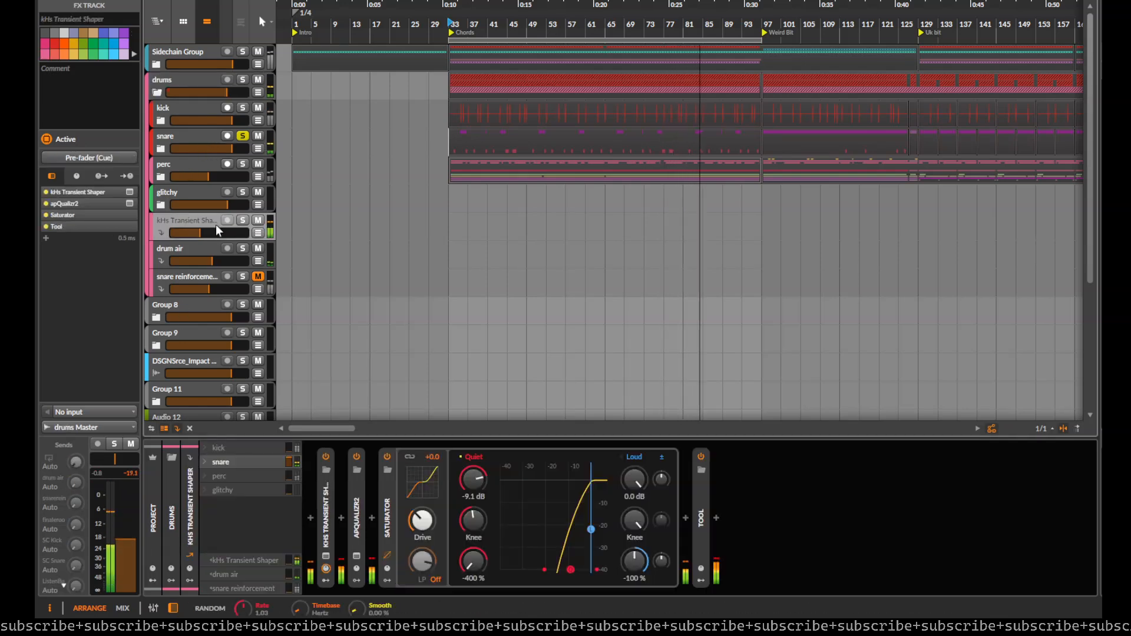
pyautogui.press('F12')
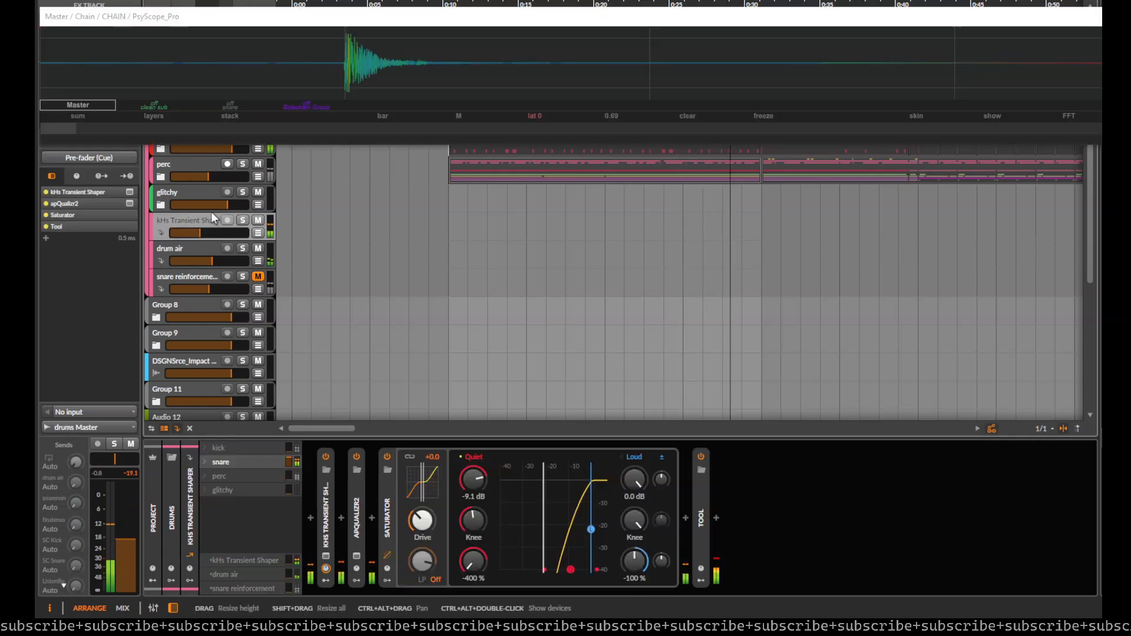
pyautogui.moveTo(215, 231)
pyautogui.mouseDown()
pyautogui.moveTo(177, 233)
pyautogui.moveTo(218, 232)
pyautogui.moveTo(202, 231)
pyautogui.mouseUp()
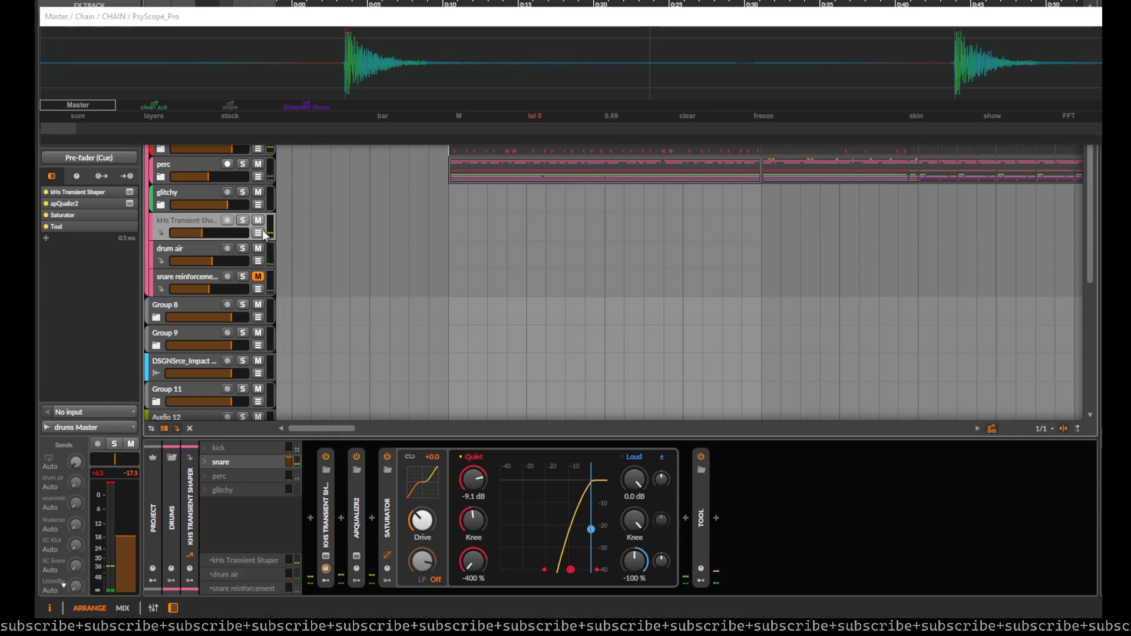
pyautogui.click(1101, 16)
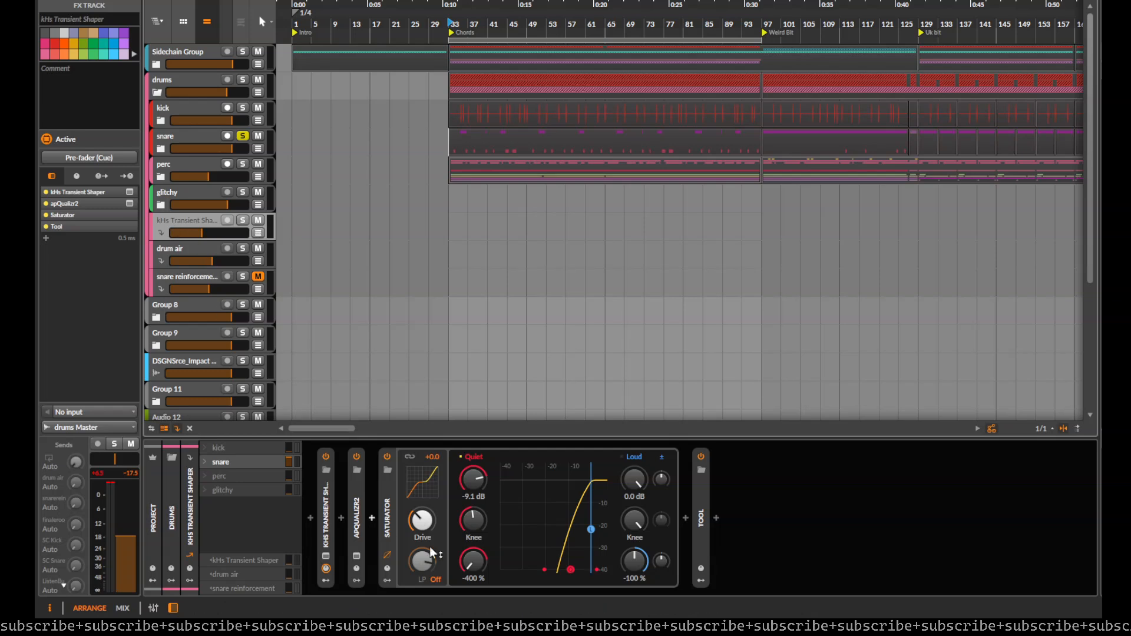
# Step: Lower the frequency and gain of apQualizr2's low pass on the FX track, and close the plug-in window
pyautogui.click(359, 525)
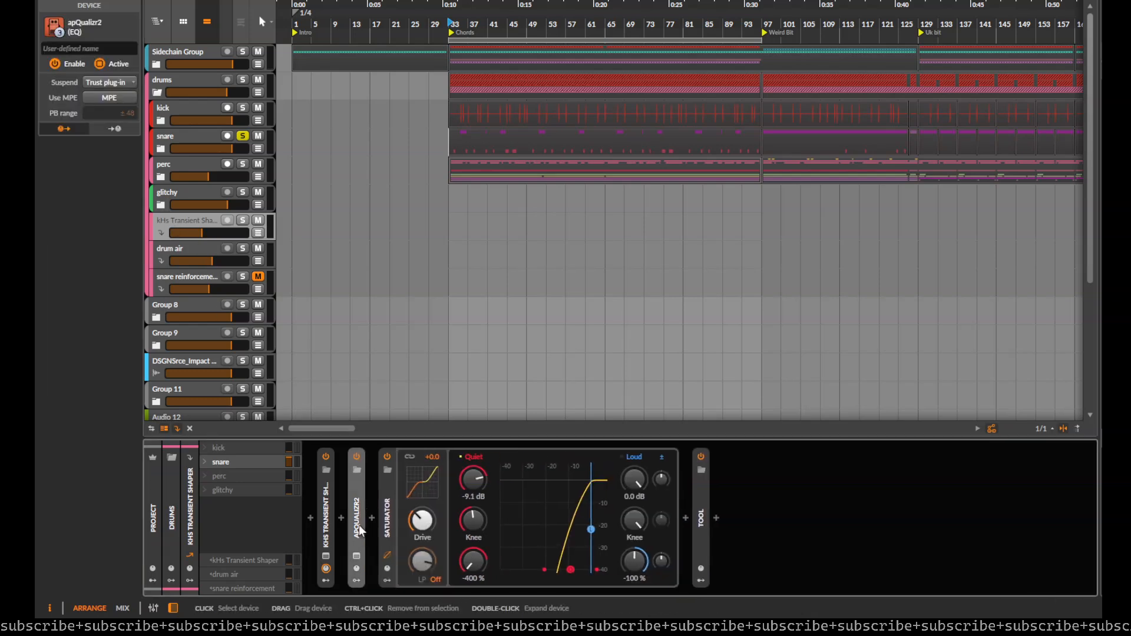
pyautogui.click(356, 554)
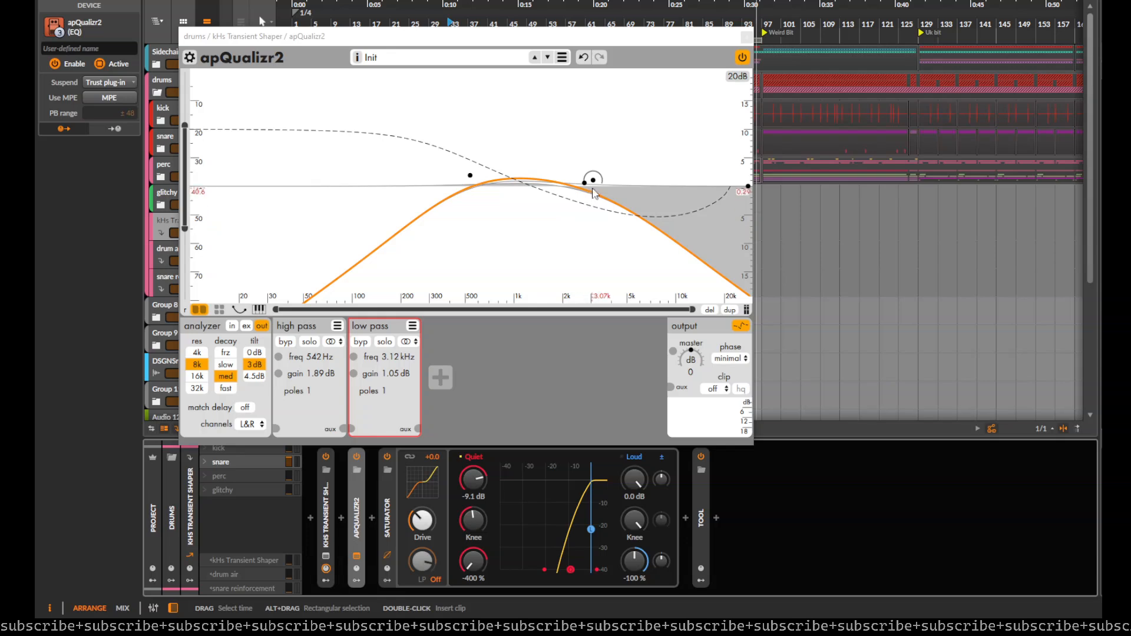
pyautogui.moveTo(591, 183); pyautogui.dragTo(495, 205)
pyautogui.click(747, 39)
# Step: Solo the kHs Transient Shaper FX track and start playback from the Chords section
pyautogui.scroll(-2, 624, 171)
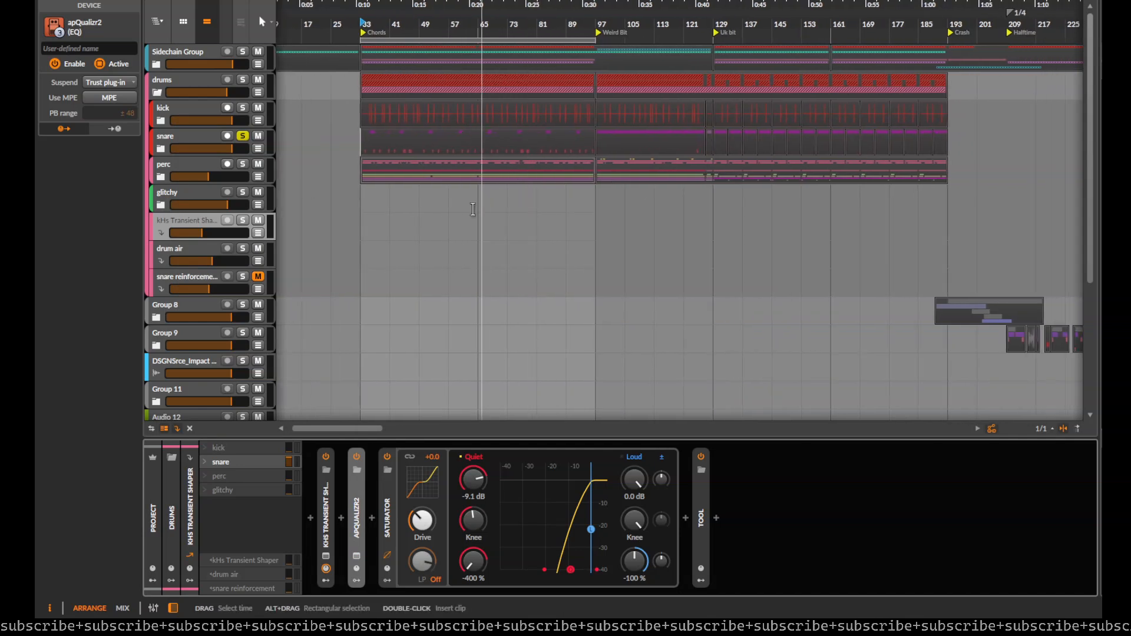
pyautogui.click(242, 220)
pyautogui.scroll(4, 314, 153)
pyautogui.press('space')
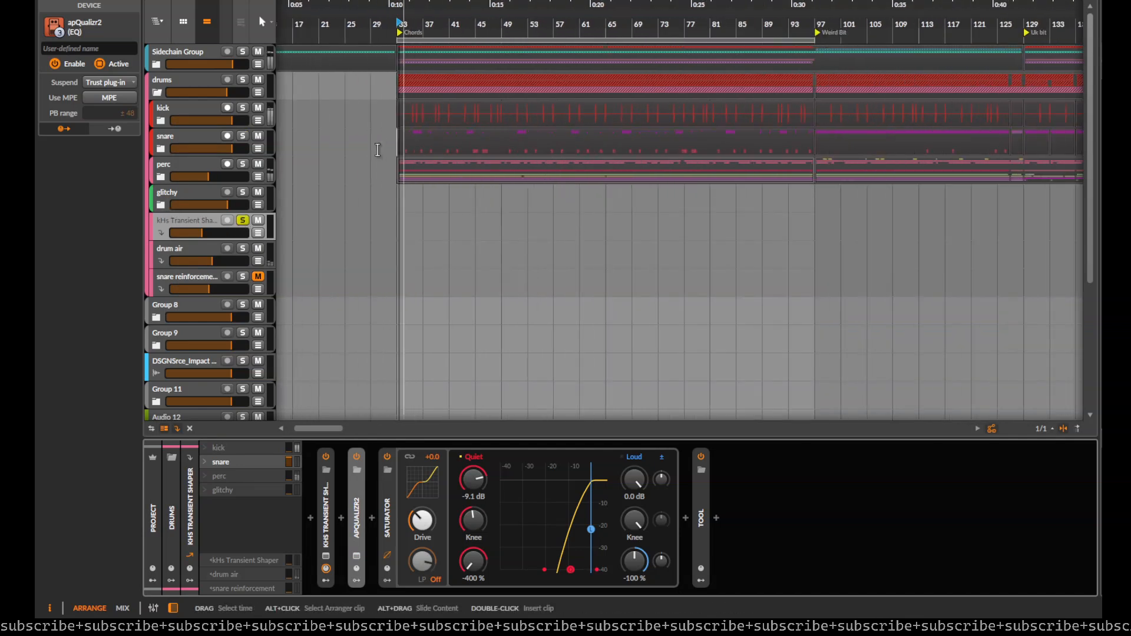
# Step: Expand the perc group, examine the clips and devices of its Audio 2 track, and collapse the group
pyautogui.click(171, 169)
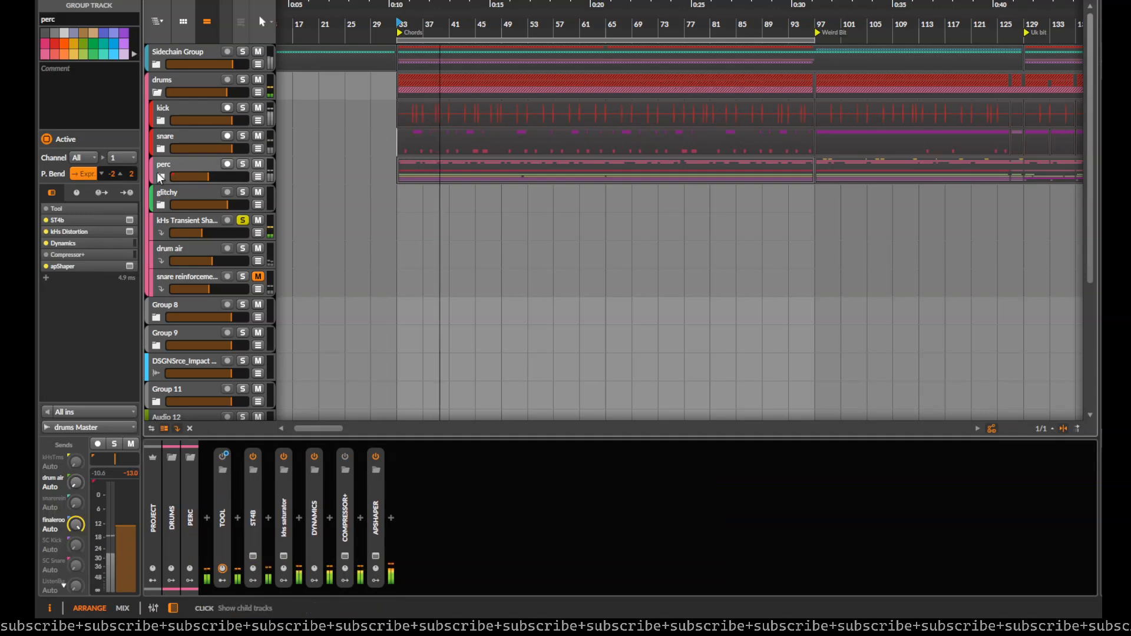
pyautogui.click(161, 177)
pyautogui.scroll(-4, 210, 186)
pyautogui.scroll(4, 399, 171)
pyautogui.moveTo(403, 135); pyautogui.dragTo(397, 259)
pyautogui.moveTo(493, 136); pyautogui.dragTo(484, 219)
pyautogui.click(192, 202)
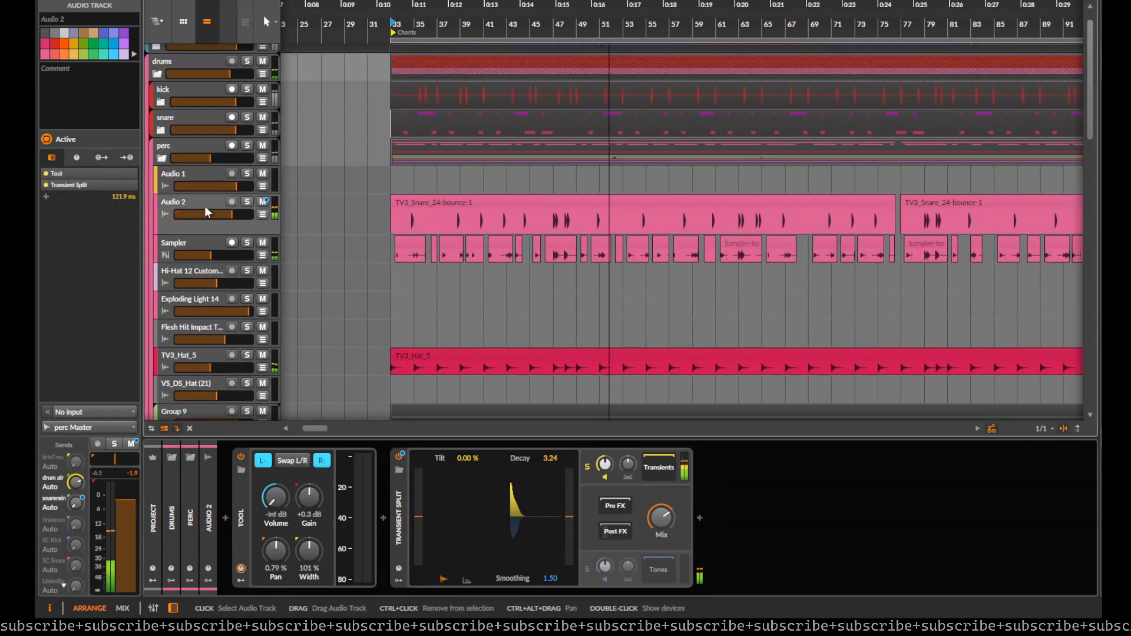
pyautogui.click(161, 158)
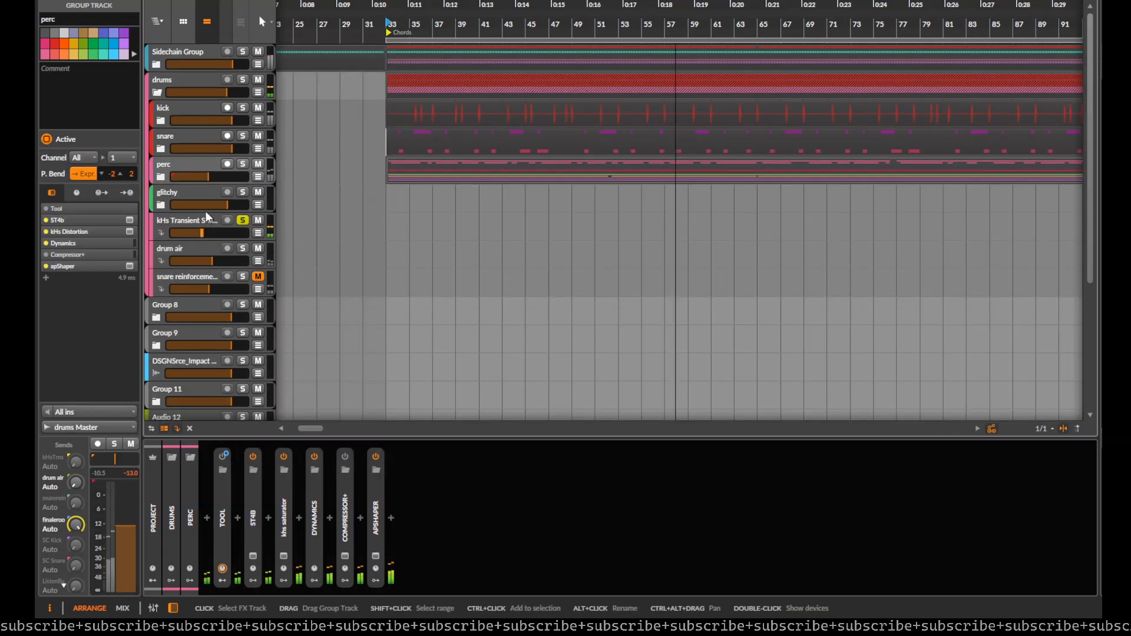
# Step: Expand the perc group's individual tracks in the source list of the kHs Transient Shaper FX track
pyautogui.click(183, 218)
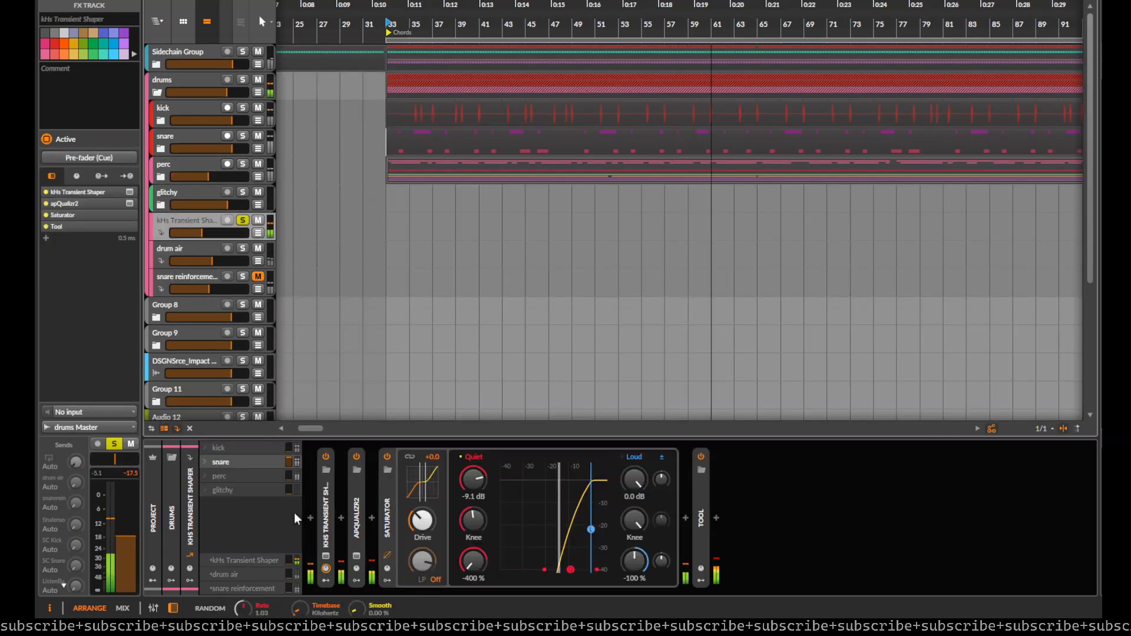
pyautogui.click(205, 476)
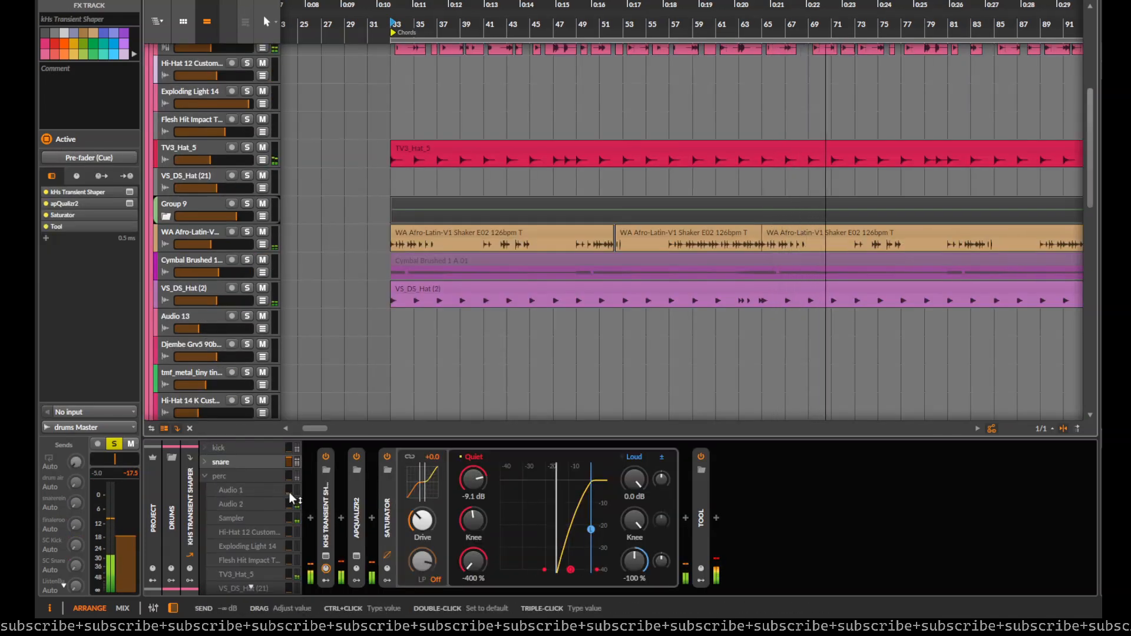
# Step: Look through the perc group's clips for transient sources, including the first TV3_Snare_24-bounce-1 clip on Audio 2
pyautogui.scroll(-5, 501, 378)
pyautogui.moveTo(557, 320); pyautogui.dragTo(372, 294)
pyautogui.scroll(-3, 531, 253)
pyautogui.moveTo(488, 242); pyautogui.dragTo(568, 258)
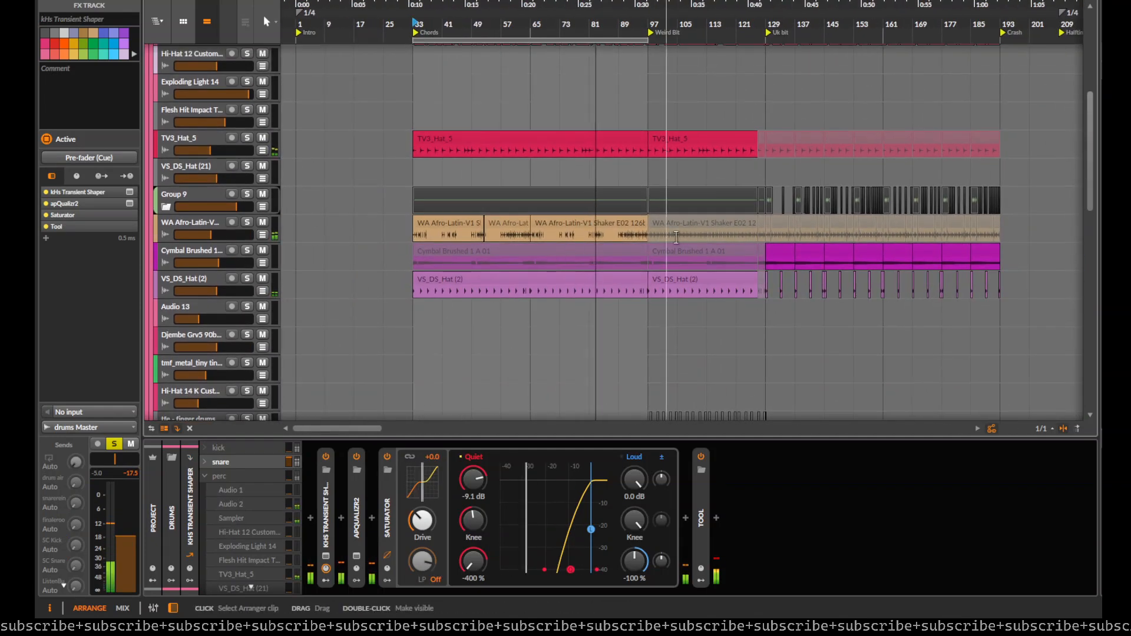
pyautogui.moveTo(674, 244); pyautogui.dragTo(612, 251)
pyautogui.scroll(3, 621, 238)
pyautogui.moveTo(431, 260); pyautogui.dragTo(553, 361)
pyautogui.moveTo(512, 222); pyautogui.dragTo(493, 312)
pyautogui.scroll(3, 498, 306)
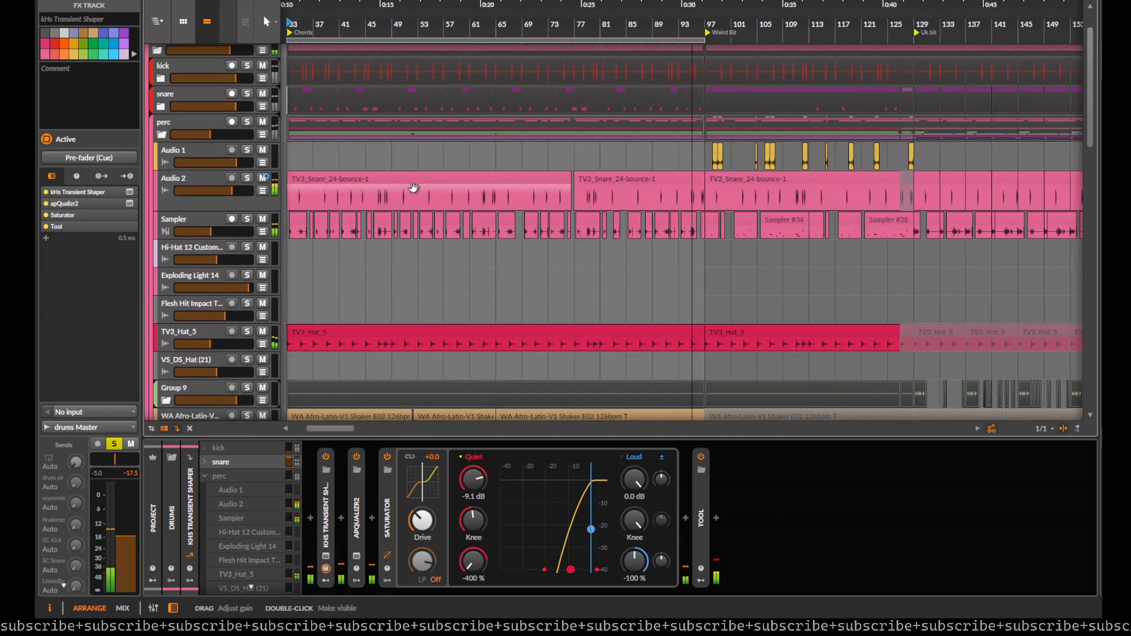
pyautogui.moveTo(411, 182); pyautogui.dragTo(548, 186)
pyautogui.click(485, 178)
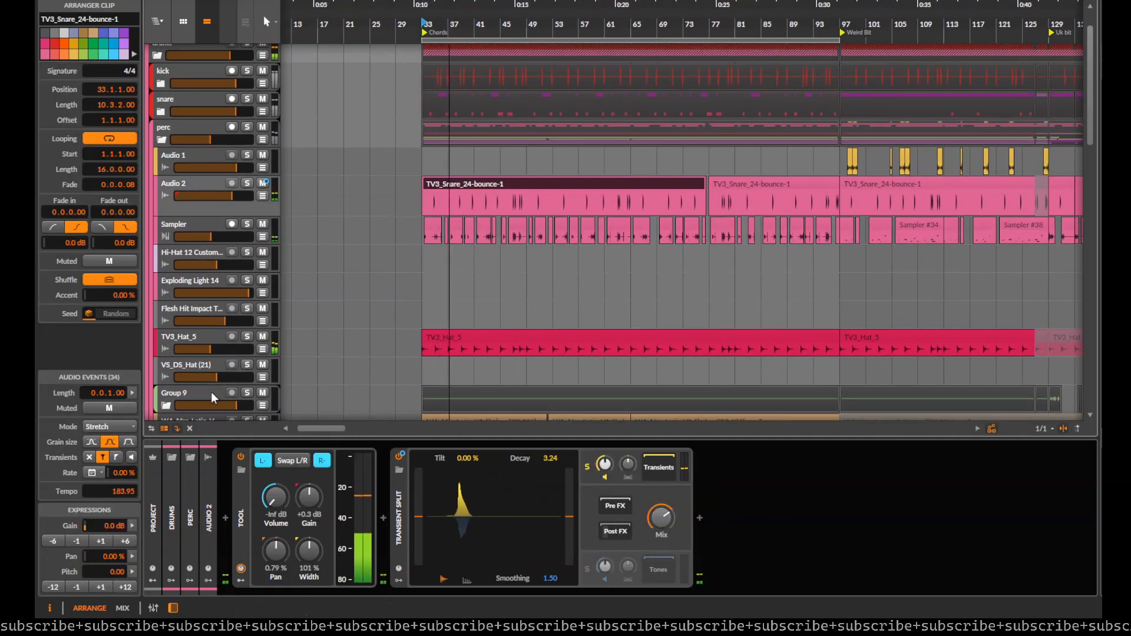
pyautogui.scroll(-3, 193, 321)
pyautogui.scroll(-10, 195, 321)
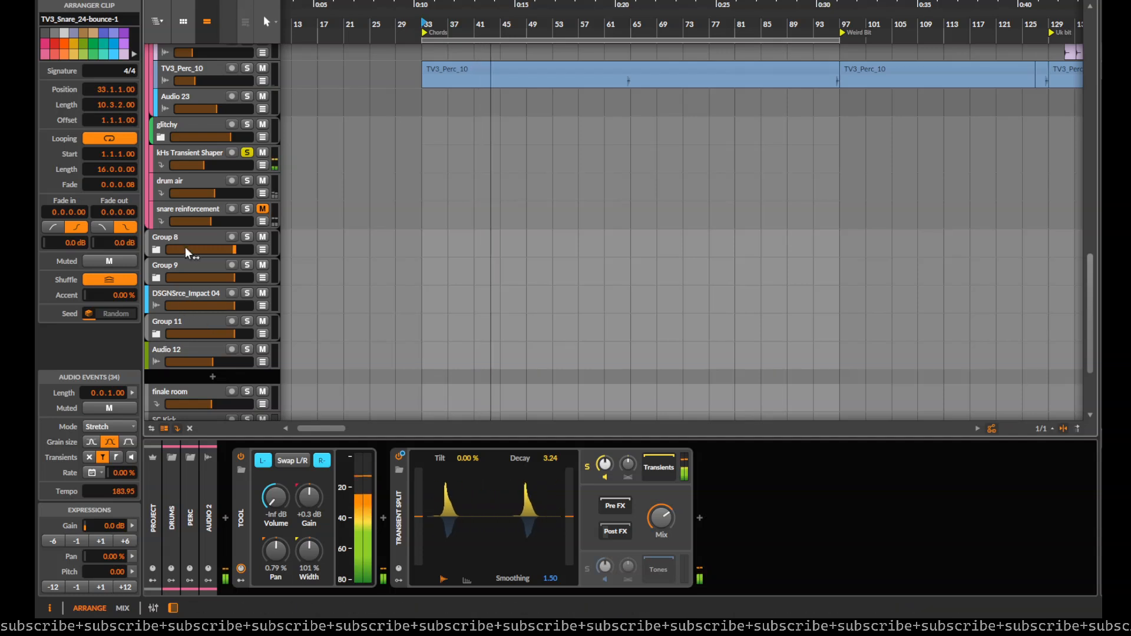
# Step: Raise the sends from perc's Audio 1 and Audio 2 into the kHs Transient Shaper FX track, and solo the drums group
pyautogui.click(178, 158)
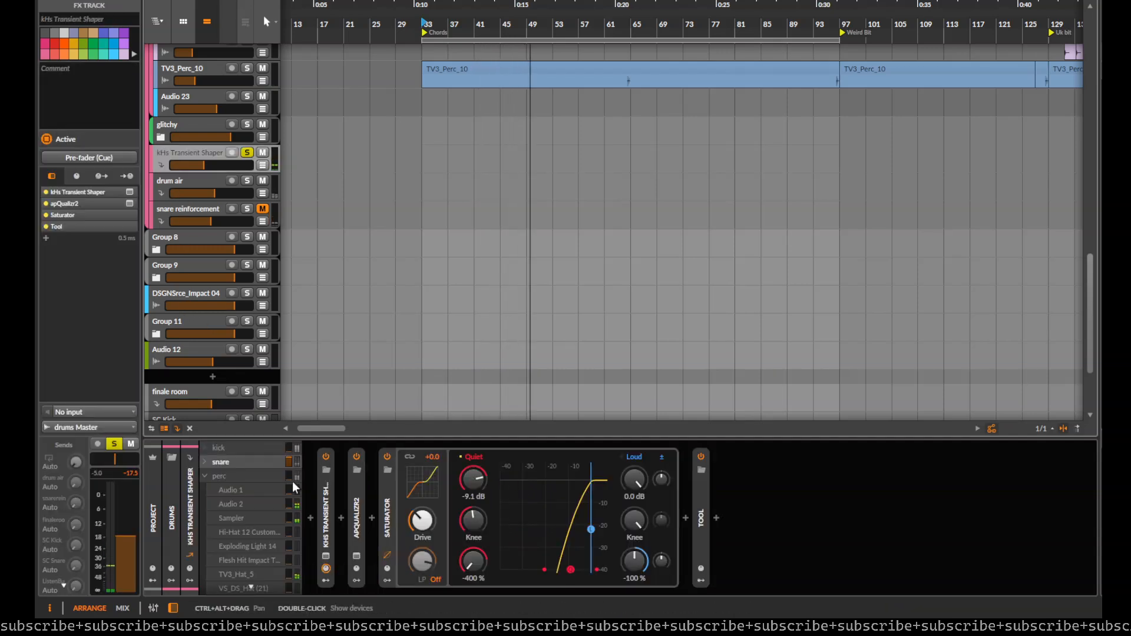
pyautogui.moveTo(290, 492); pyautogui.dragTo(288, 464)
pyautogui.scroll(10, 220, 193)
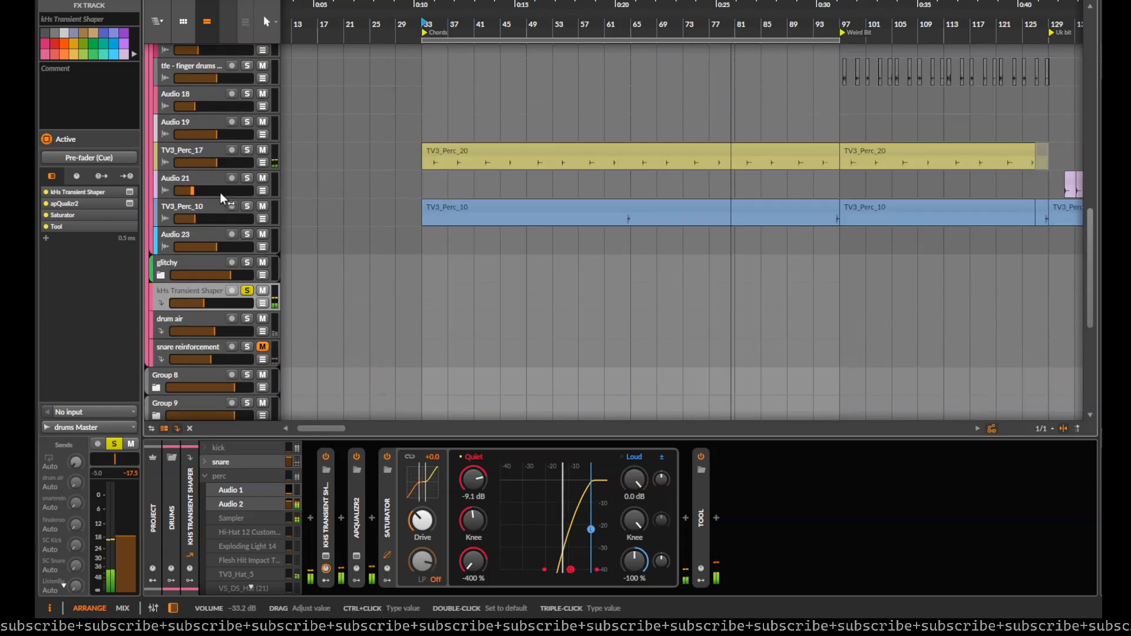
pyautogui.scroll(5, 254, 166)
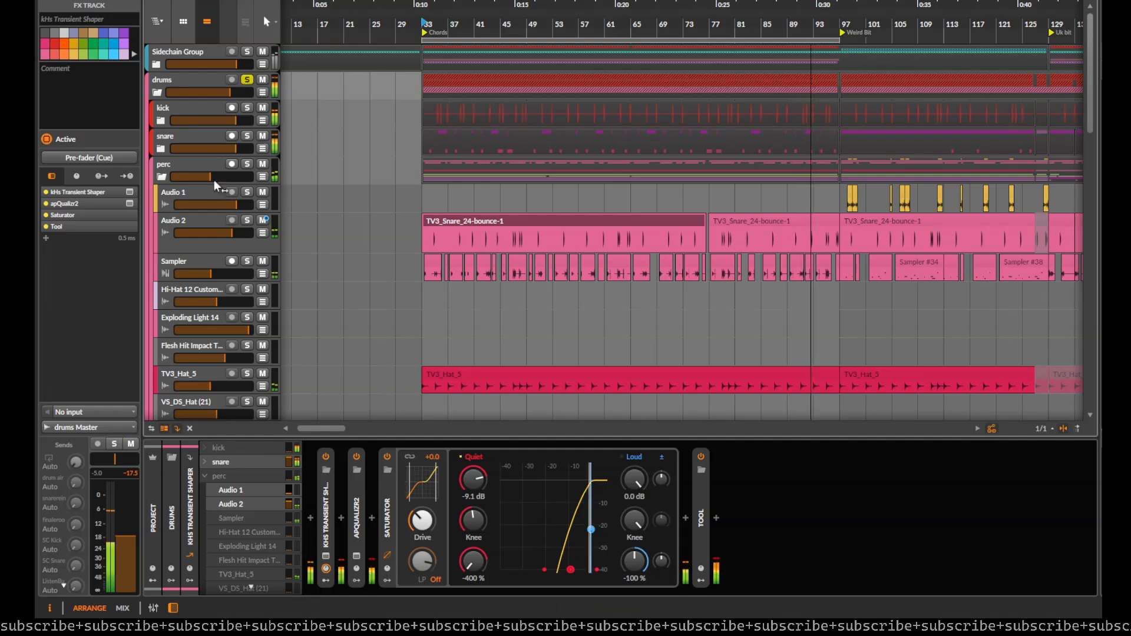
# Step: Raise the volume of the kHs Transient Shaper FX track slightly while the soloed drums play
pyautogui.scroll(-5, 210, 276)
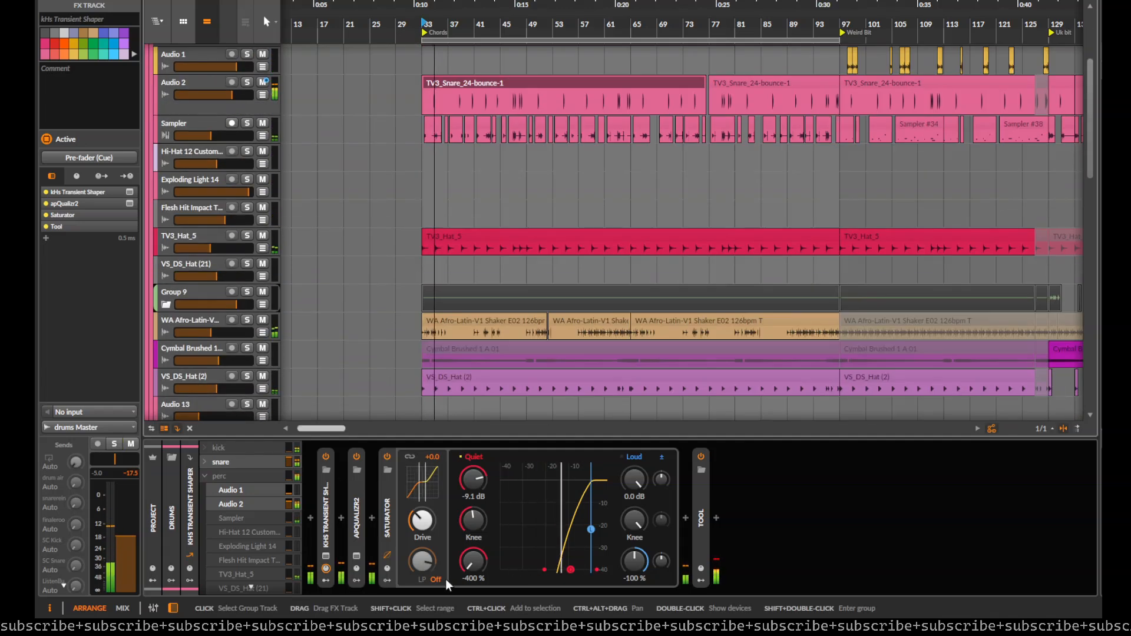
pyautogui.scroll(-2, 259, 365)
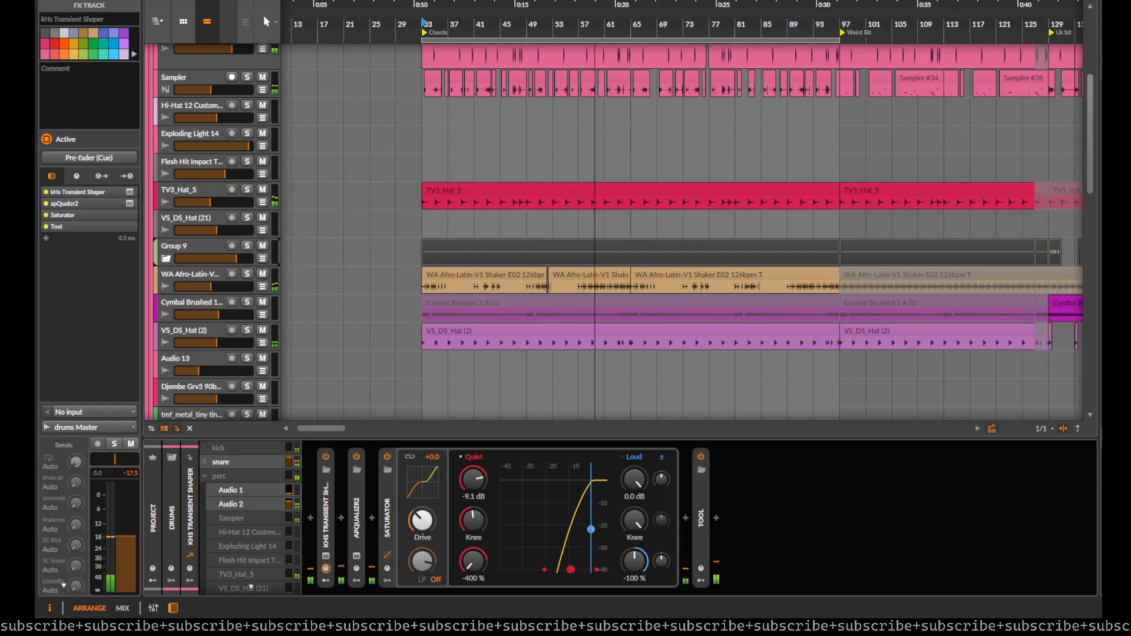
pyautogui.scroll(-5, 272, 330)
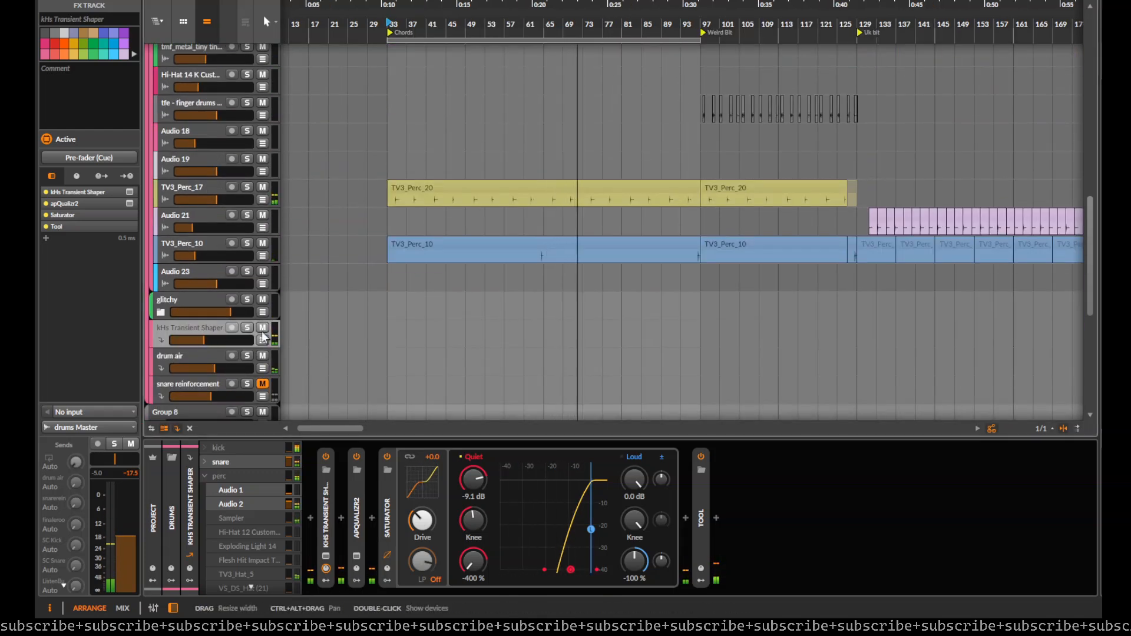
pyautogui.moveTo(203, 338); pyautogui.dragTo(217, 338)
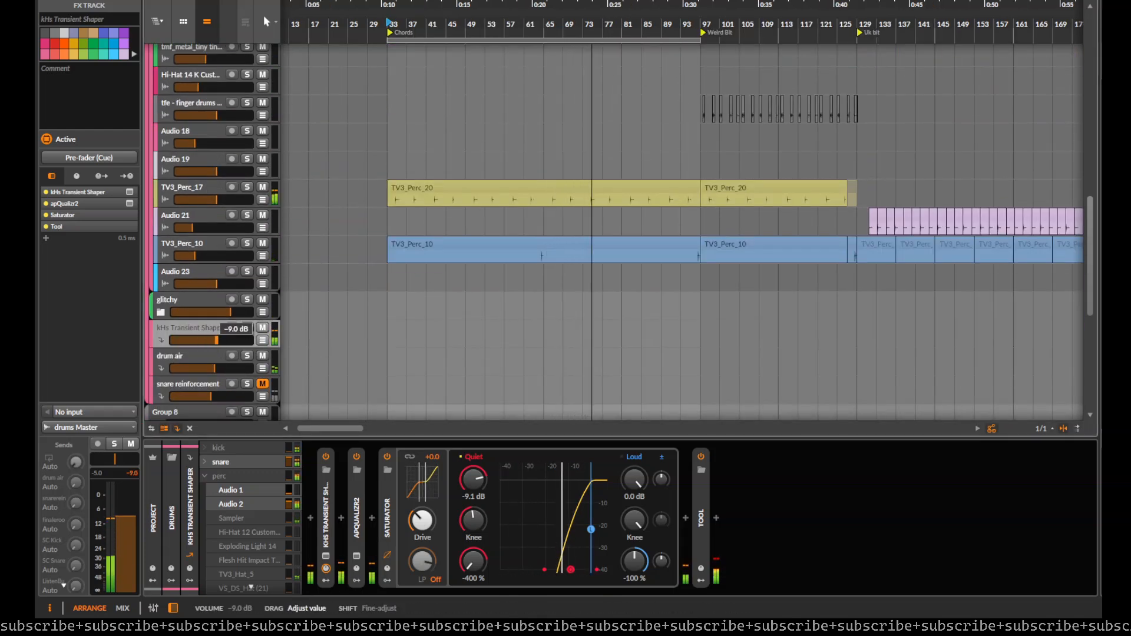
# Step: Compare the drums with and without the kHs Transient Shaper FX track by muting and unmuting it twice
pyautogui.click(263, 329)
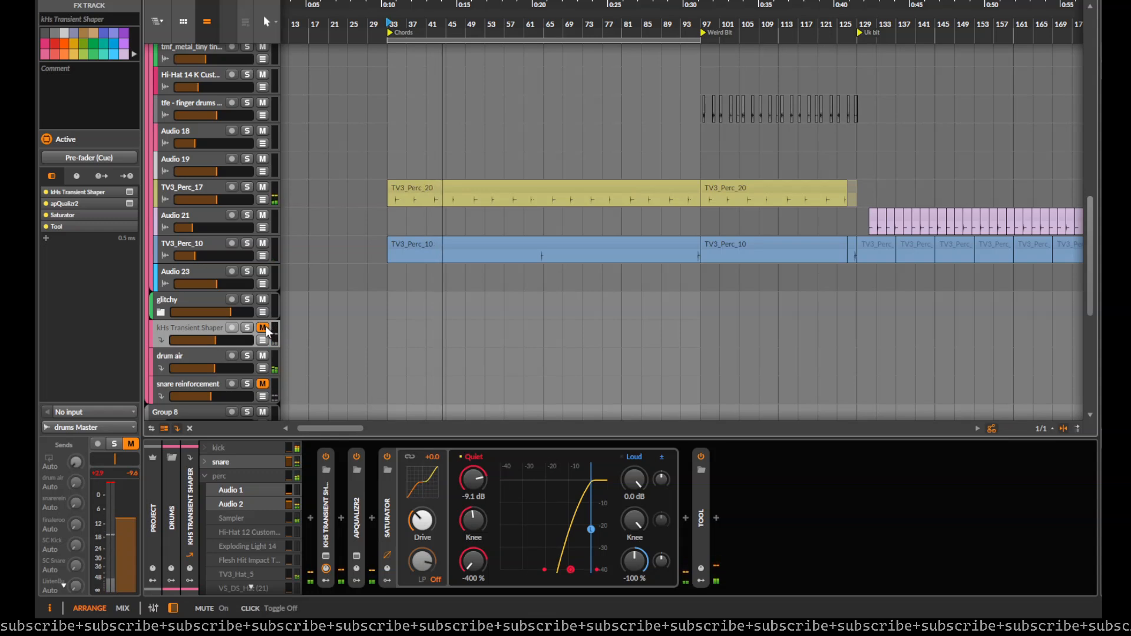
pyautogui.click(263, 329)
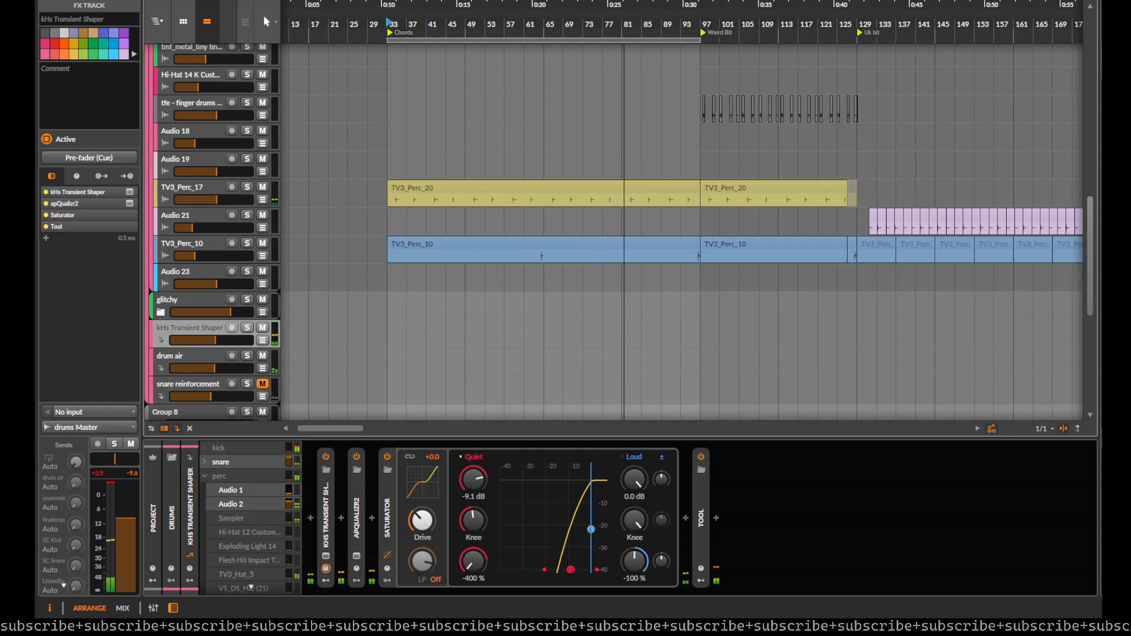
pyautogui.click(263, 328)
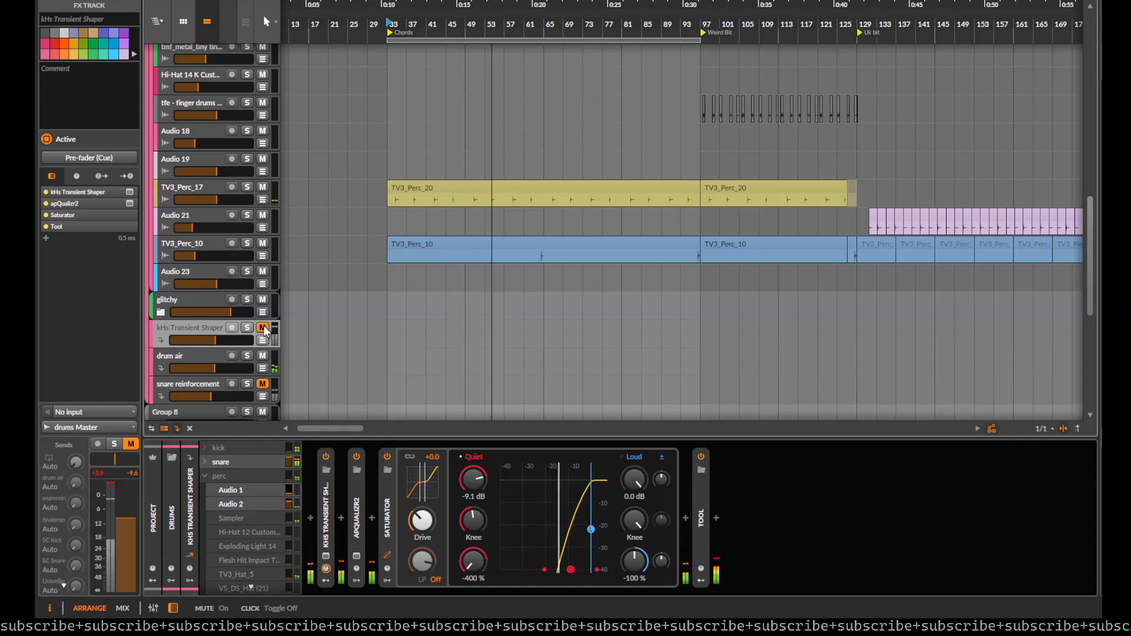
pyautogui.click(263, 328)
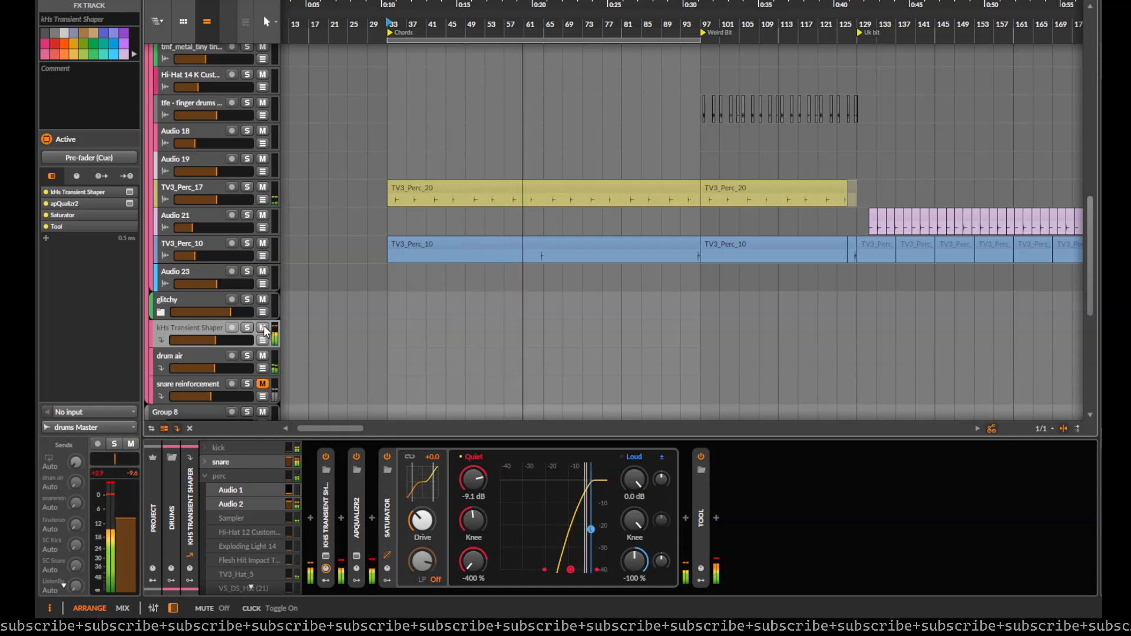
# Step: Raise the kHs Transient Shaper FX track's volume further, back it off slightly, and stop playback
pyautogui.moveTo(215, 341); pyautogui.dragTo(238, 341)
pyautogui.moveTo(238, 341); pyautogui.dragTo(233, 340)
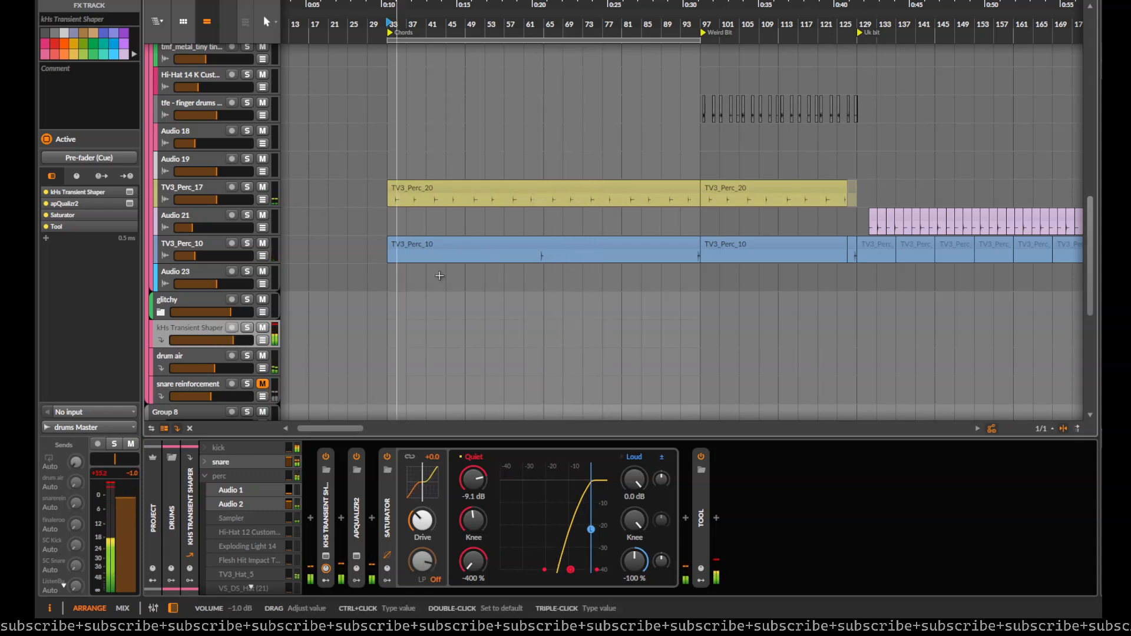
pyautogui.scroll(-2, 419, 227)
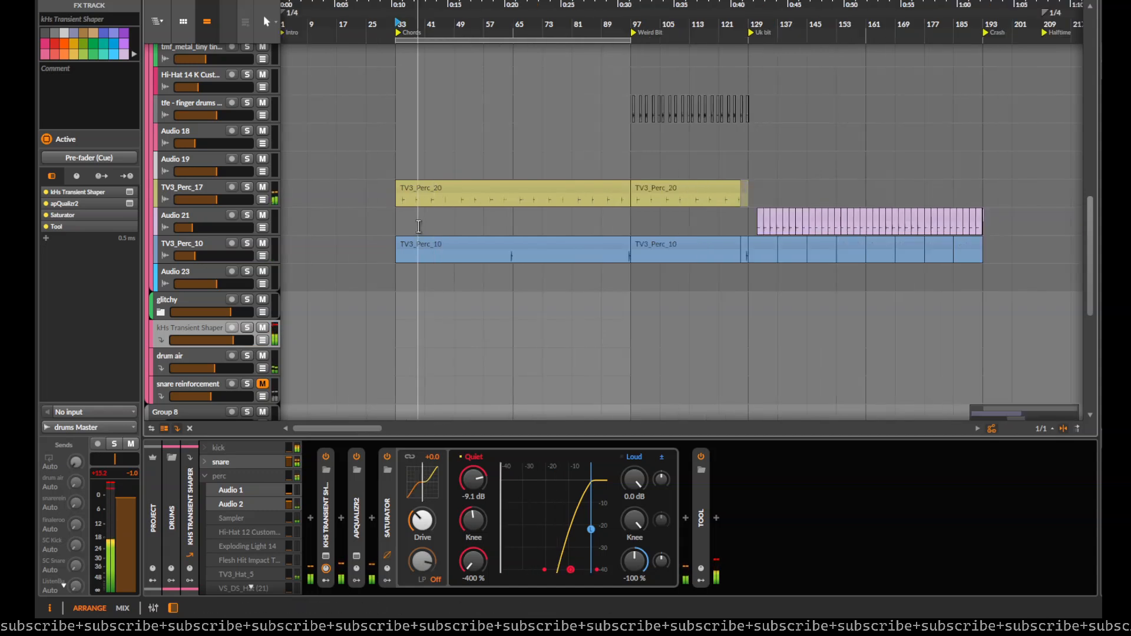
pyautogui.moveTo(419, 227); pyautogui.dragTo(432, 309)
pyautogui.press('space')
pyautogui.scroll(-1, 197, 372)
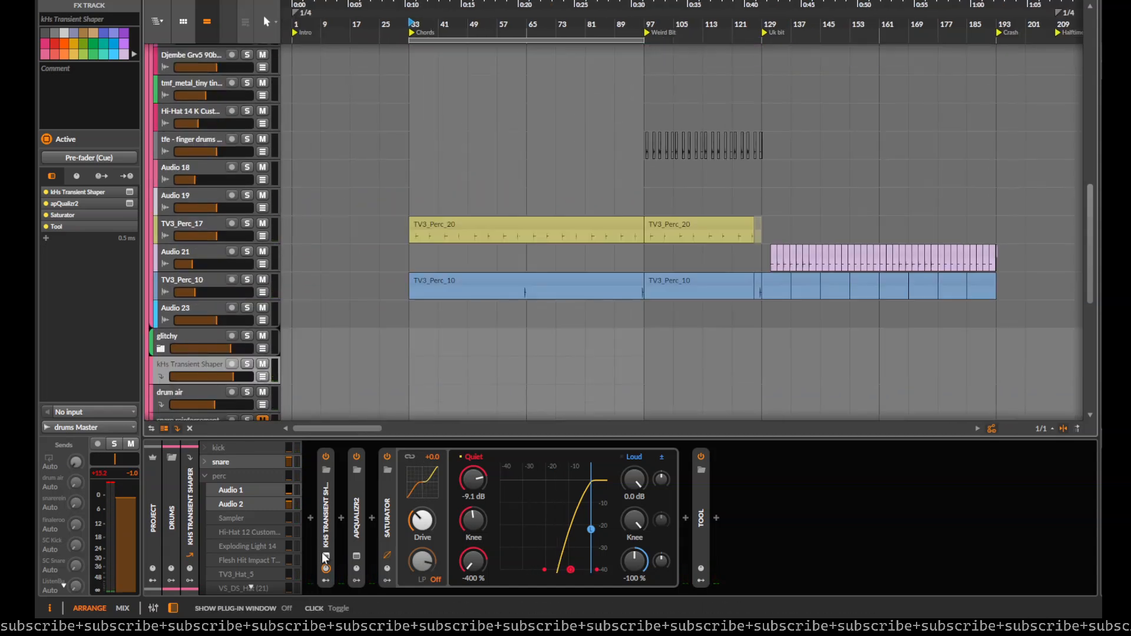
# Step: Review the FX track's Saturator and apQualizr2 devices, including the equalizer's high-pass and low-pass curve in its plug-in window
pyautogui.doubleClick(388, 519)
pyautogui.doubleClick(355, 515)
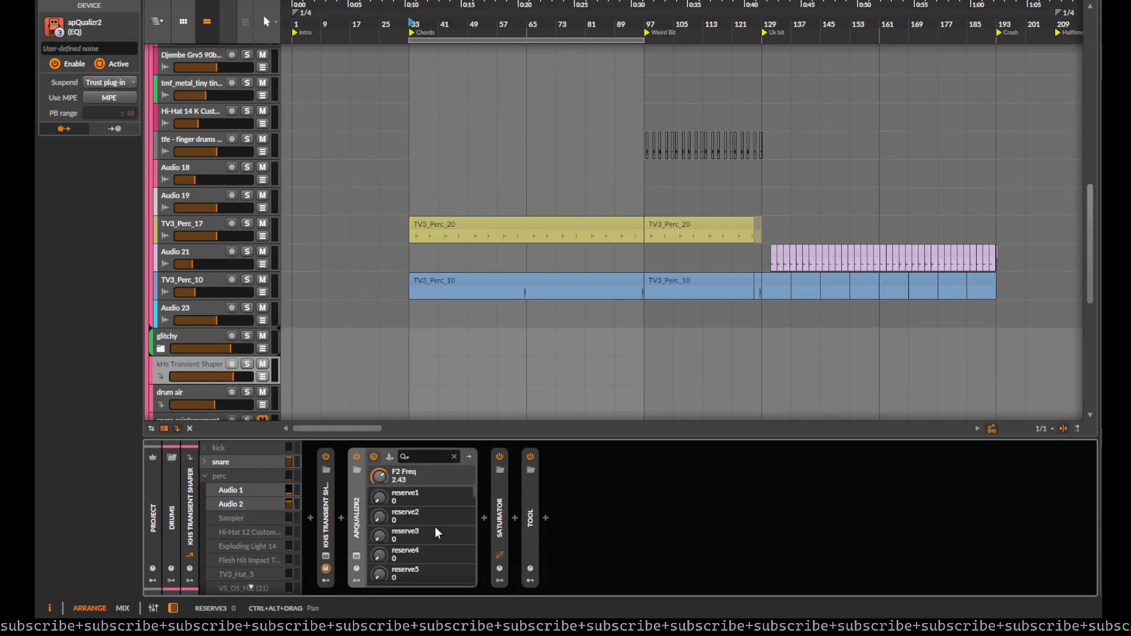
pyautogui.doubleClick(357, 517)
pyautogui.doubleClick(384, 504)
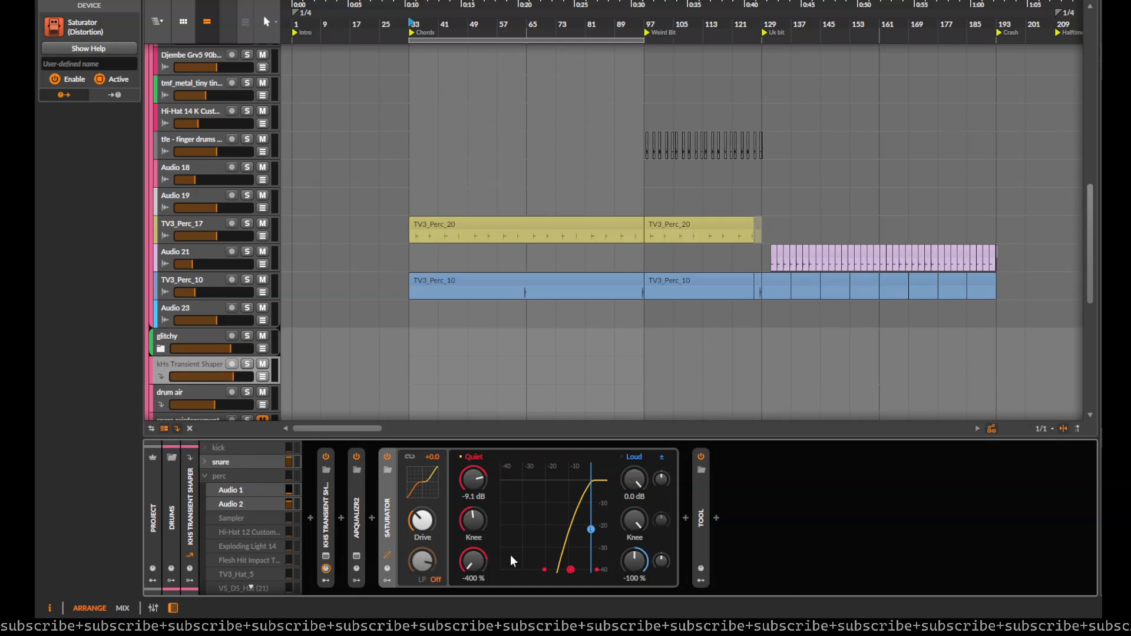
pyautogui.click(357, 556)
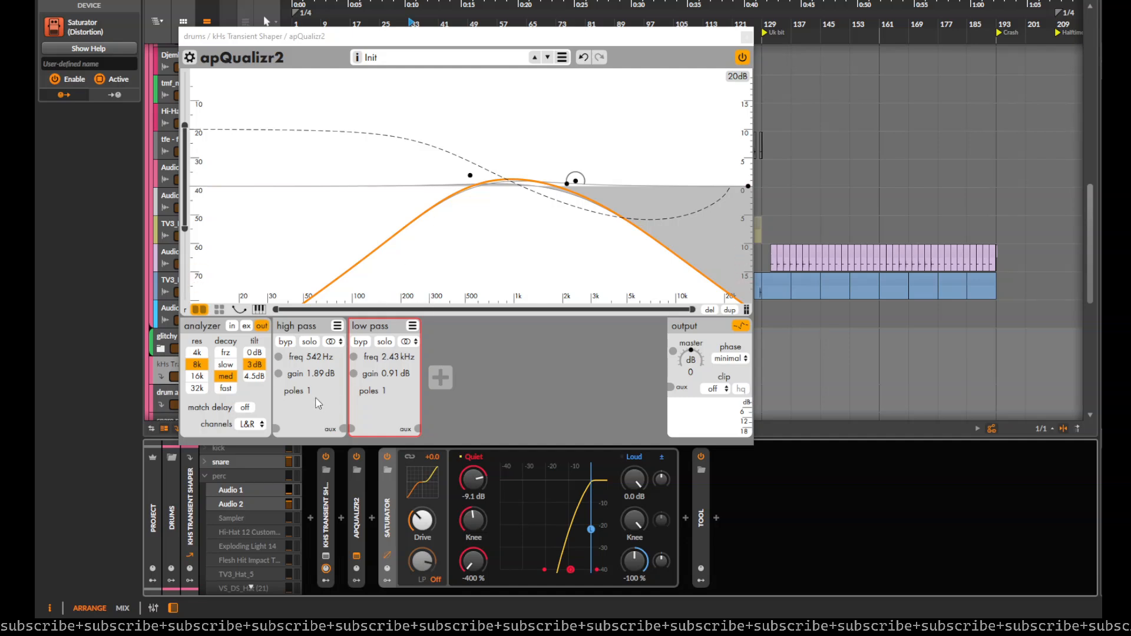
pyautogui.click(746, 36)
# Step: Look over the project's tracks and collapse the perc group in the arrangement
pyautogui.scroll(10, 518, 336)
pyautogui.hscroll(3, 495, 260)
pyautogui.scroll(5, 224, 300)
pyautogui.scroll(-16, 227, 306)
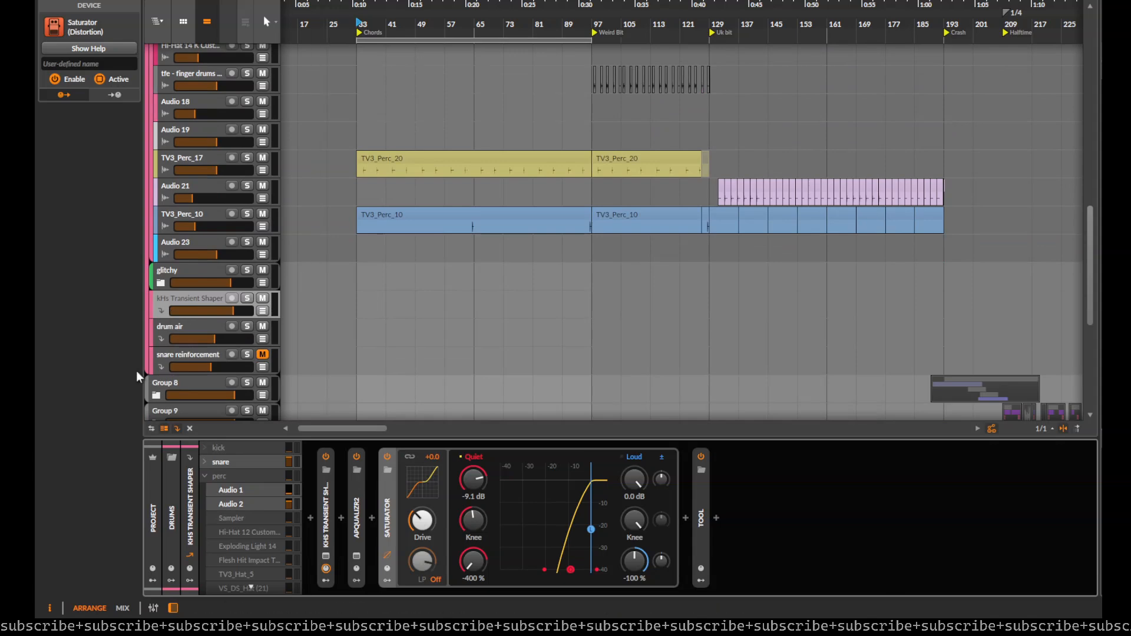
pyautogui.scroll(-2, 282, 328)
pyautogui.scroll(-8, 270, 359)
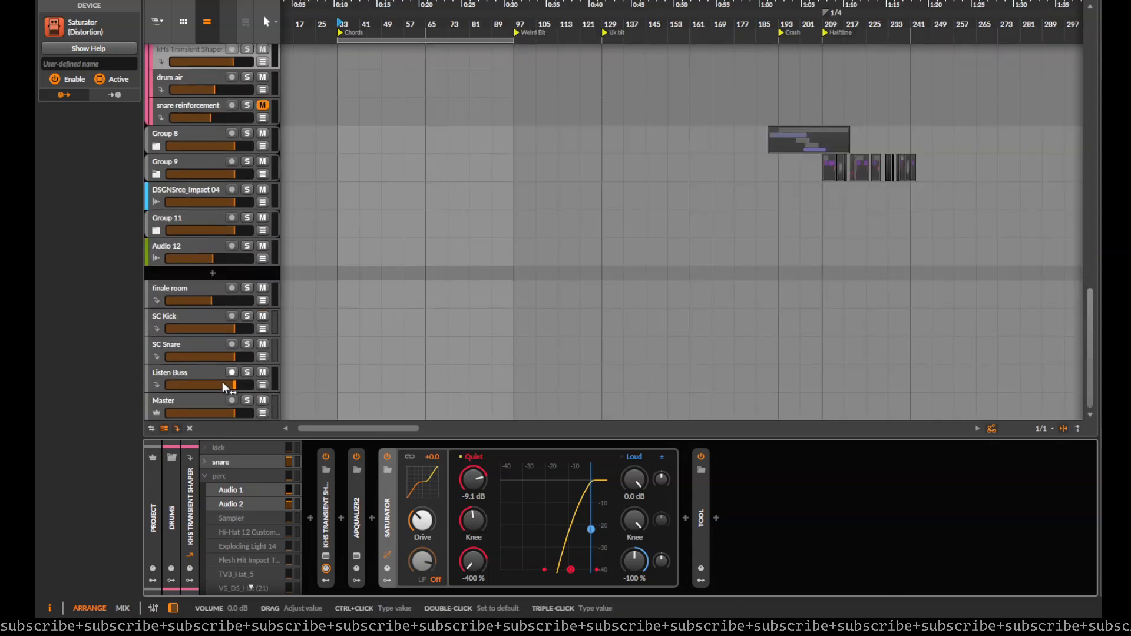
pyautogui.scroll(6, 220, 381)
pyautogui.scroll(2, 207, 214)
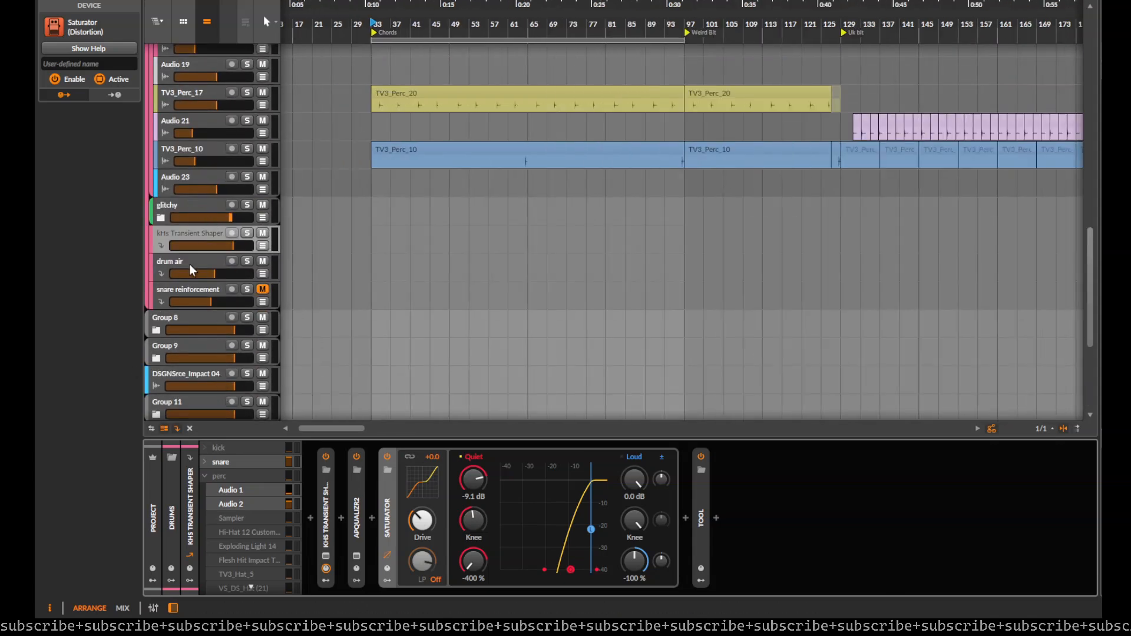
pyautogui.scroll(16, 206, 215)
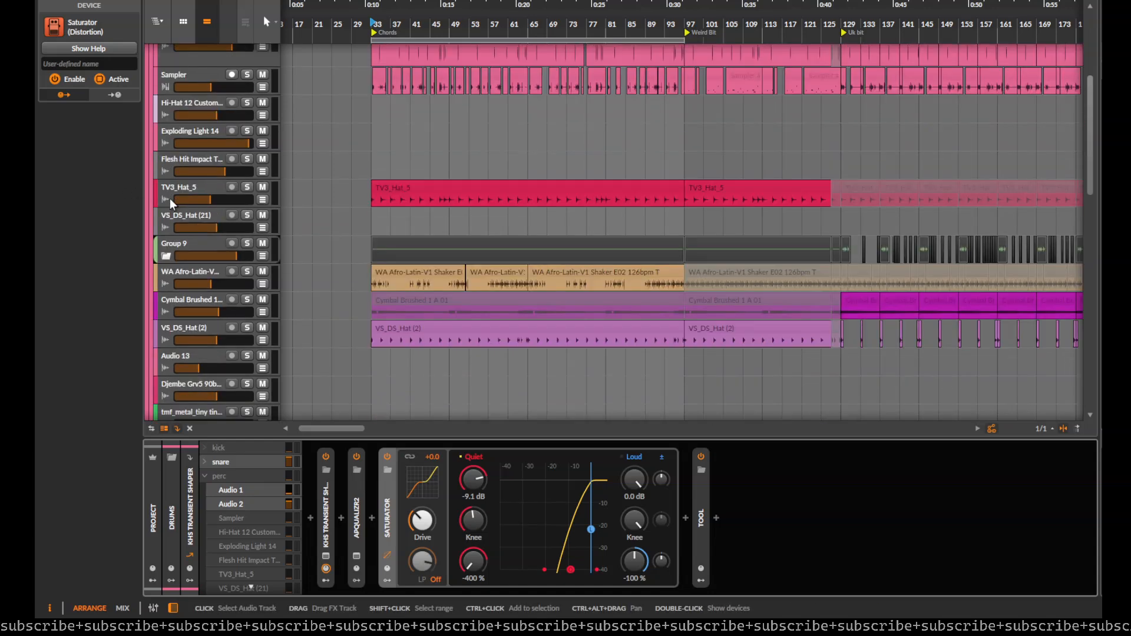
pyautogui.scroll(7, 170, 198)
pyautogui.click(158, 175)
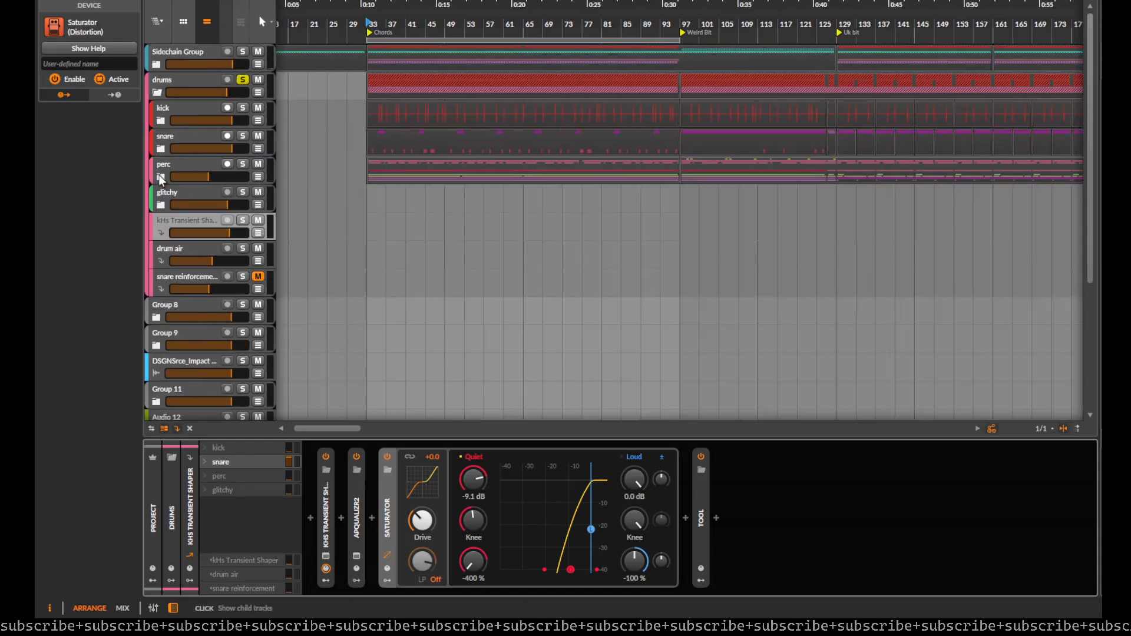